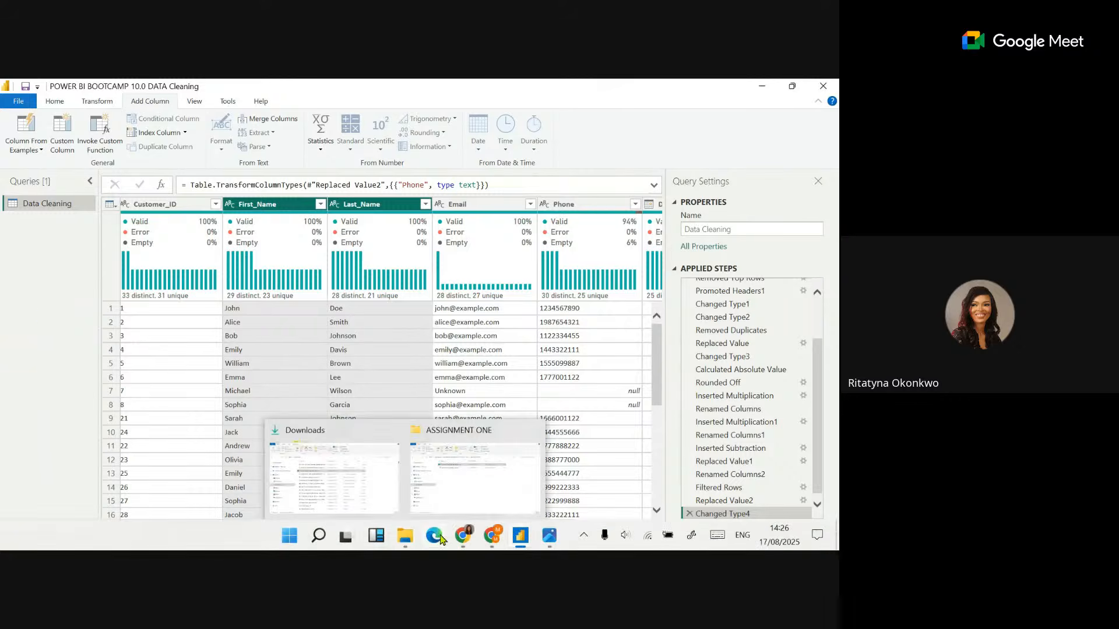
mouse_move(460, 539)
click(413, 471)
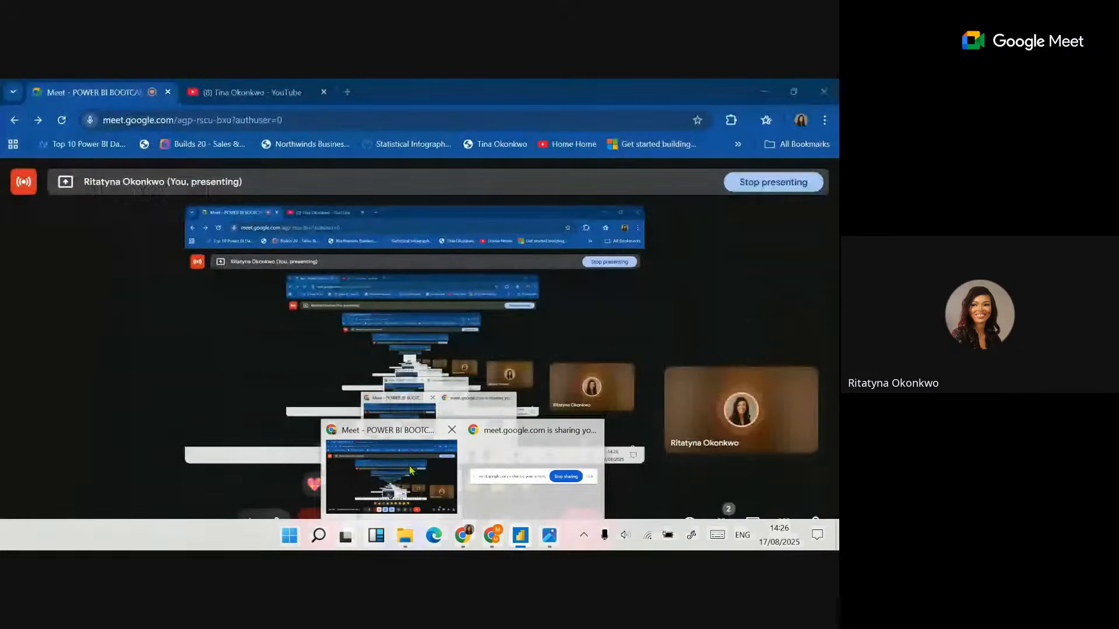
click(762, 91)
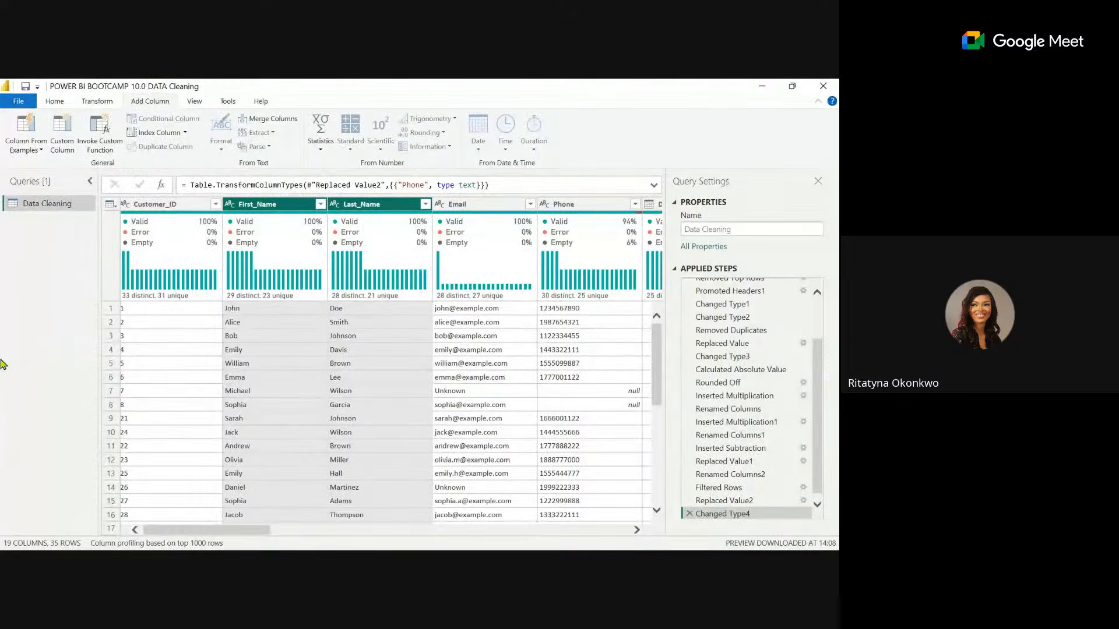
mouse_move(575, 215)
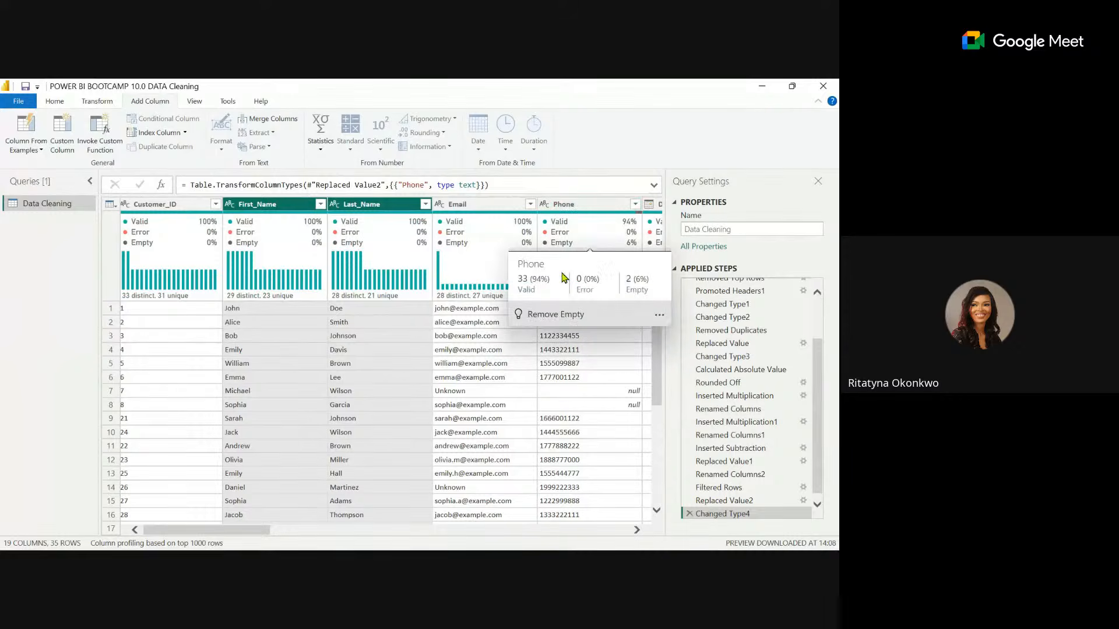
drag(250, 530, 224, 533)
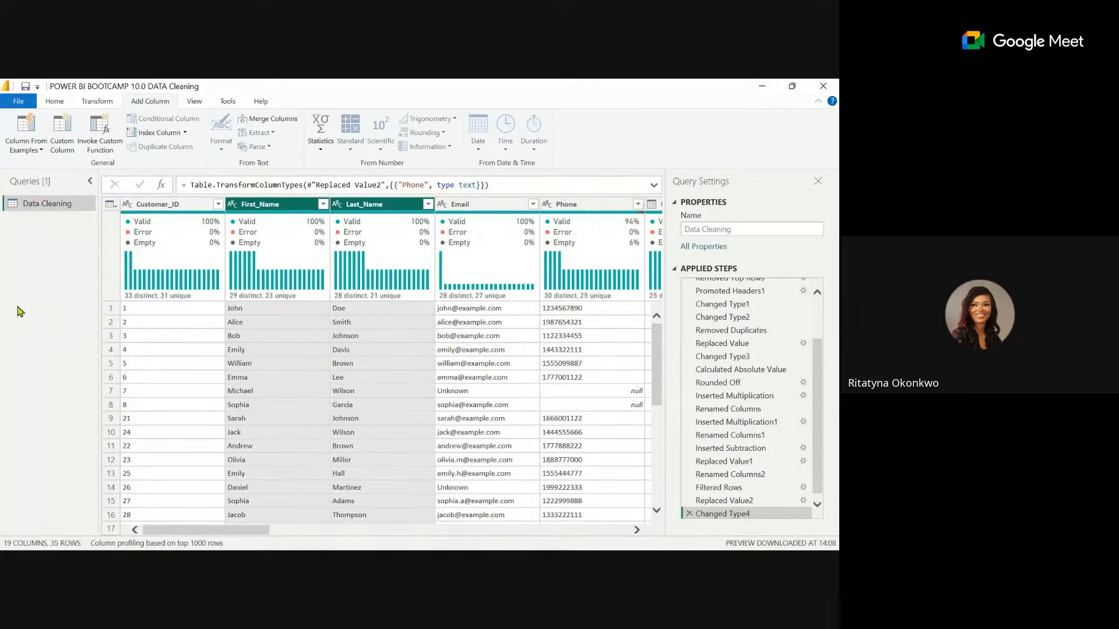
Add a merged column named Full Name that combines First_Name and Last_Name with a space separator.
click(265, 207)
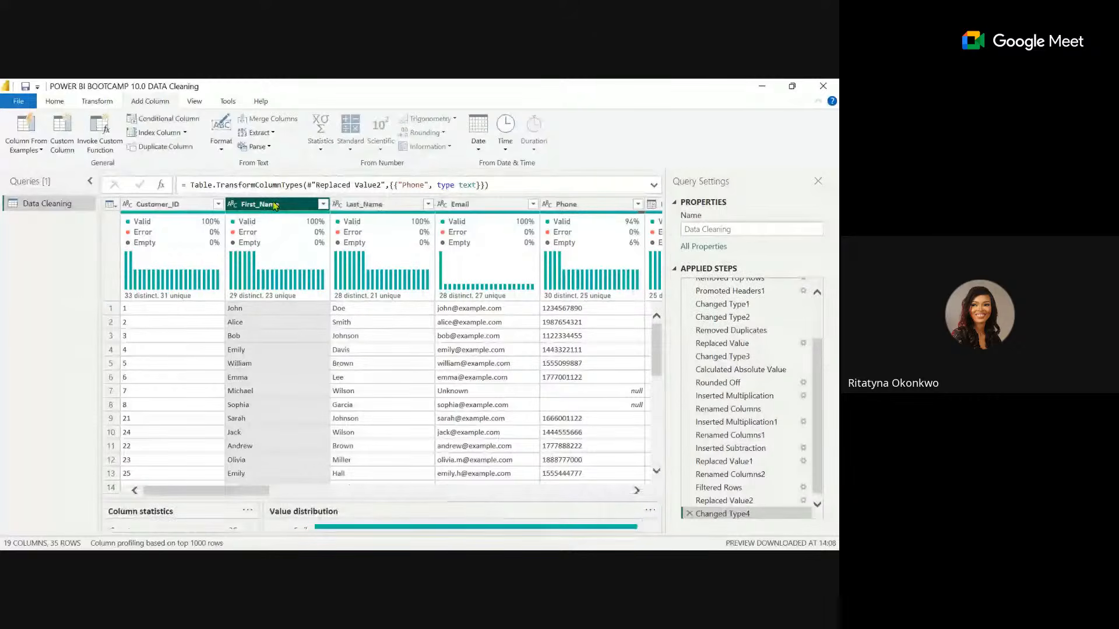
ctrl+click(379, 205)
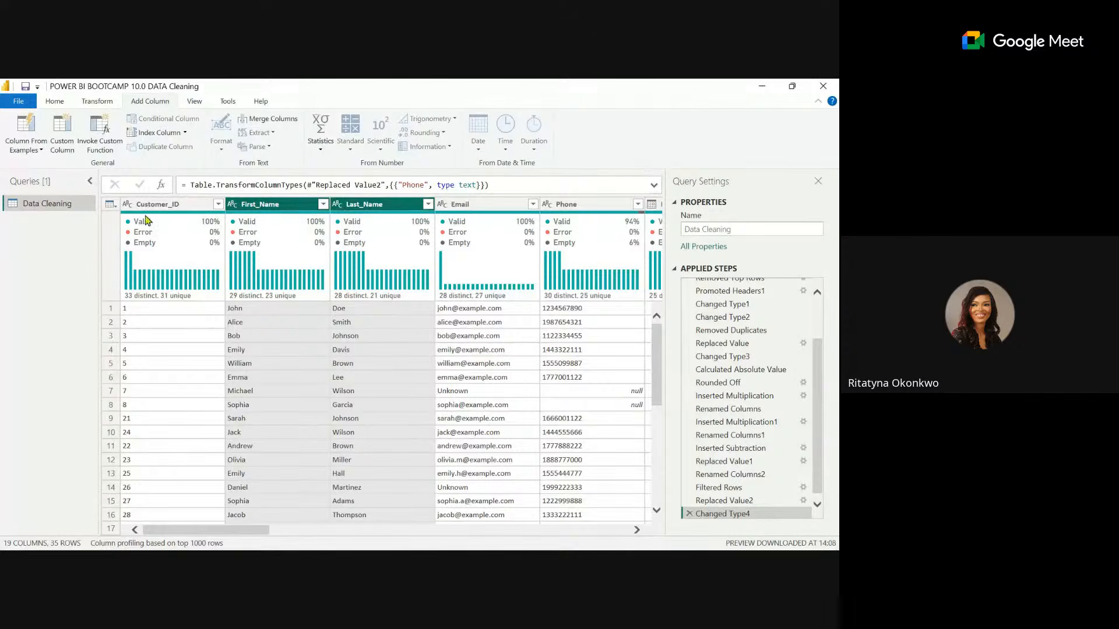
click(269, 205)
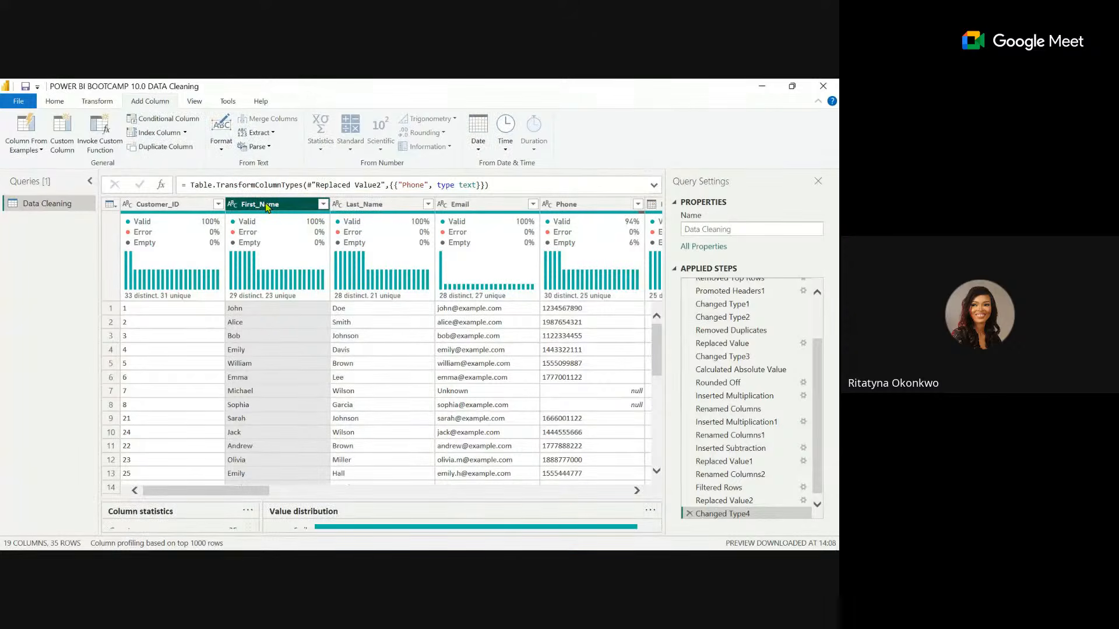
ctrl+click(364, 208)
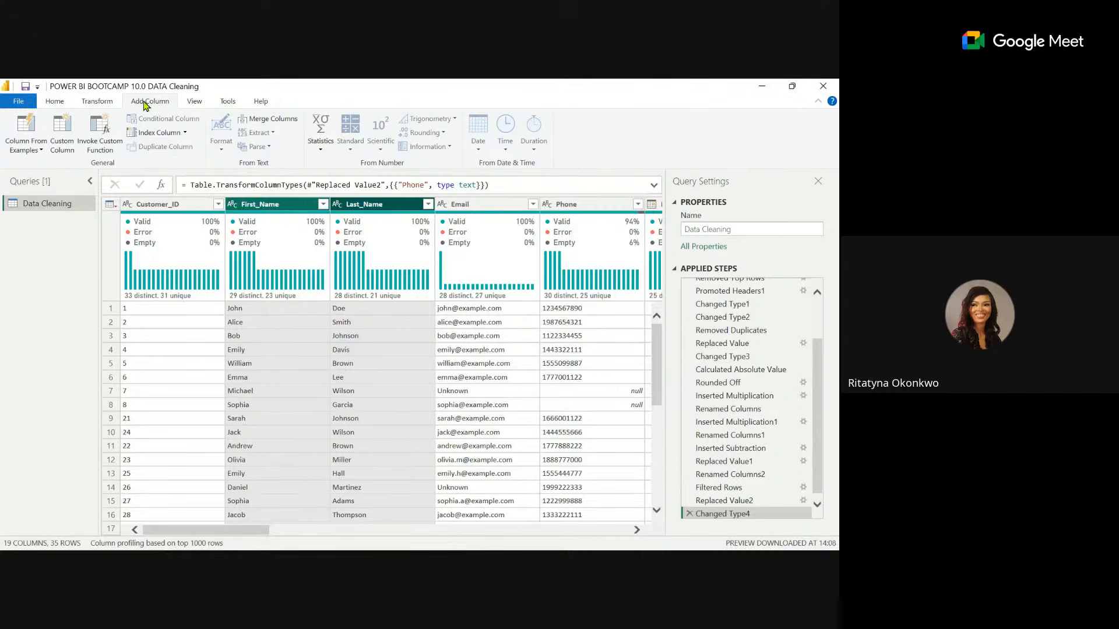
click(276, 124)
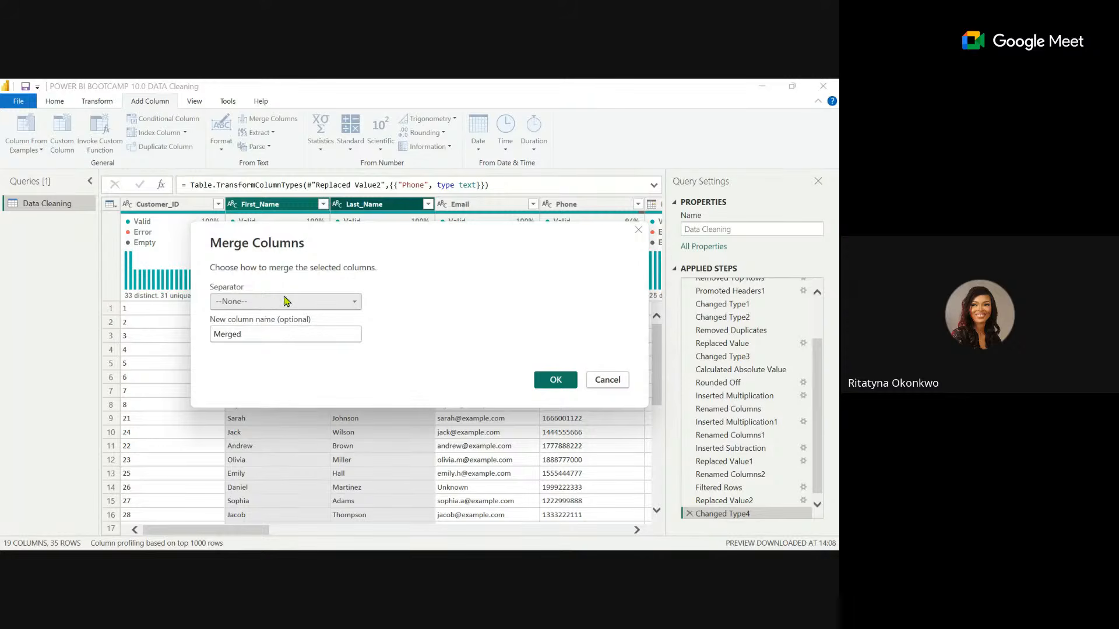
click(354, 303)
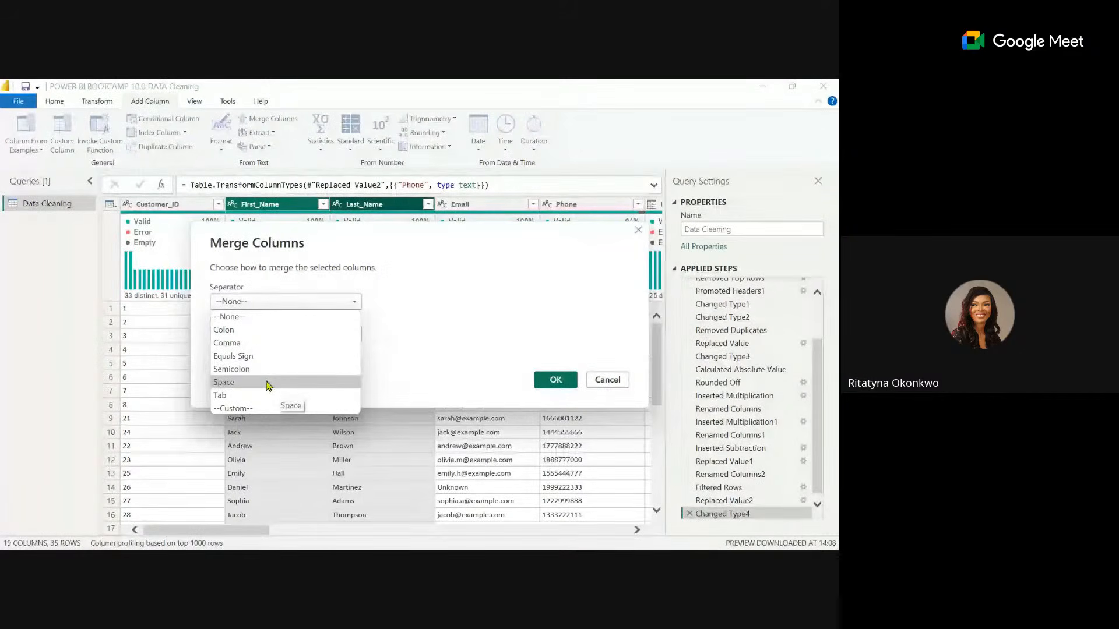
click(267, 384)
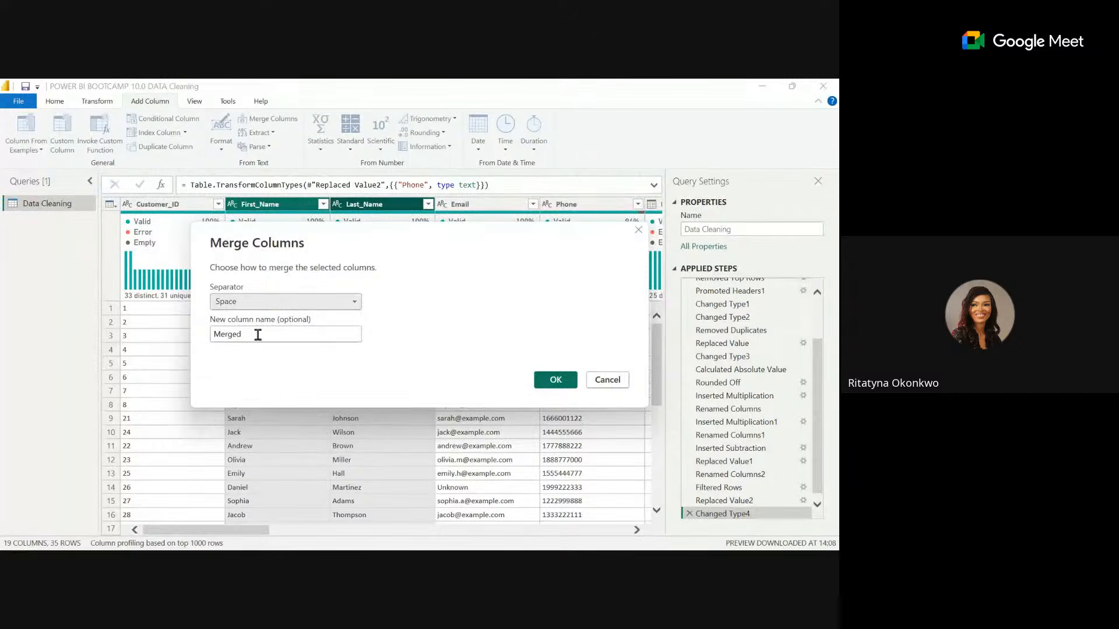
drag(244, 335, 190, 340)
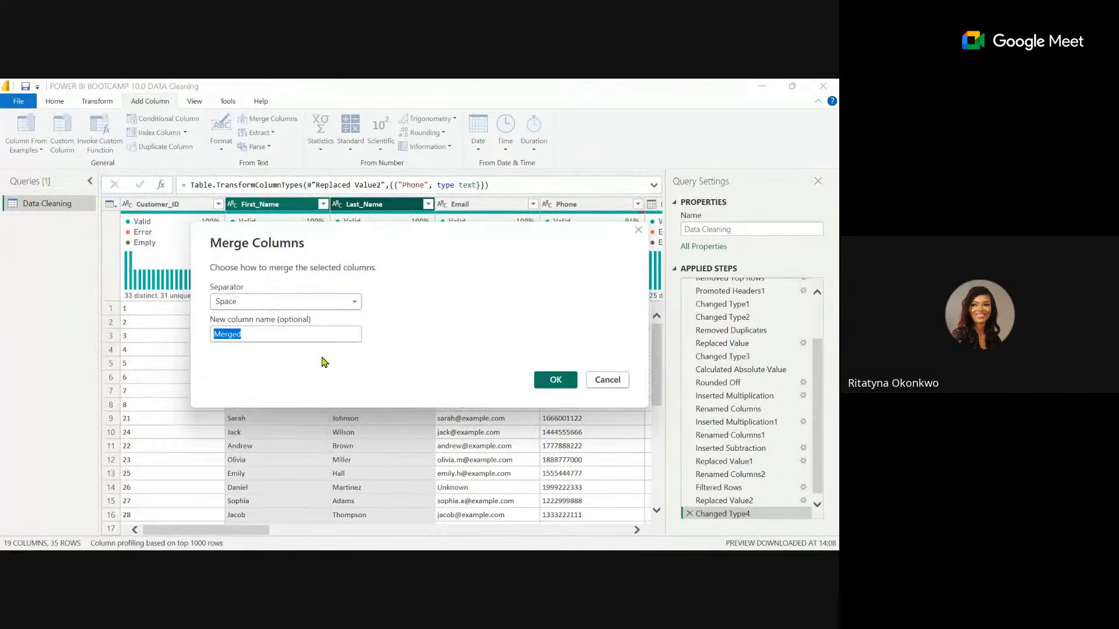
text(Fu)
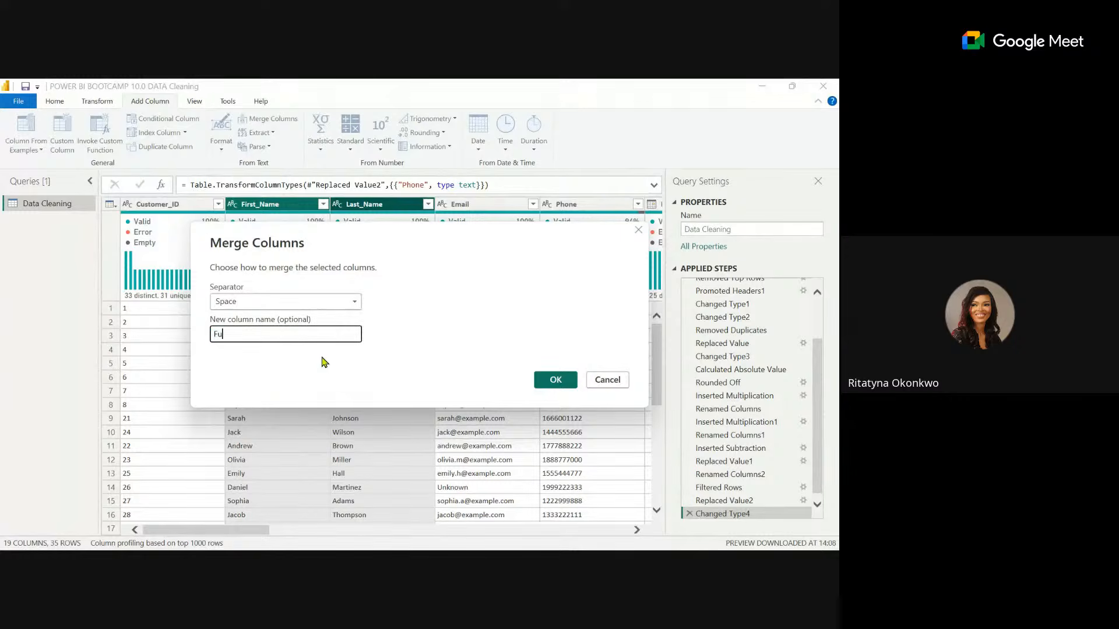
text(ll Name)
click(566, 382)
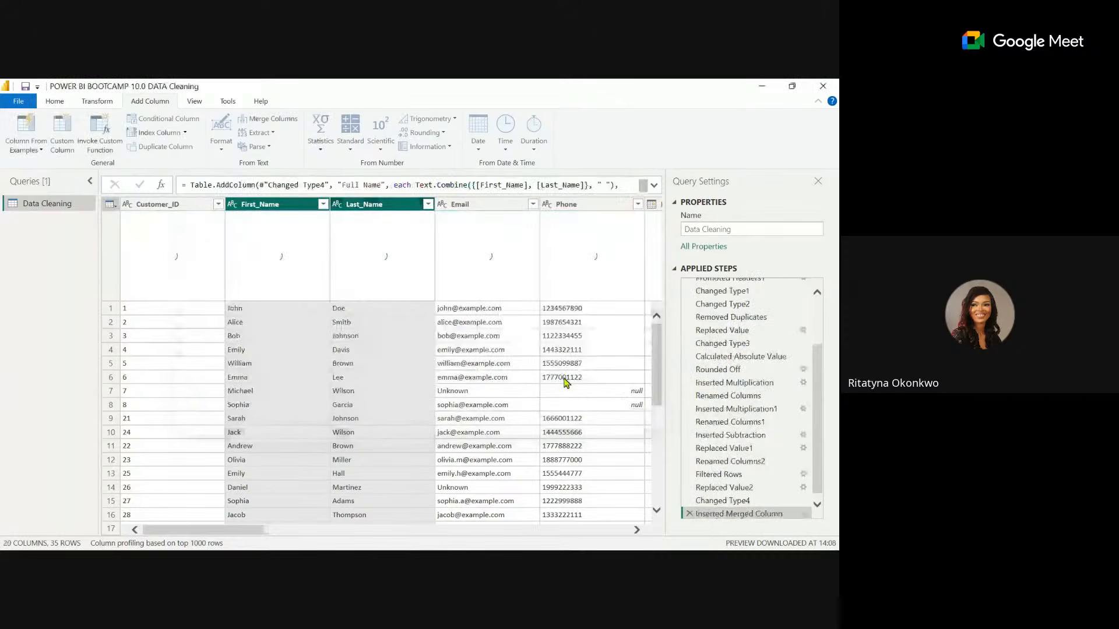
drag(265, 530, 626, 533)
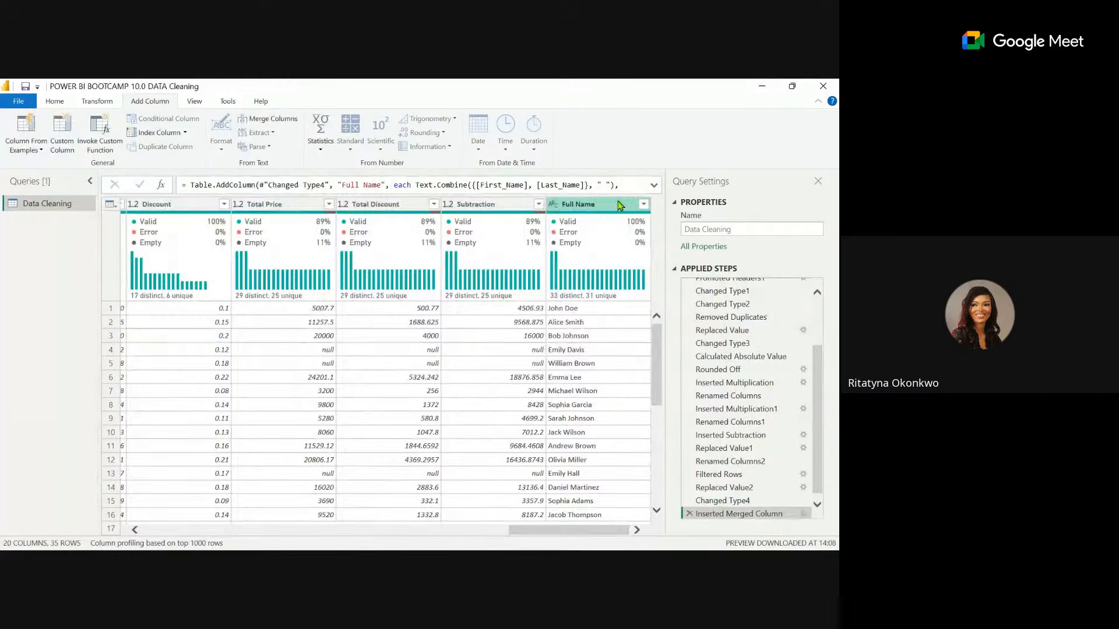
mouse_move(583, 220)
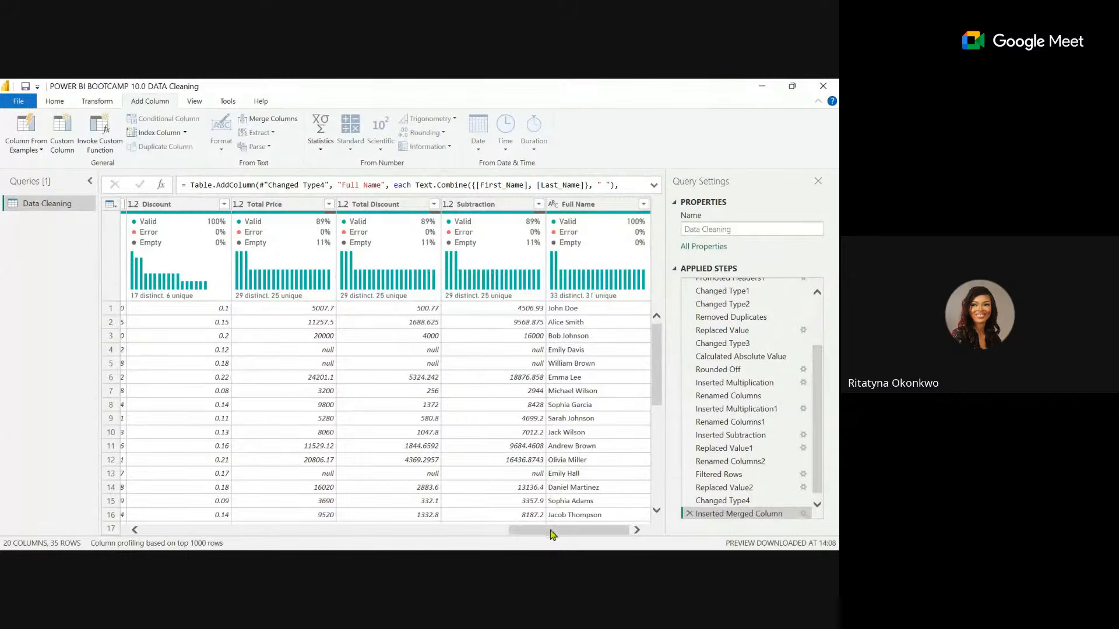
Select the Full_Address column in the Data Cleaning query.
drag(552, 535, 565, 539)
drag(564, 534, 411, 540)
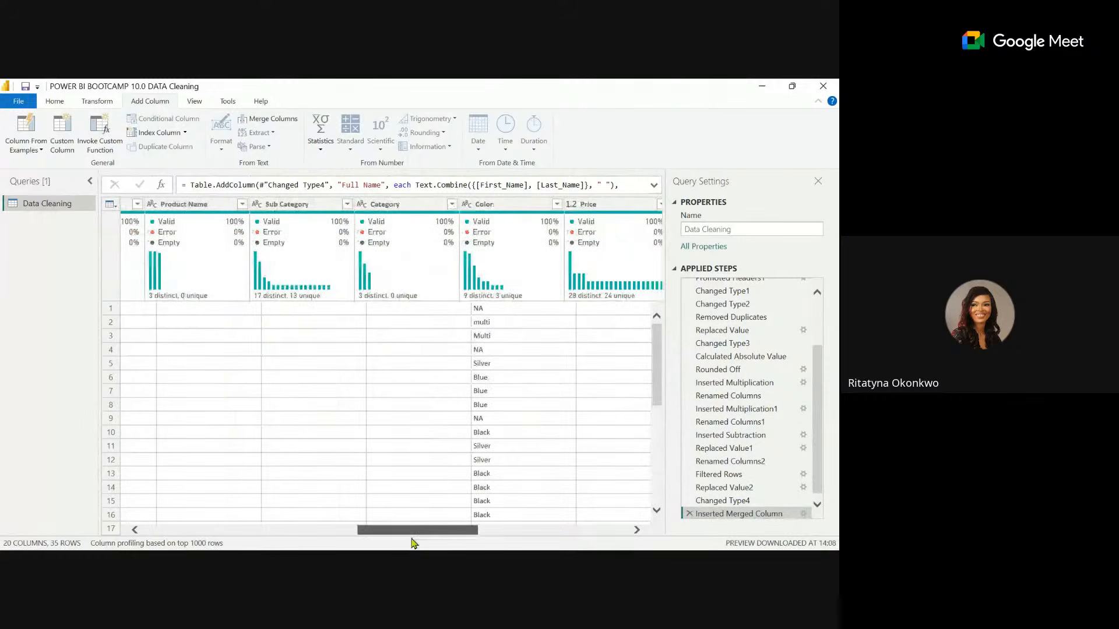
drag(411, 542, 313, 532)
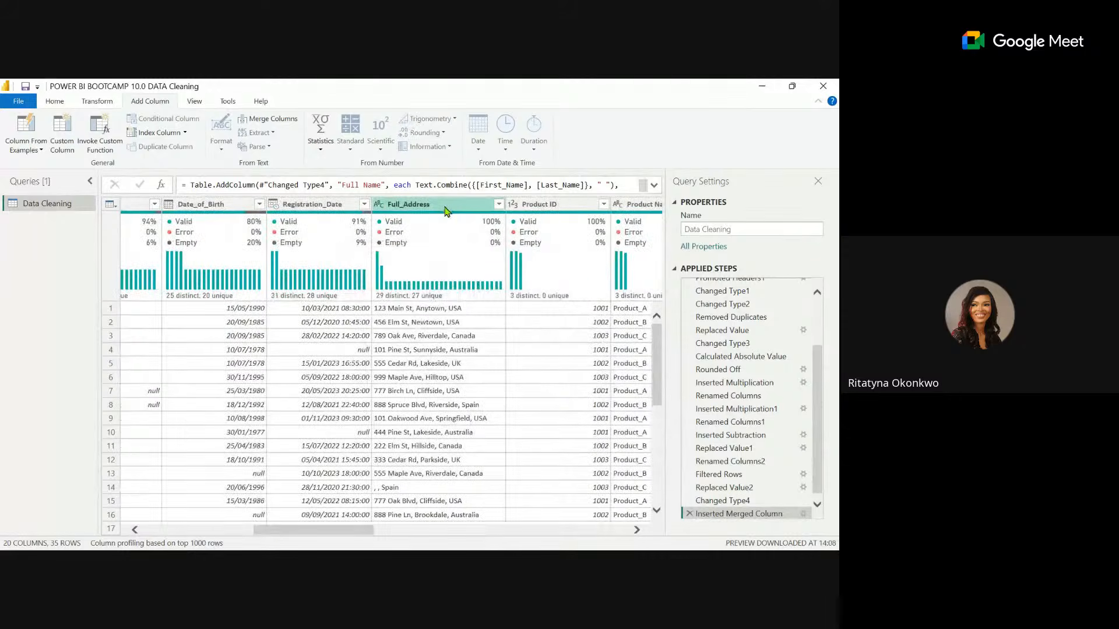
click(447, 206)
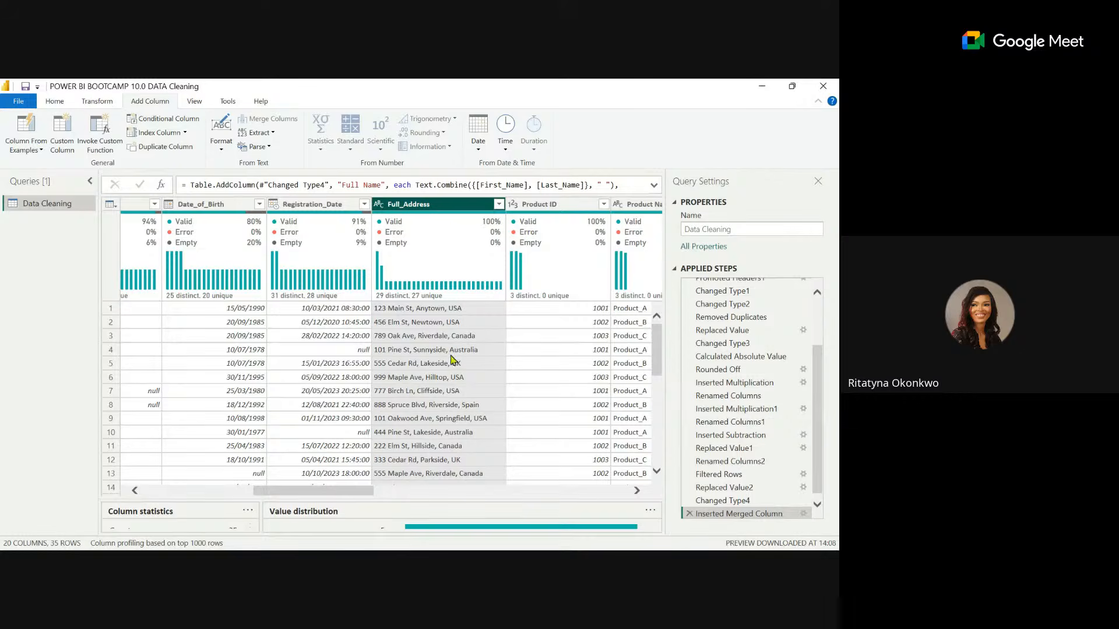
mouse_move(465, 549)
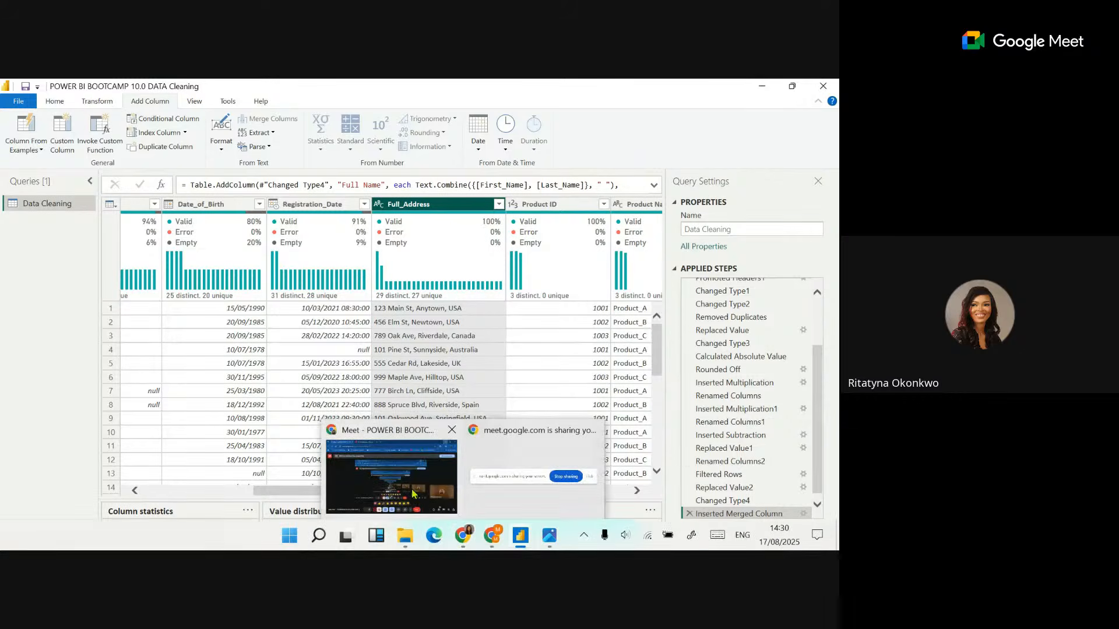
click(402, 469)
click(763, 91)
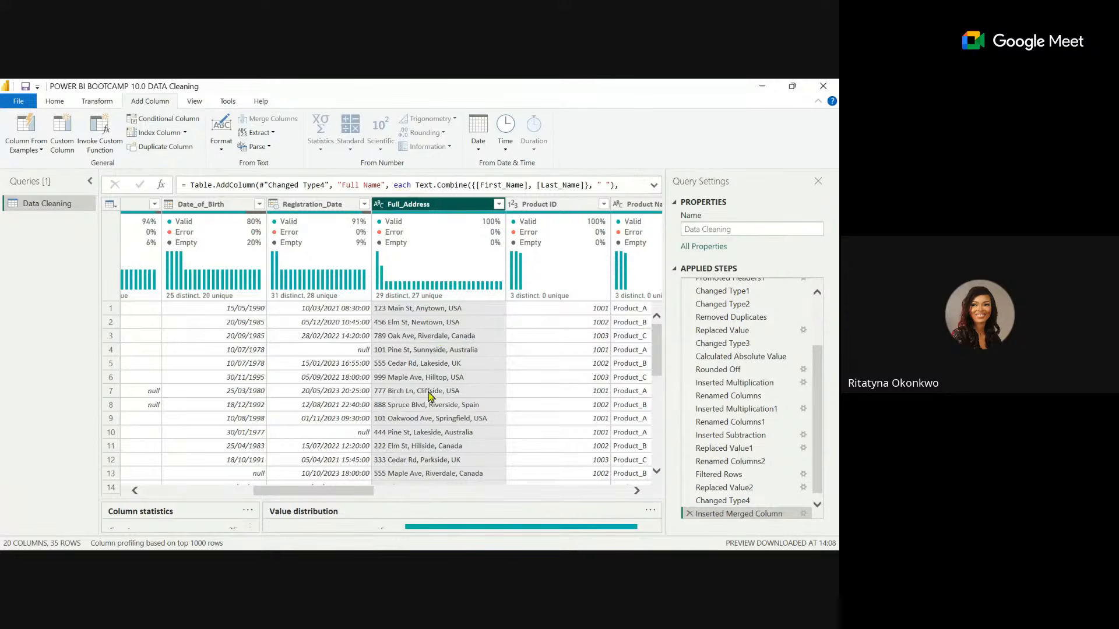
Duplicate the Full_Address column.
click(97, 102)
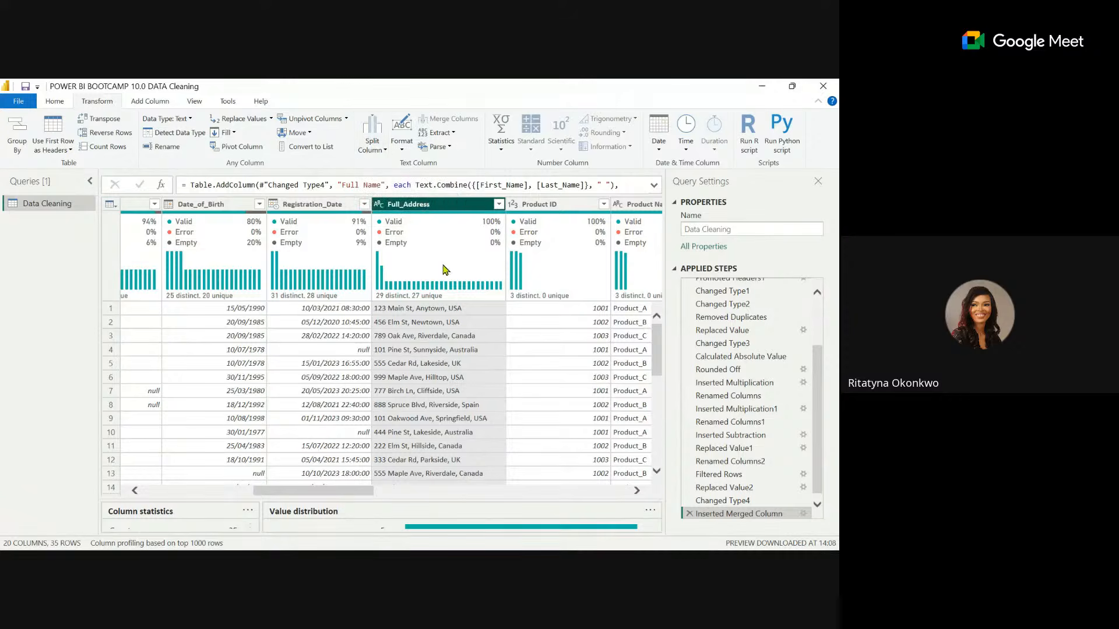
mouse_move(461, 221)
right_click(412, 206)
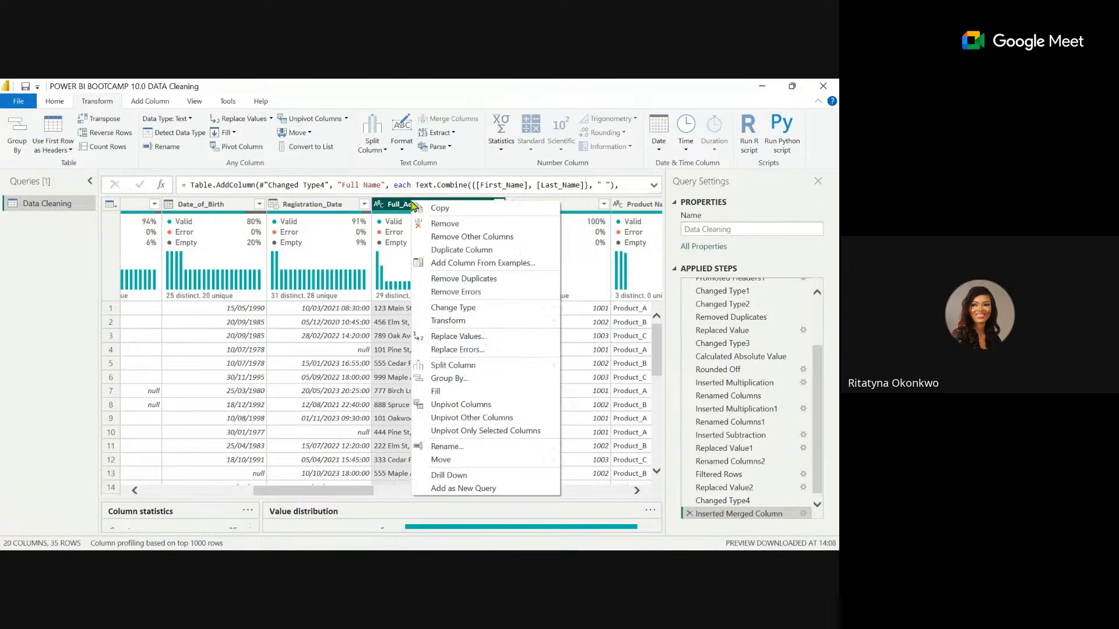
click(455, 255)
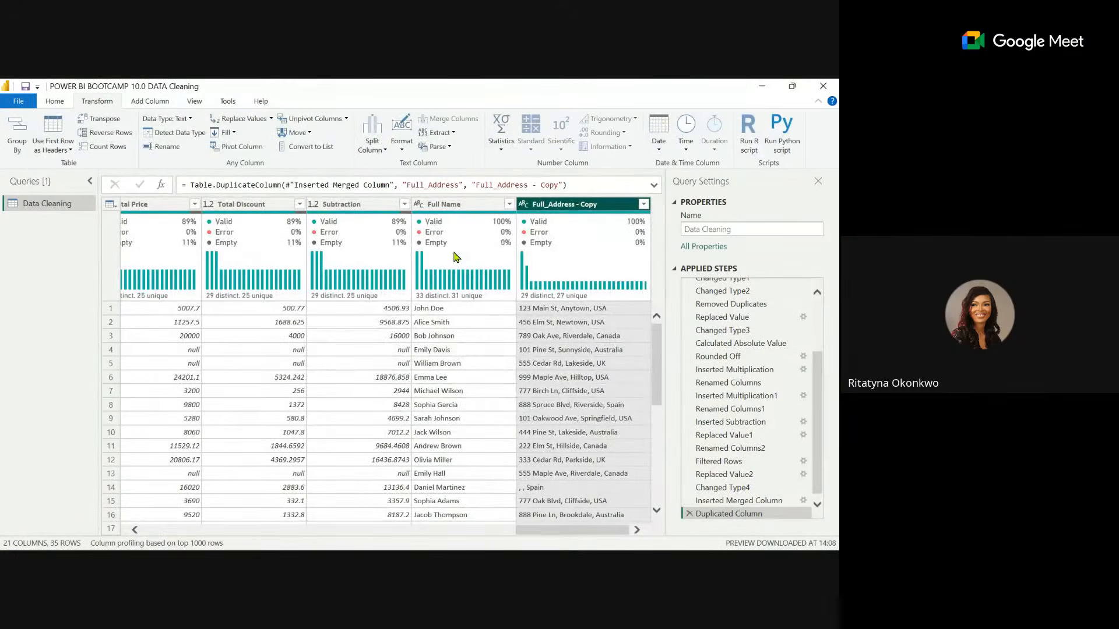
key(XF86AudioRaiseVolume)
mouse_move(456, 257)
key(XF86AudioMute)
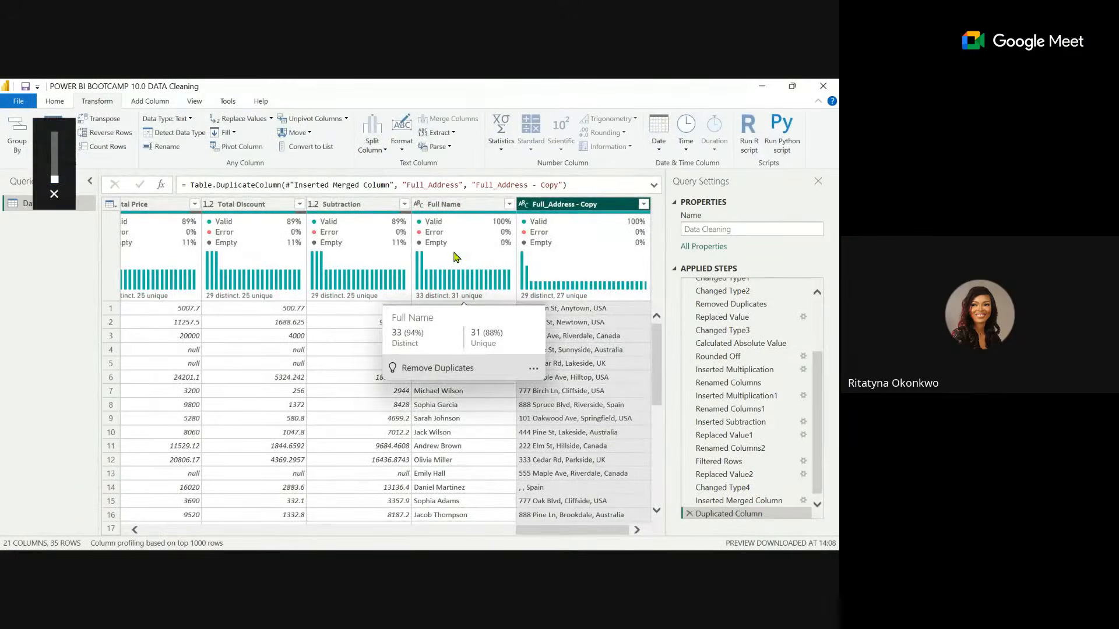
key(XF86AudioRaiseVolume)
key(XF86AudioRaiseVolume)
key(XF86AudioRaiseVolume)
key(XF86AudioRaiseVolume)
key(XF86AudioRaiseVolume)
key(XF86AudioRaiseVolume)
key(XF86AudioRaiseVolume)
key(XF86AudioRaiseVolume)
key(XF86AudioRaiseVolume)
key(XF86AudioRaiseVolume)
key(XF86AudioRaiseVolume)
key(XF86AudioRaiseVolume)
key(XF86AudioRaiseVolume)
key(XF86AudioRaiseVolume)
key(XF86AudioRaiseVolume)
key(XF86AudioRaiseVolume)
key(XF86AudioRaiseVolume)
key(XF86AudioRaiseVolume)
key(XF86AudioRaiseVolume)
key(XF86AudioRaiseVolume)
key(XF86AudioRaiseVolume)
key(XF86AudioRaiseVolume)
key(XF86AudioRaiseVolume)
key(XF86AudioRaiseVolume)
key(XF86AudioRaiseVolume)
key(XF86AudioRaiseVolume)
key(XF86AudioRaiseVolume)
key(XF86AudioRaiseVolume)
key(XF86AudioRaiseVolume)
key(XF86AudioRaiseVolume)
key(XF86AudioRaiseVolume)
key(XF86AudioRaiseVolume)
key(XF86AudioRaiseVolume)
key(XF86AudioRaiseVolume)
key(XF86AudioRaiseVolume)
key(XF86AudioRaiseVolume)
key(XF86AudioRaiseVolume)
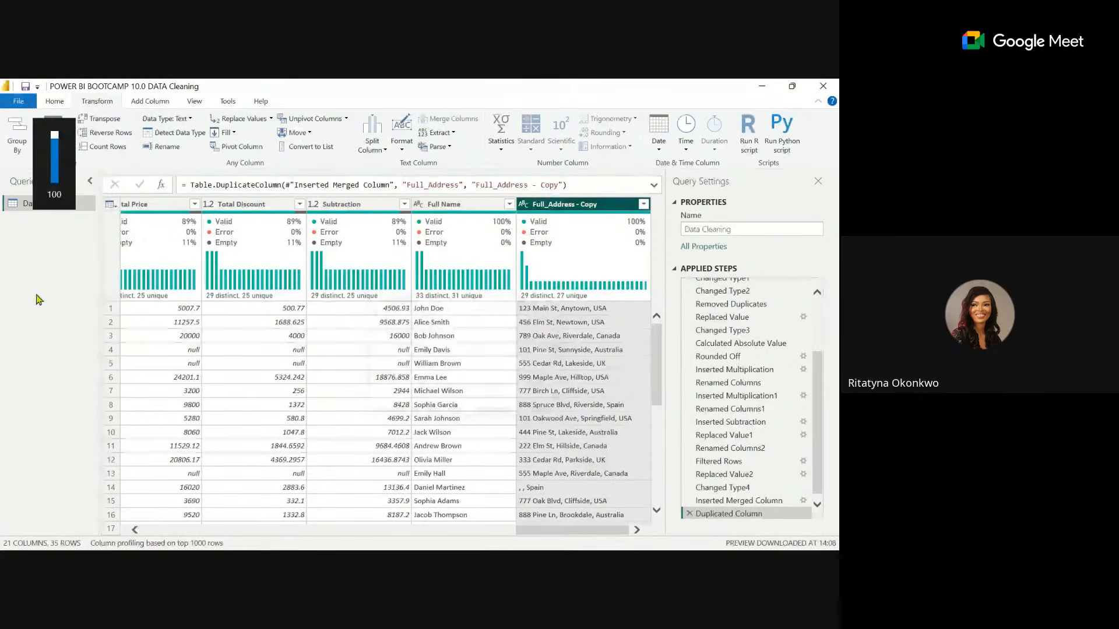
Show the available Split Column methods for the Full_Address - Copy column.
click(576, 208)
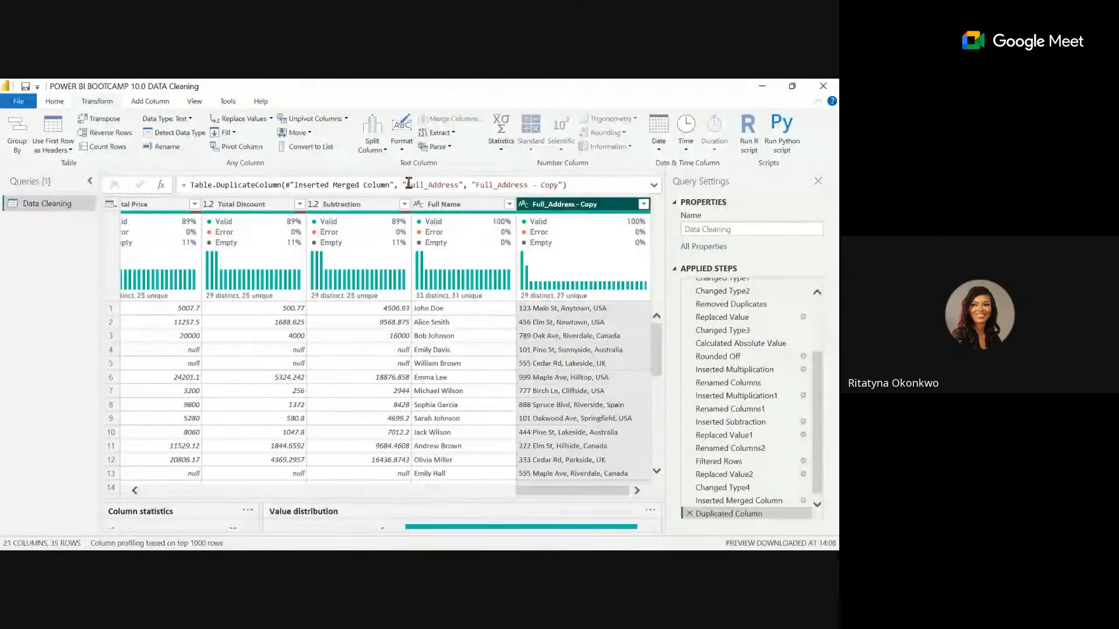
click(373, 135)
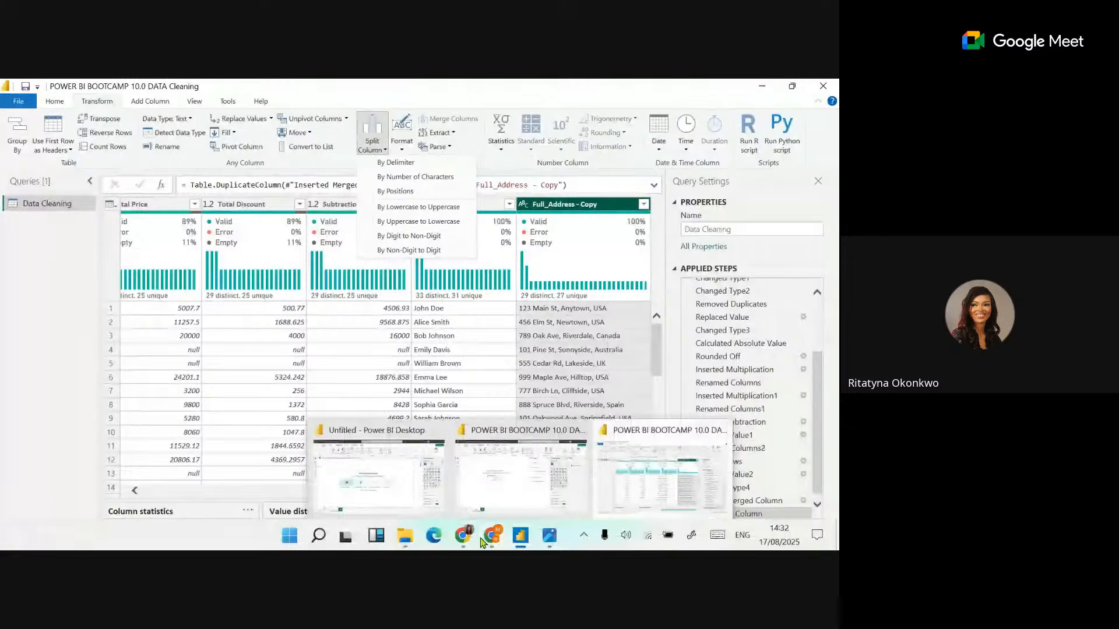
Switch to the Google Meet window and choose to stay in the call.
mouse_move(466, 539)
click(409, 476)
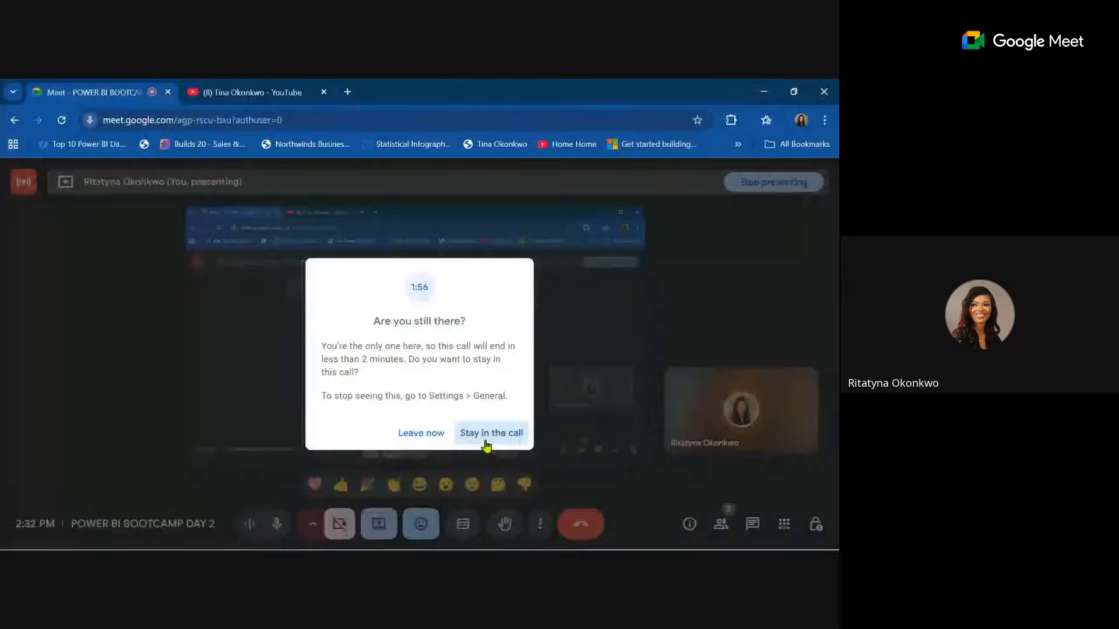
click(486, 441)
click(763, 92)
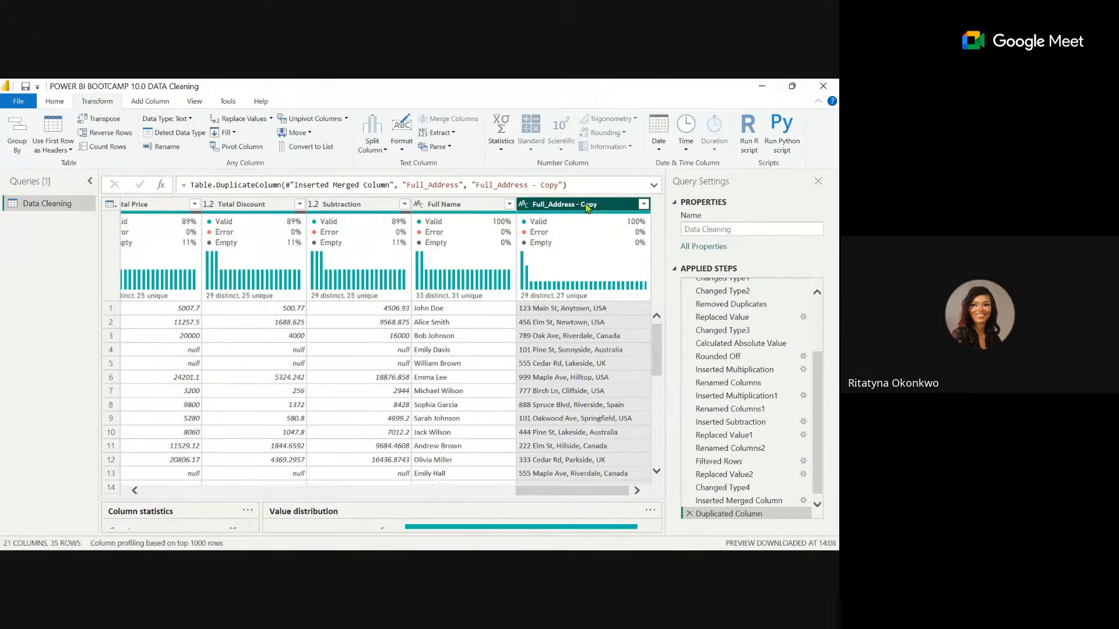
Split the Full_Address - Copy column by the comma delimiter at each occurrence.
click(372, 144)
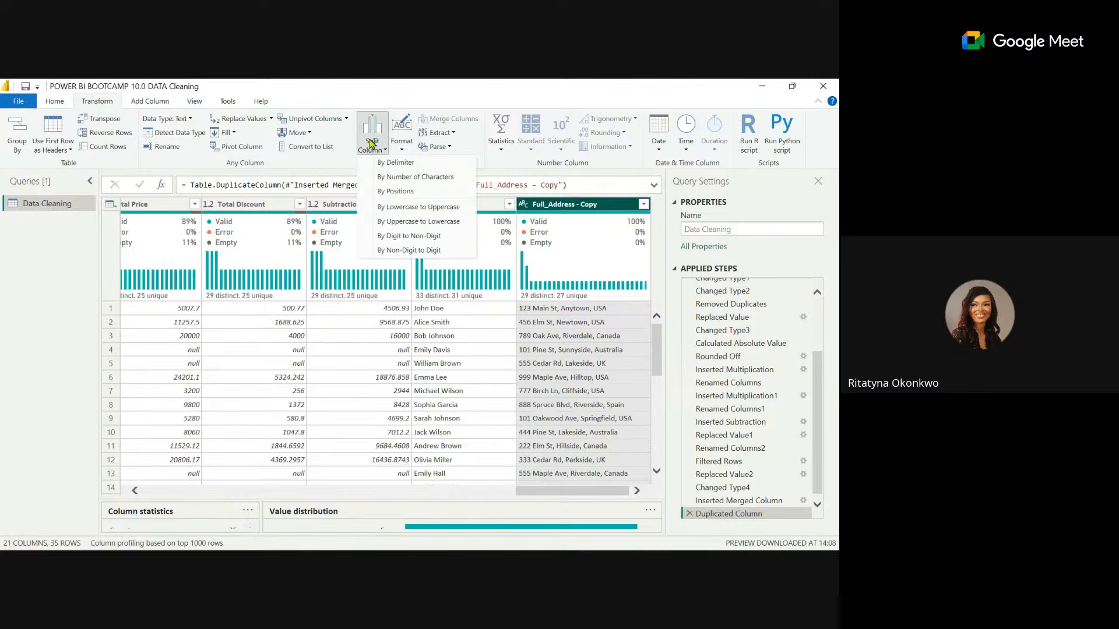
click(441, 164)
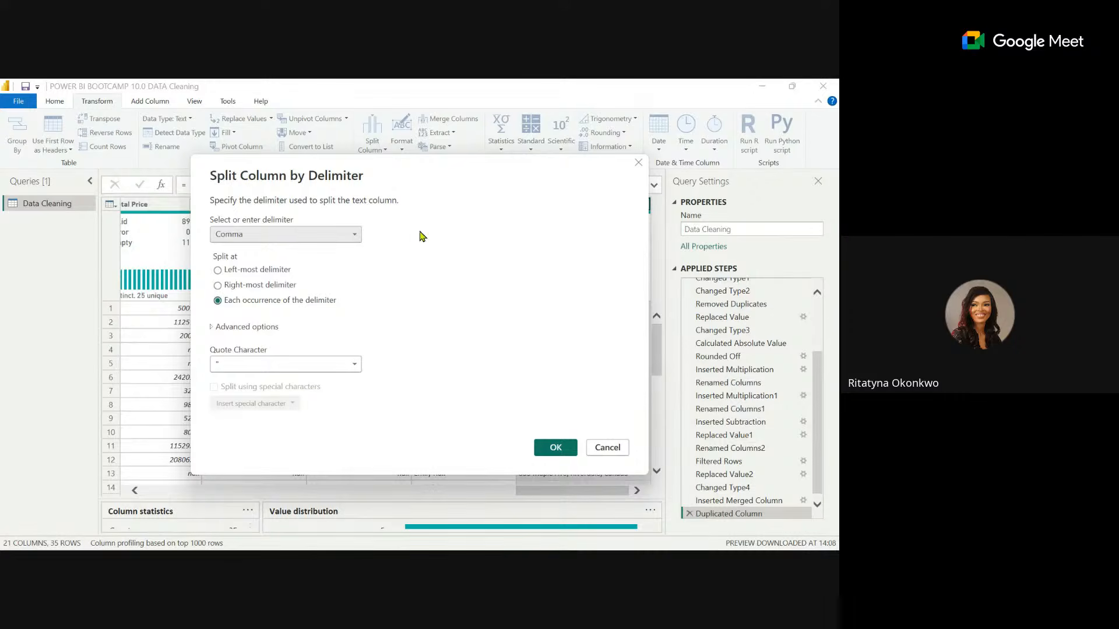
click(354, 239)
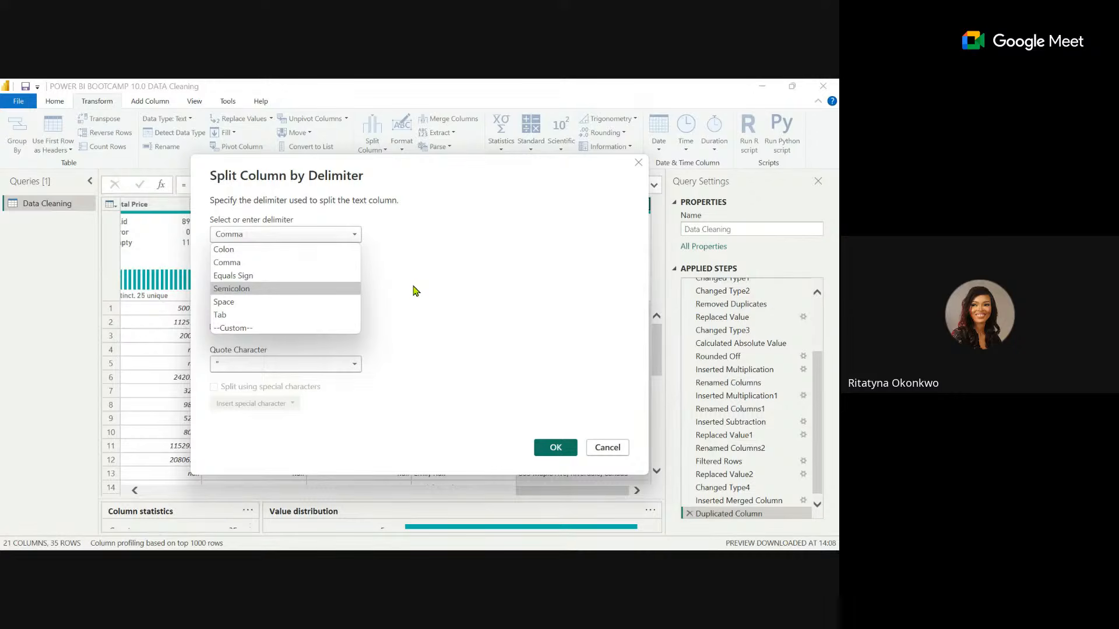
click(431, 225)
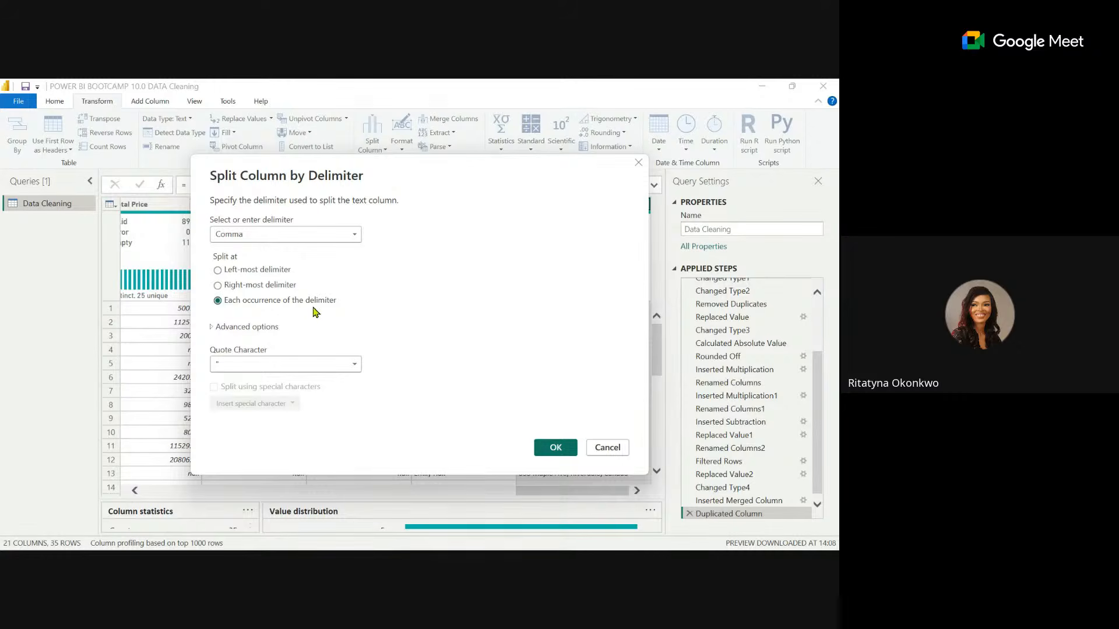
click(541, 447)
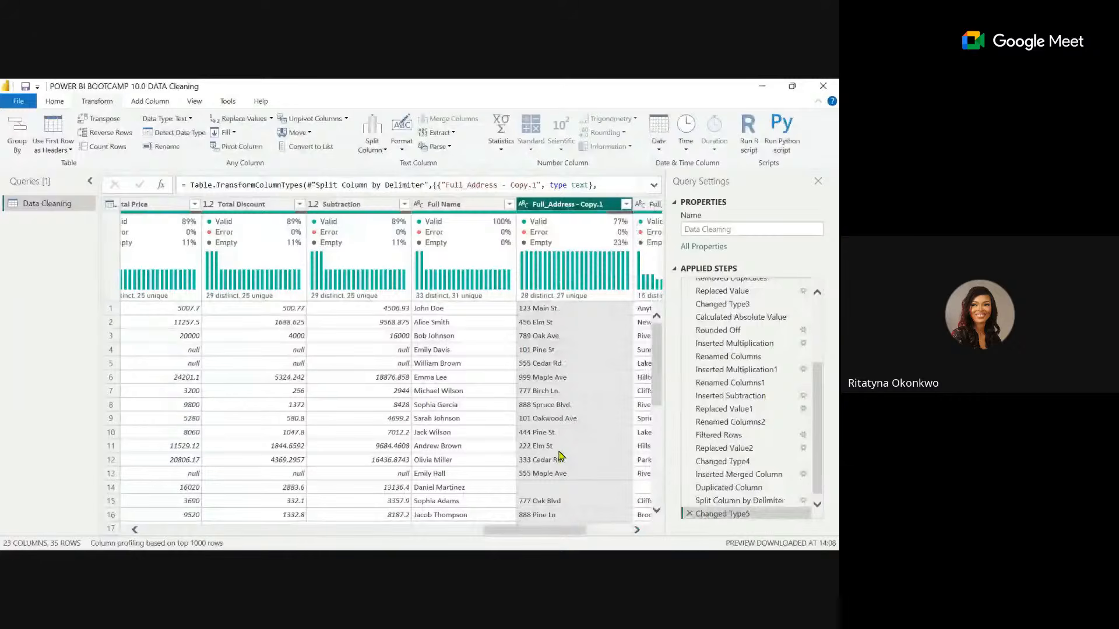
Rename the Full_Address - Copy.1 column to Address.
scroll(559, 455, right, 3)
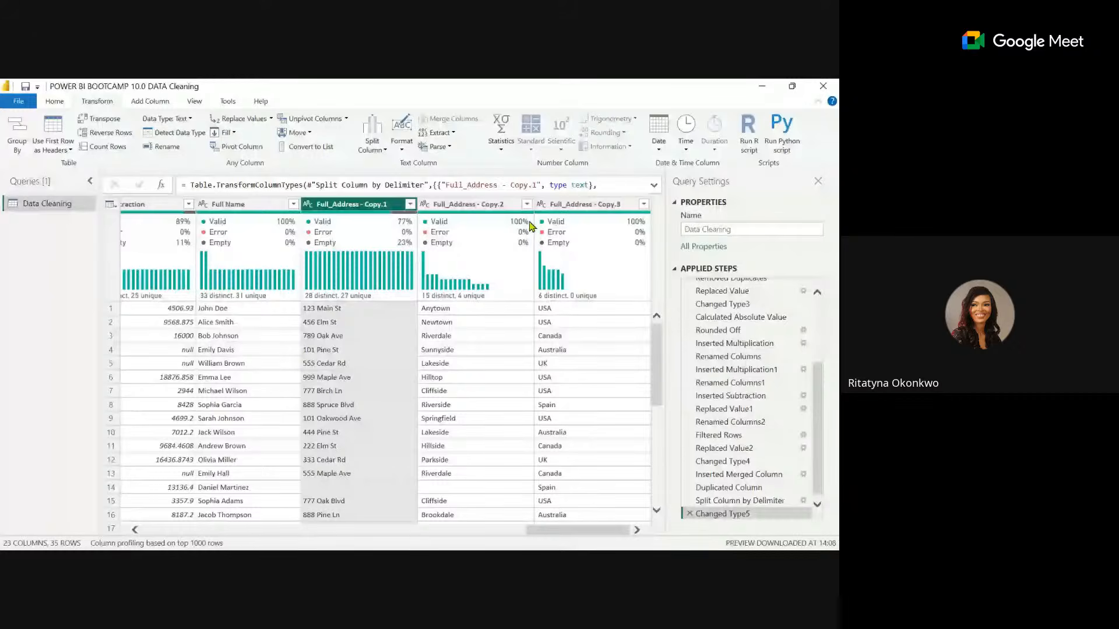
mouse_move(586, 223)
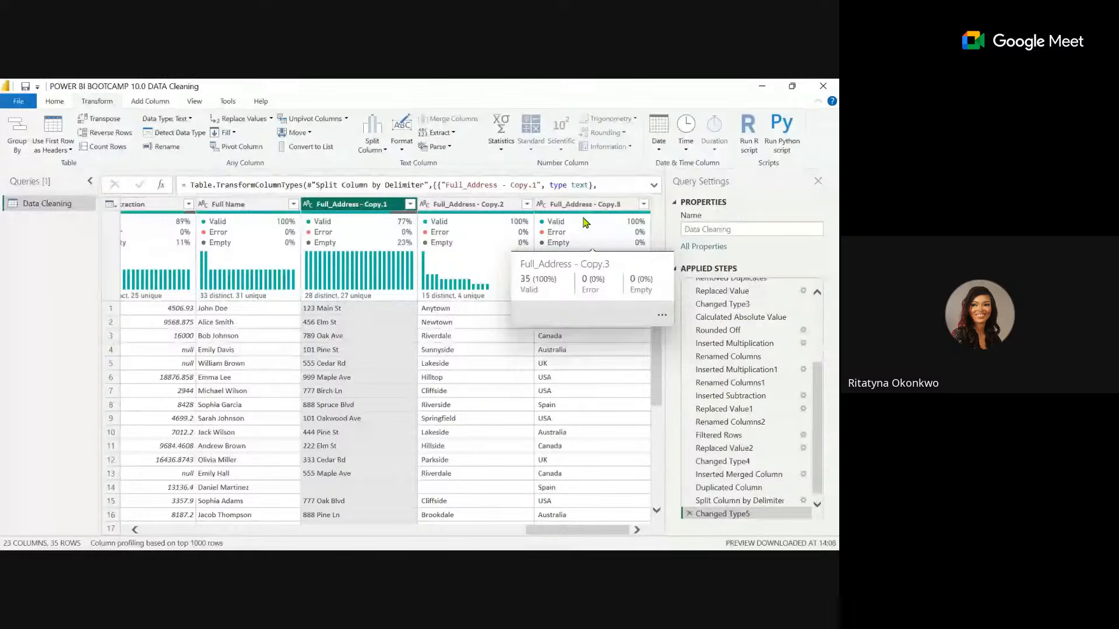
click(368, 205)
double_click(367, 206)
text(A)
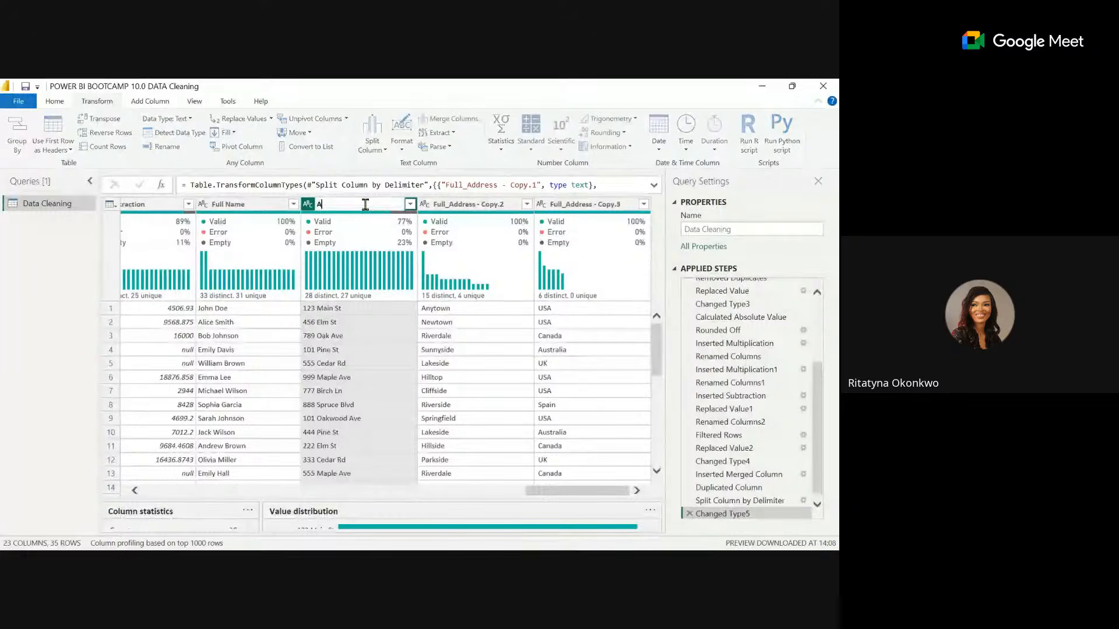
text(ddress)
key(Return)
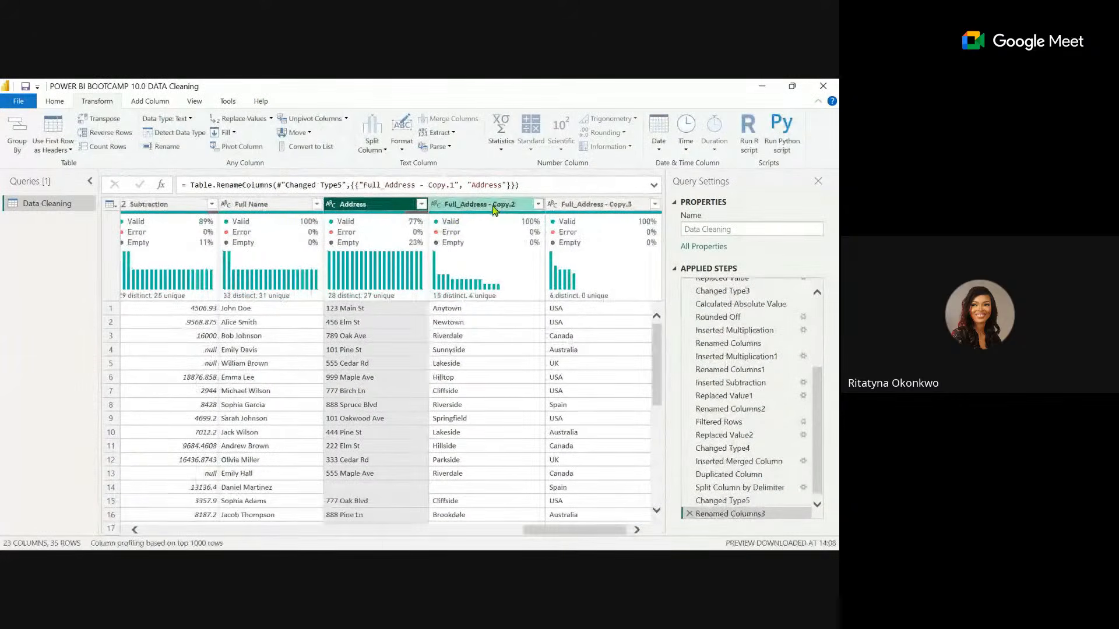
Rename the Full_Address - Copy.2 column to City.
click(494, 205)
double_click(493, 205)
text(City)
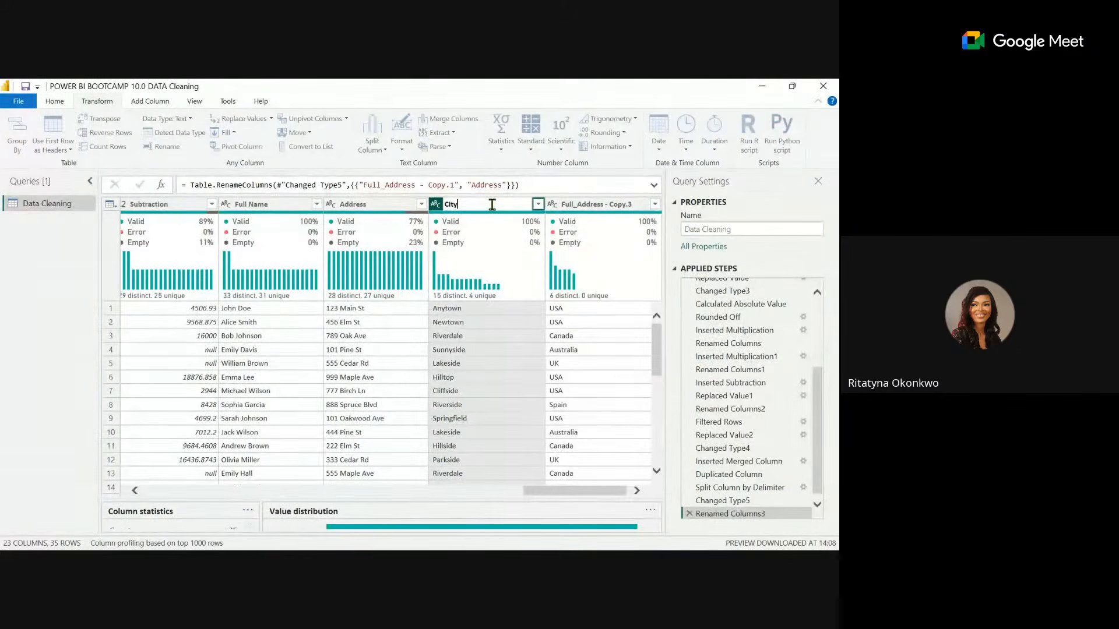
key(Return)
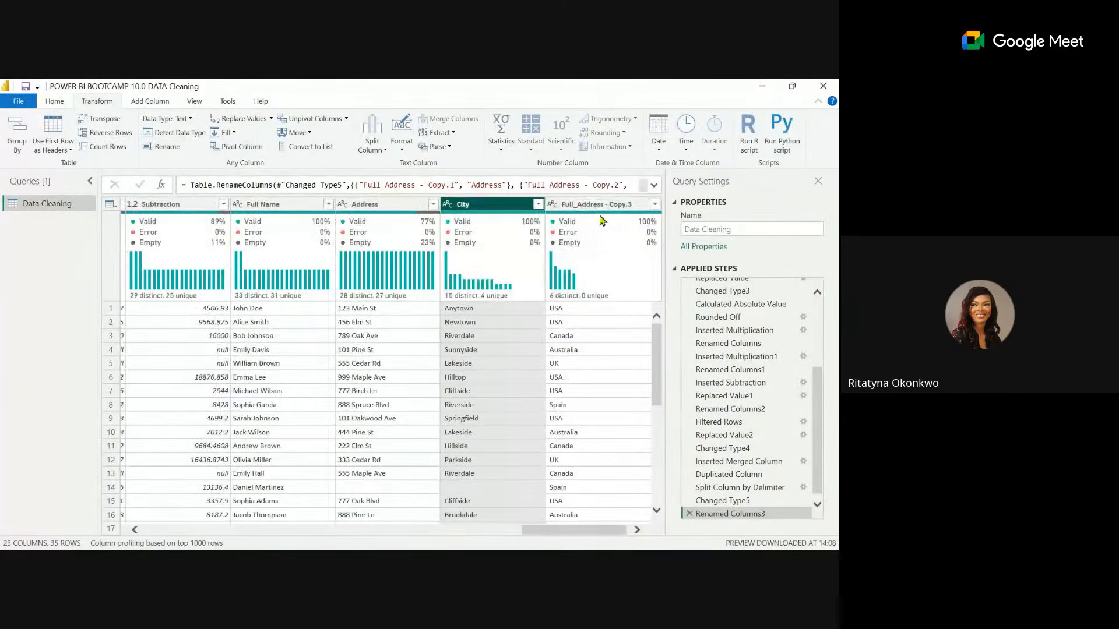
Rename the Full_Address - Copy.3 column to Country.
click(588, 205)
double_click(587, 204)
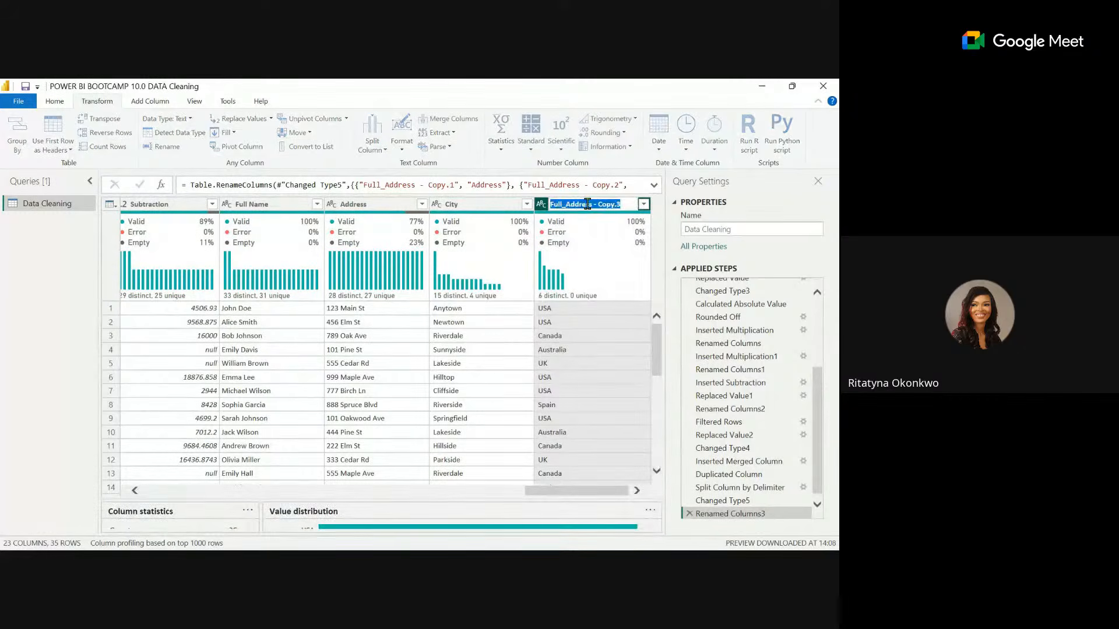
text(country)
key(Return)
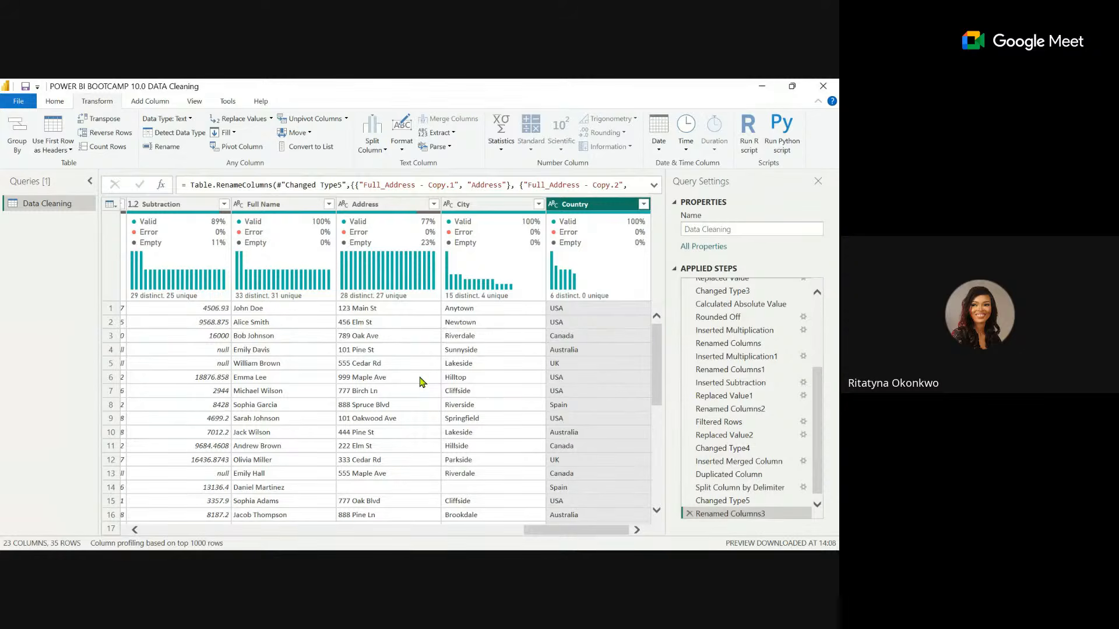
Review the distinct values in the Color column for inconsistent entries, leaving the column unfiltered.
drag(568, 535, 429, 532)
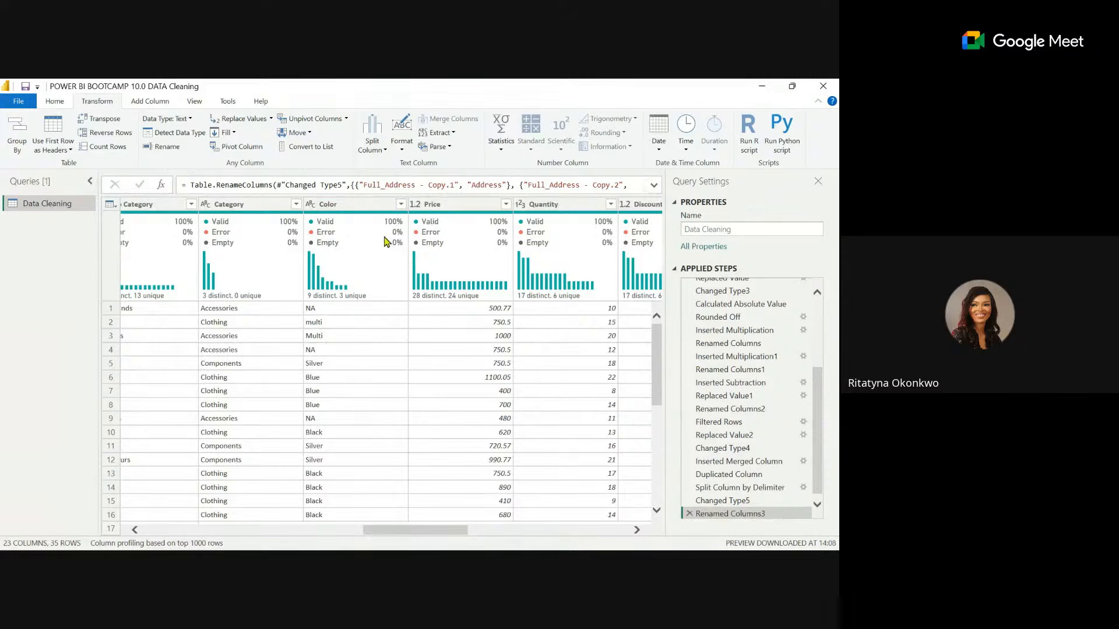
click(403, 206)
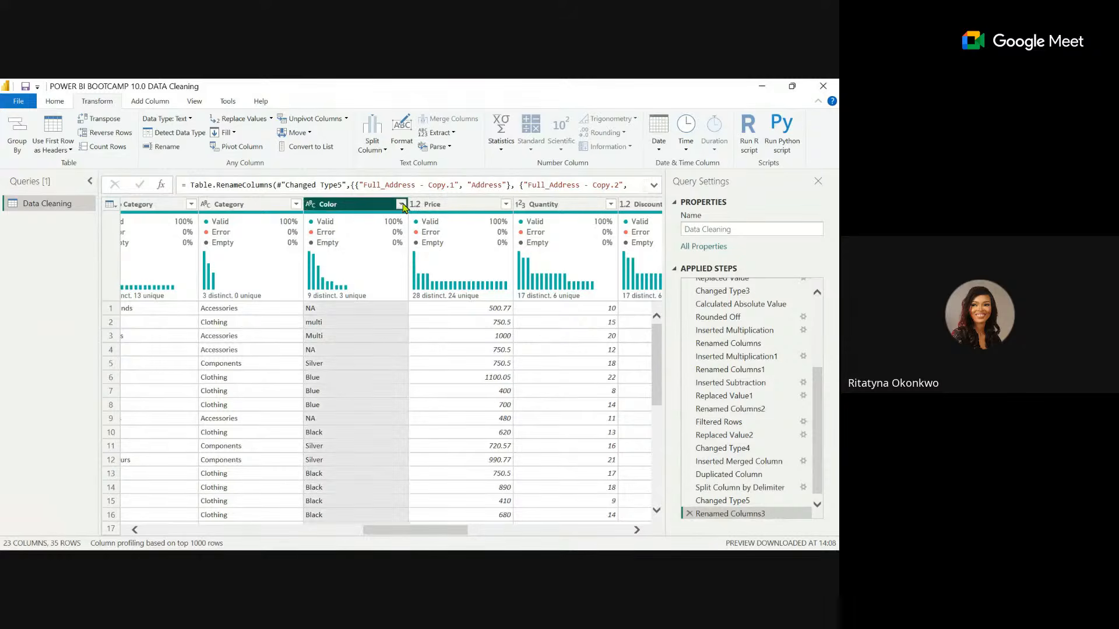
click(401, 205)
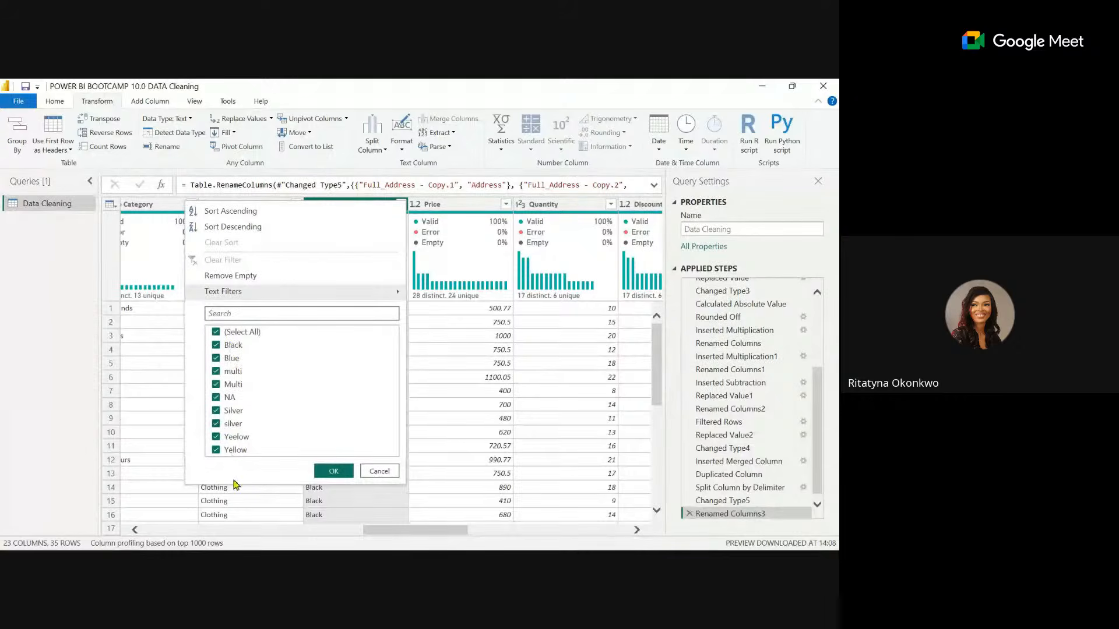
click(379, 471)
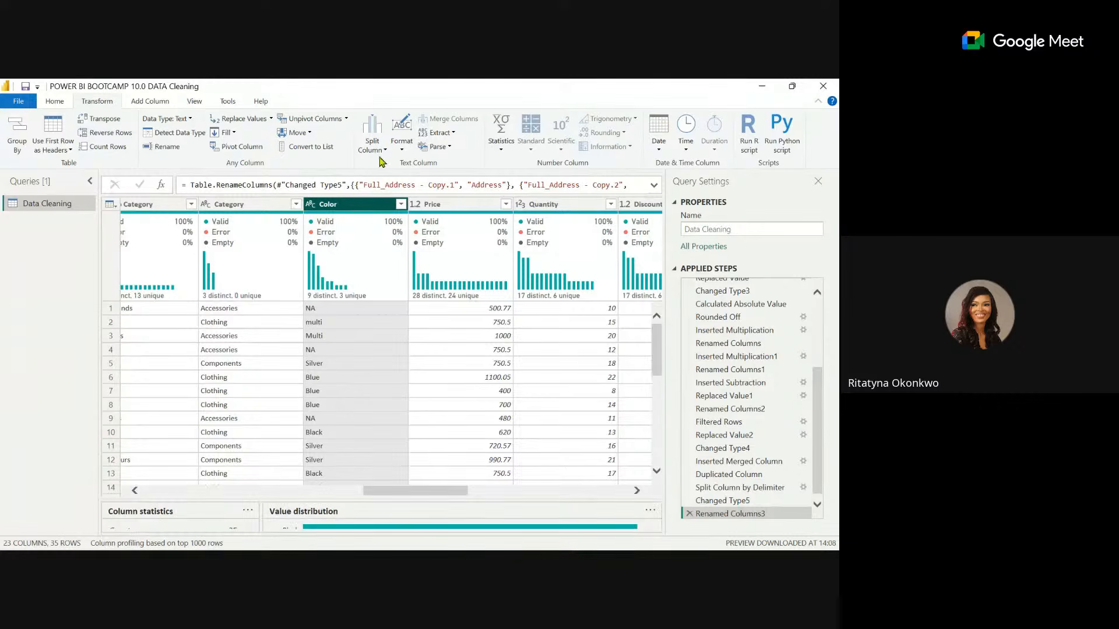
Capitalize each word in the Color column and check its distinct values.
click(401, 142)
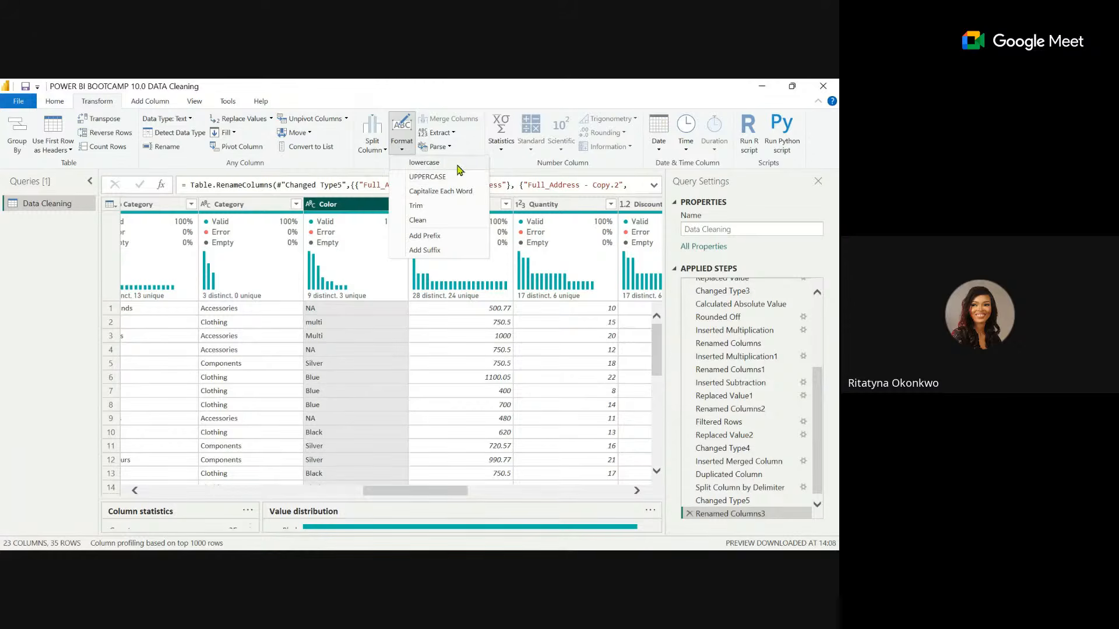
click(450, 196)
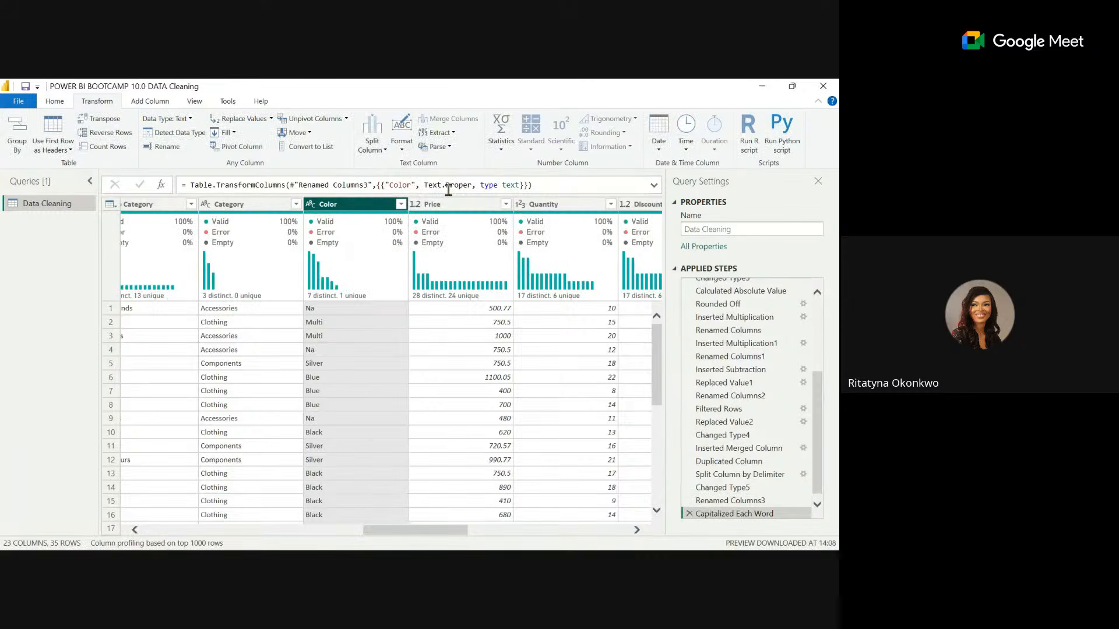
click(401, 205)
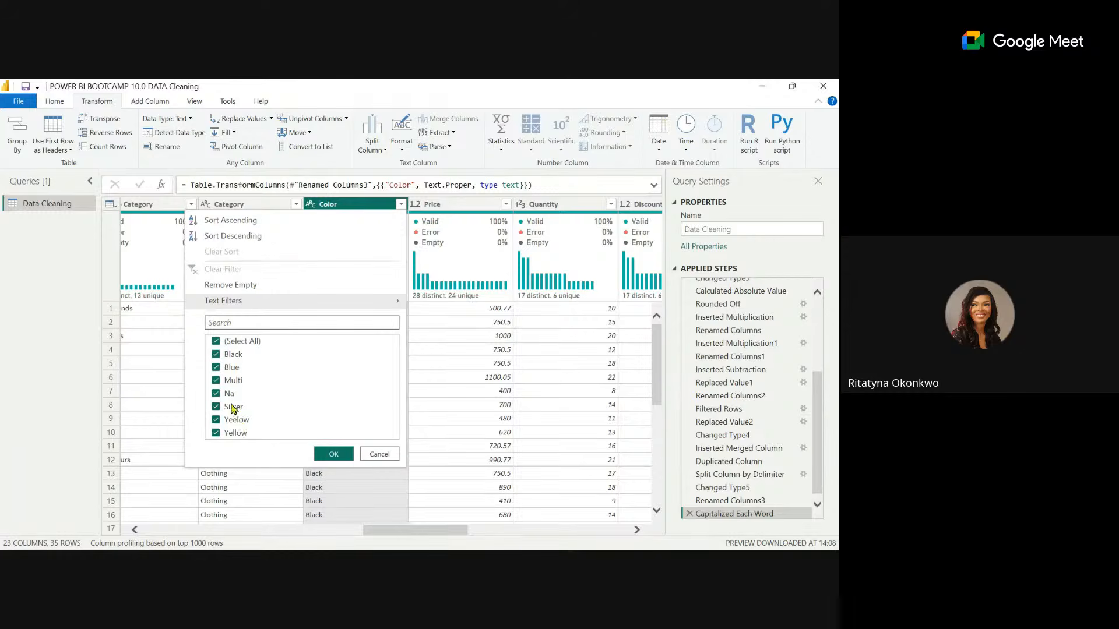
click(383, 455)
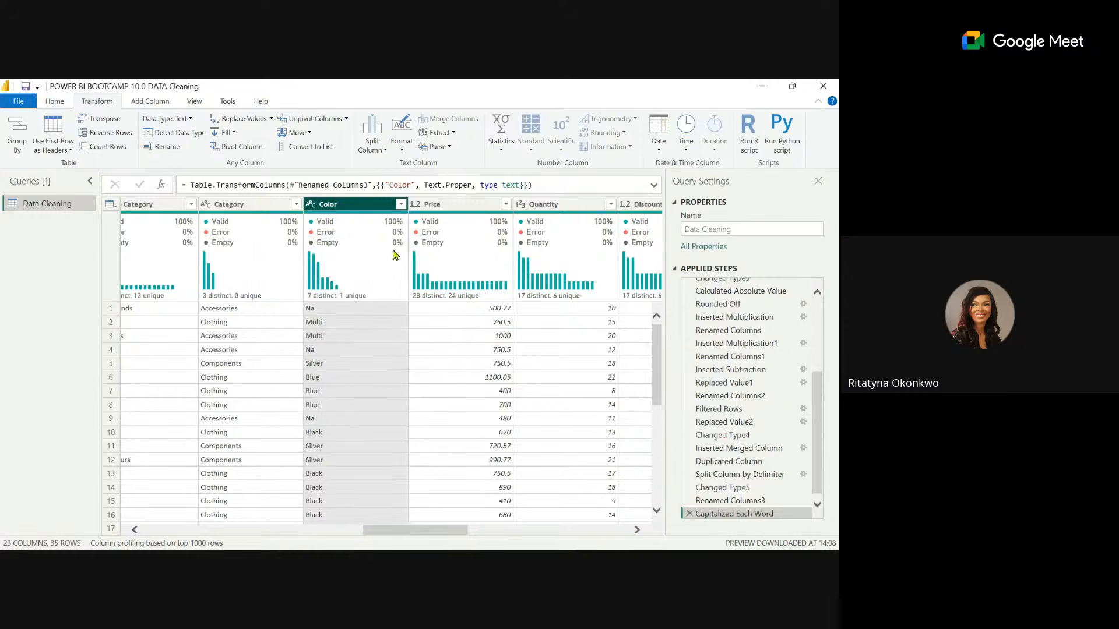
Replace the value Na with Unknown in the Color column.
click(401, 206)
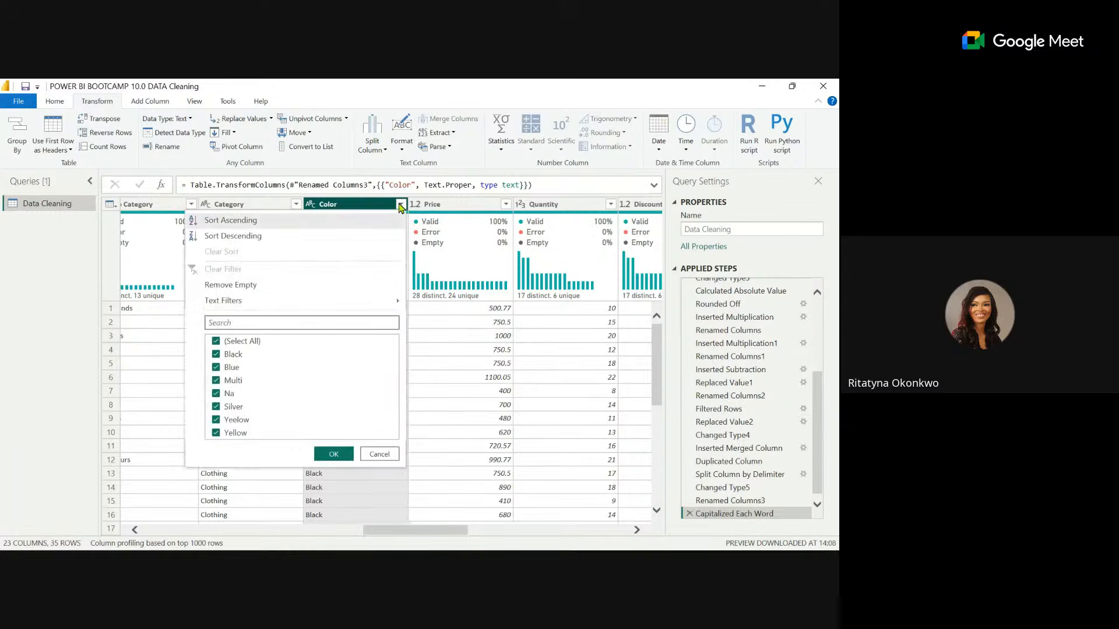
click(383, 205)
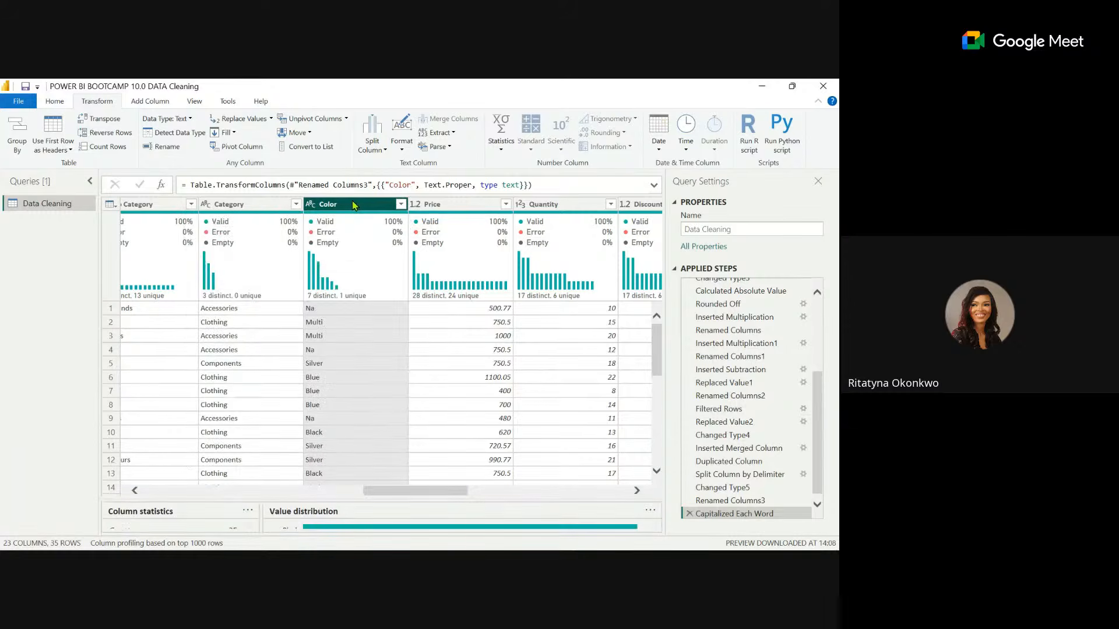
right_click(353, 205)
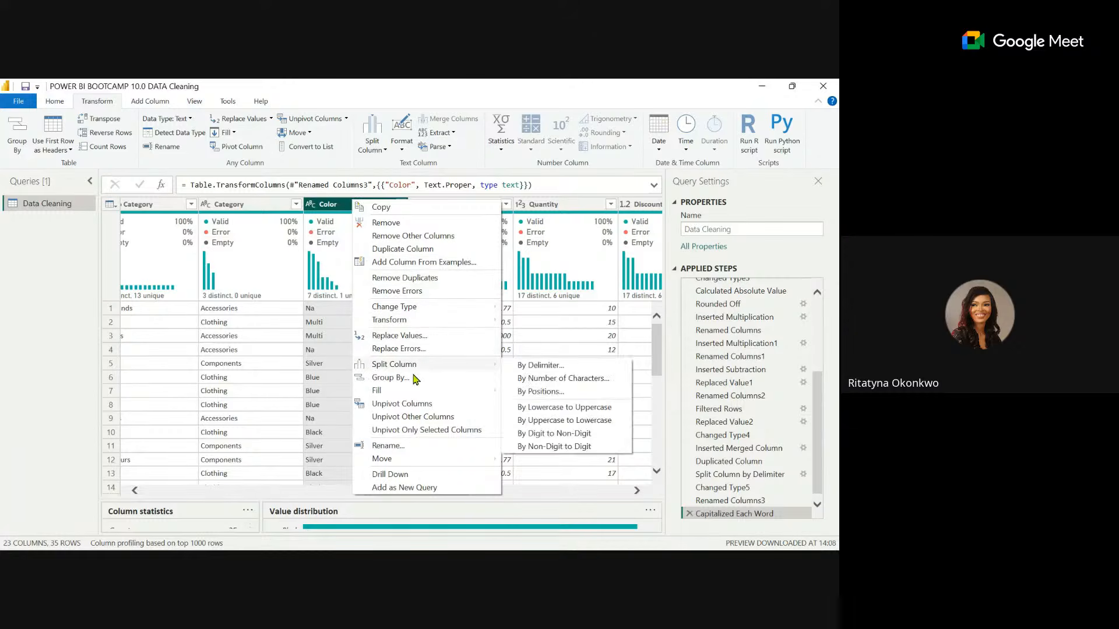
click(402, 336)
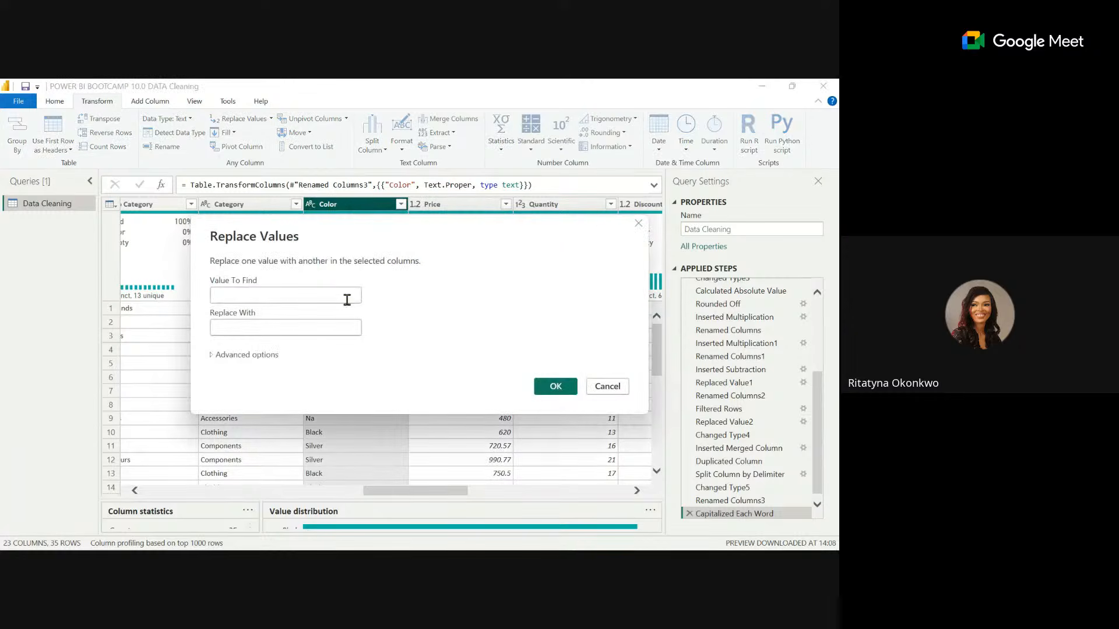
click(287, 291)
text(Na)
click(280, 326)
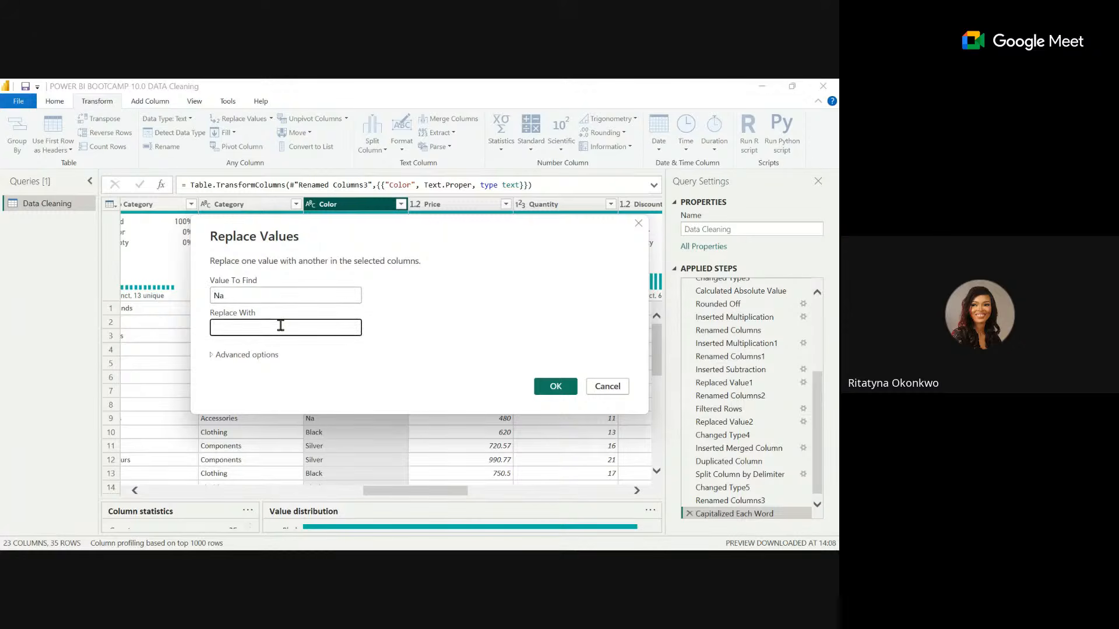
text(Unknown)
click(555, 387)
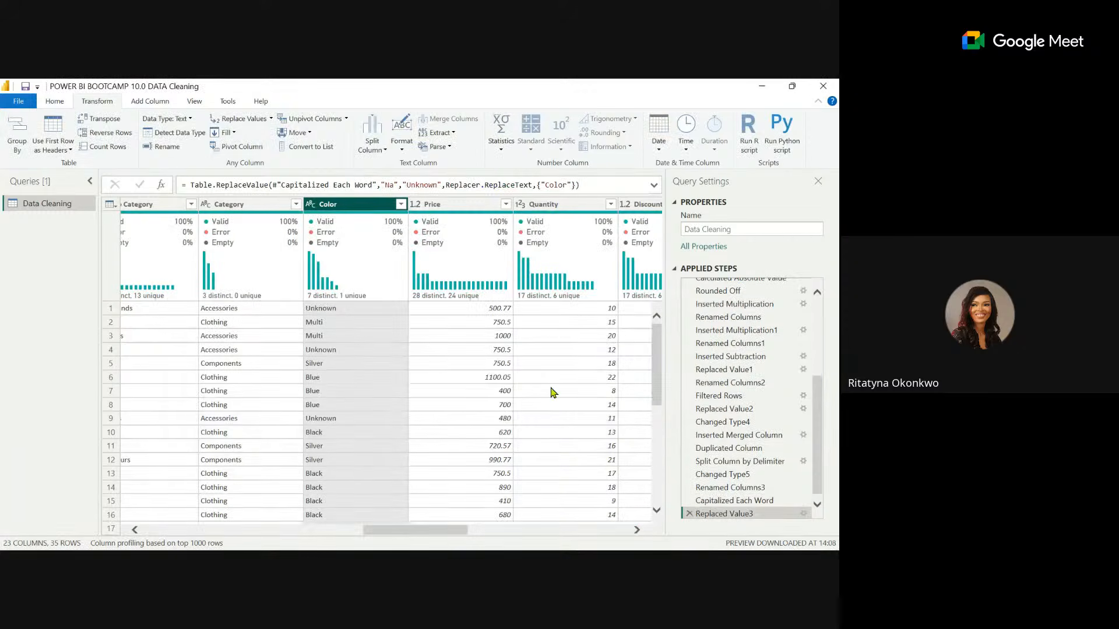
Replace the misspelled value Yeelow with Yellow in the Color column and check its distinct values.
click(401, 204)
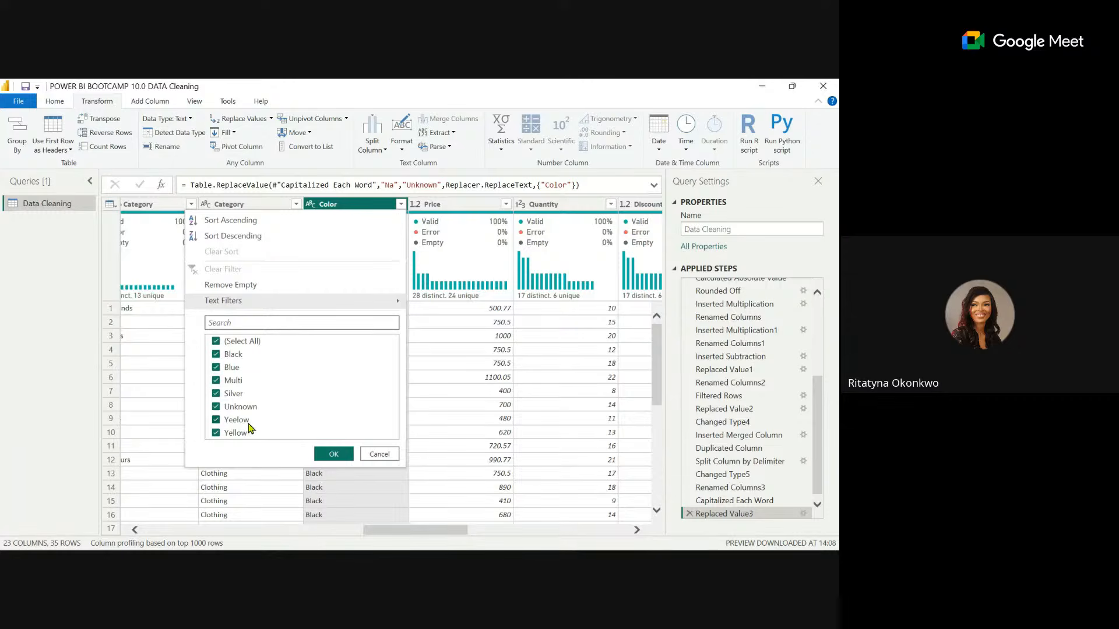
click(378, 454)
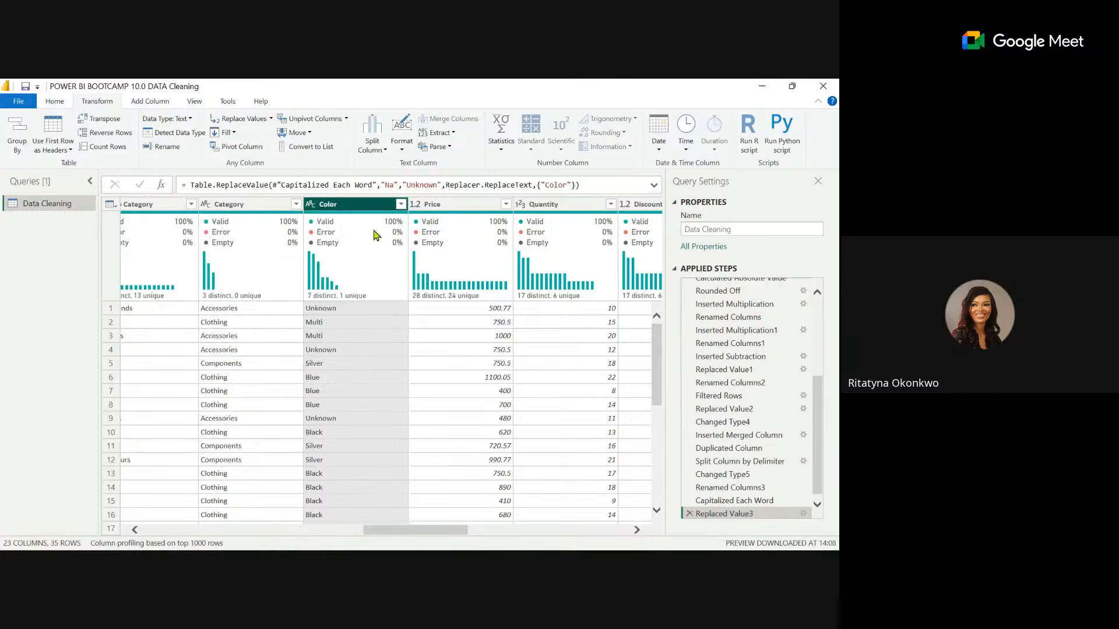
right_click(350, 214)
click(412, 348)
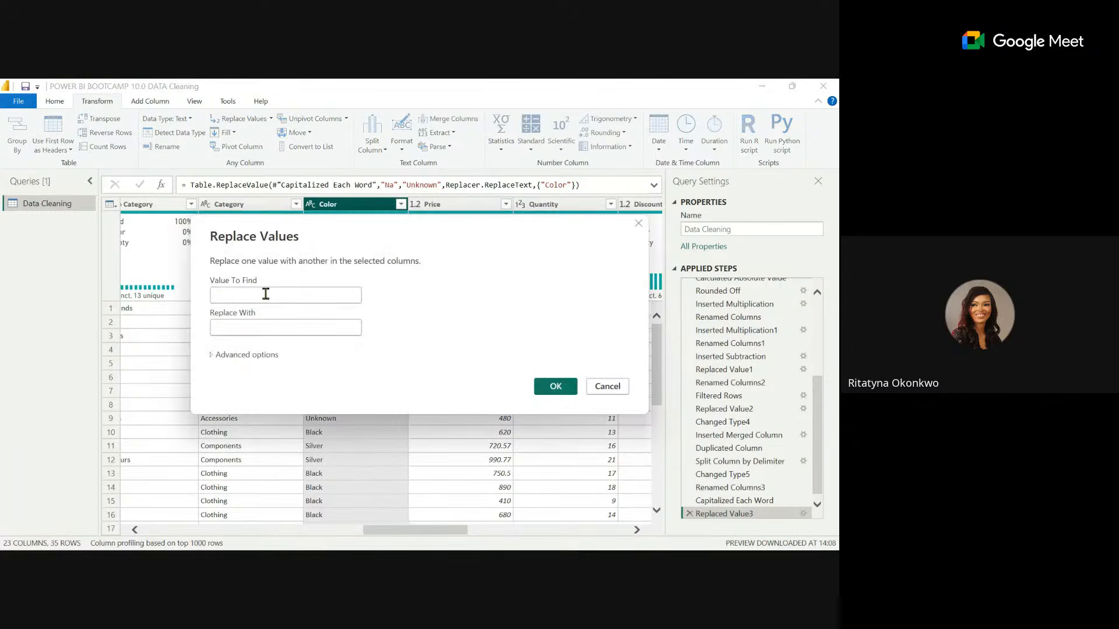
click(266, 294)
text(Yeelow)
click(248, 328)
text(Yellow)
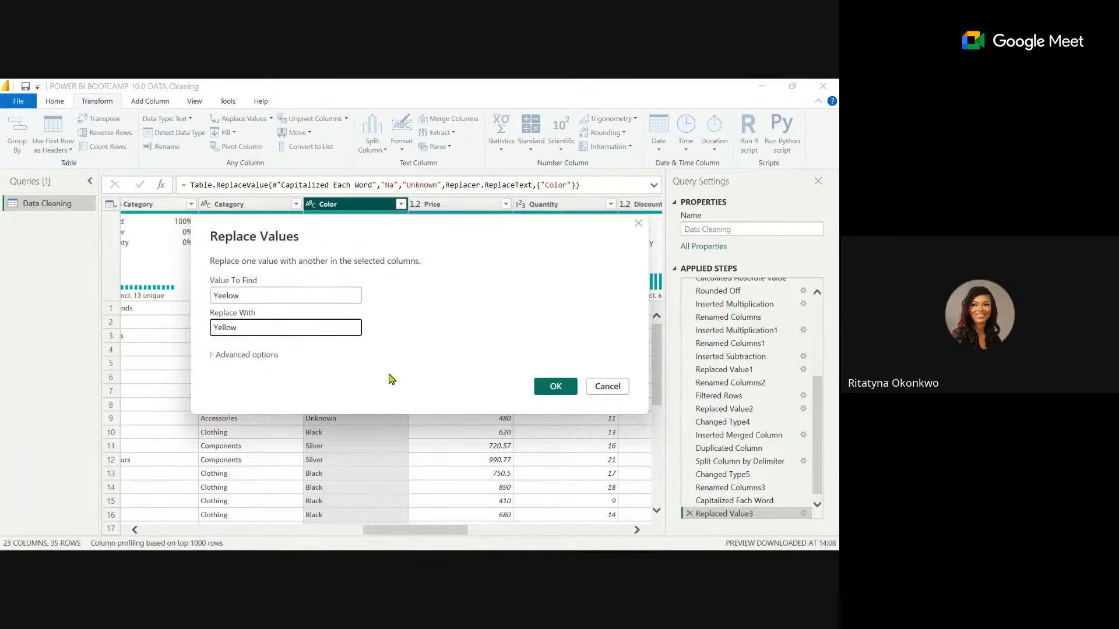
click(556, 386)
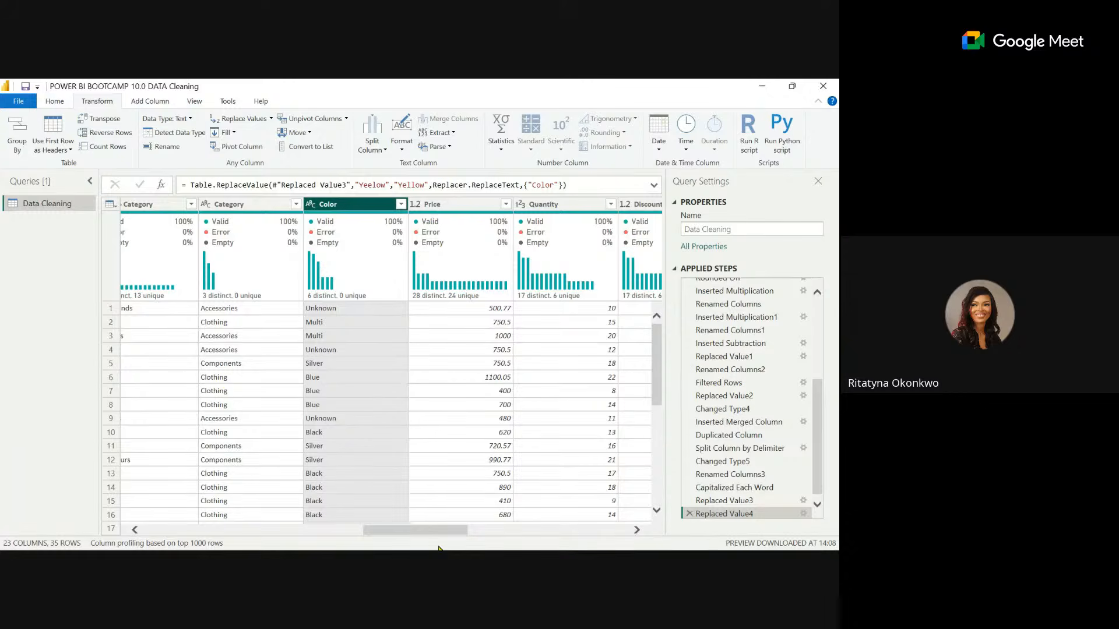
click(401, 204)
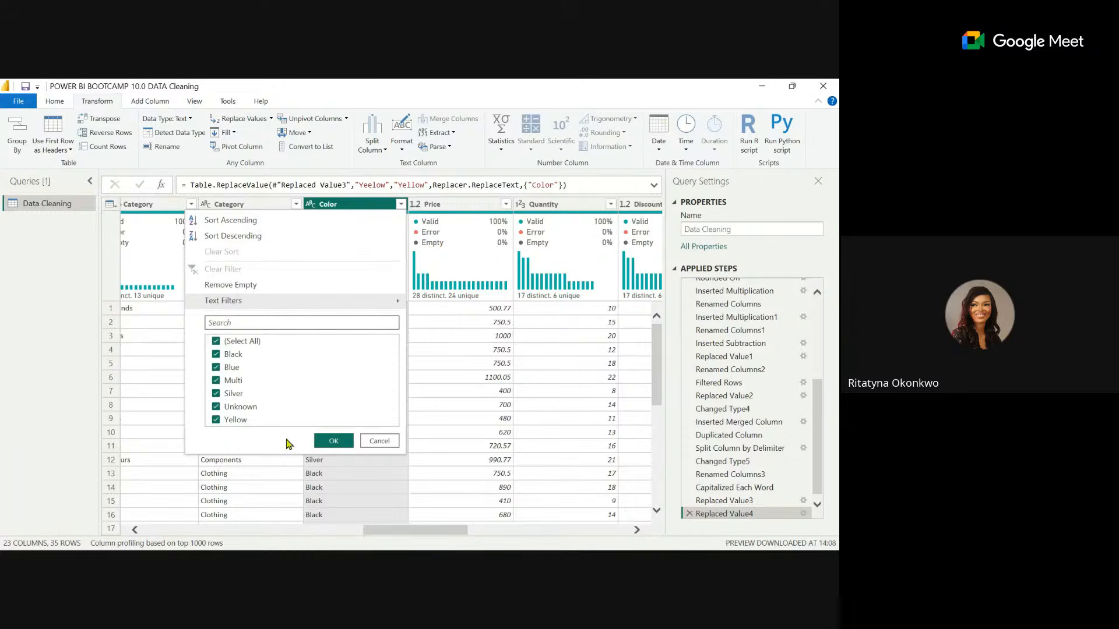
click(375, 441)
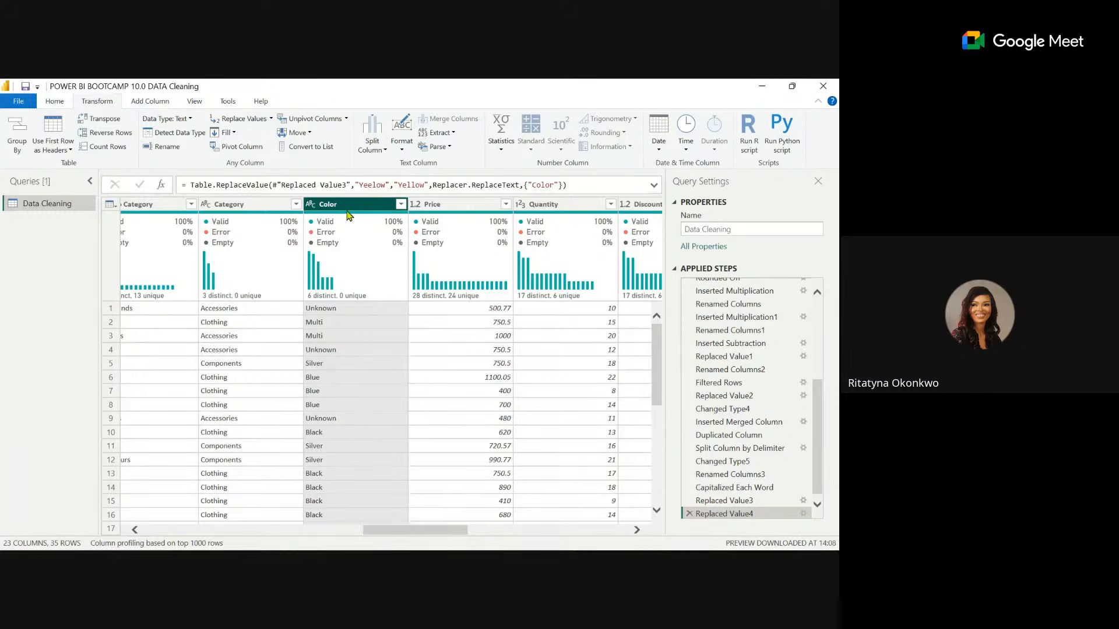
Apply Trim and Clean to the text in the Color column and recheck its distinct values.
click(402, 135)
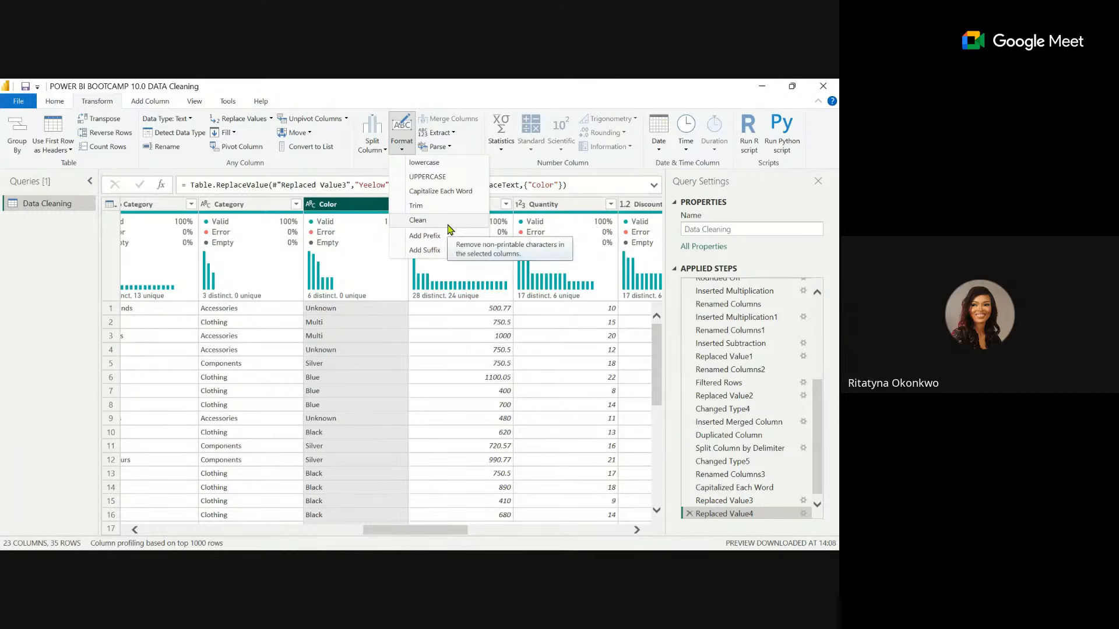
click(427, 207)
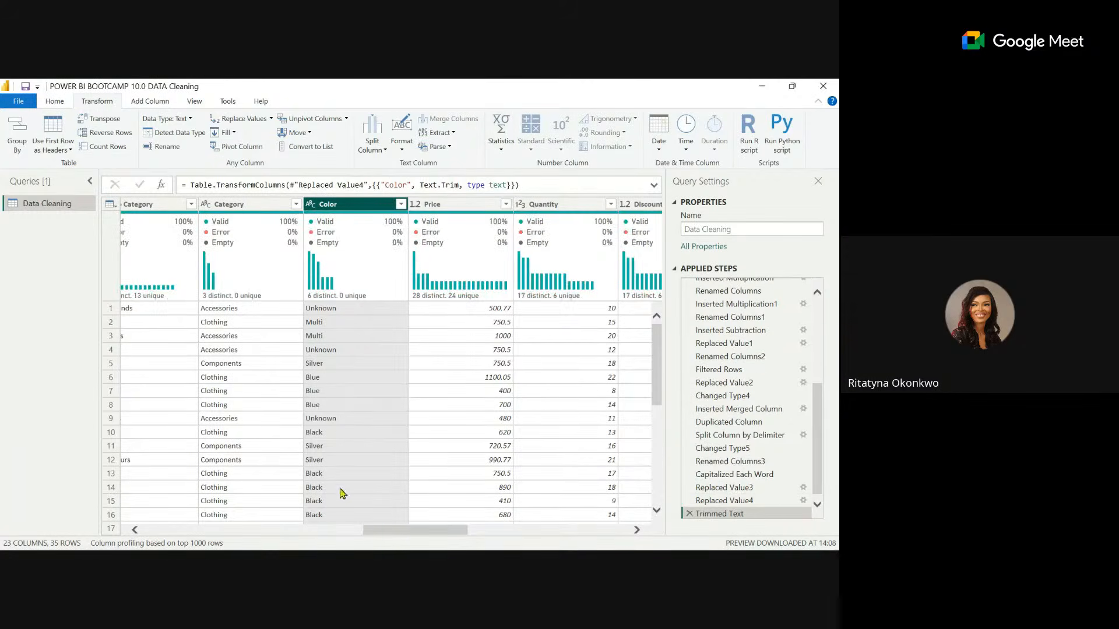
click(401, 140)
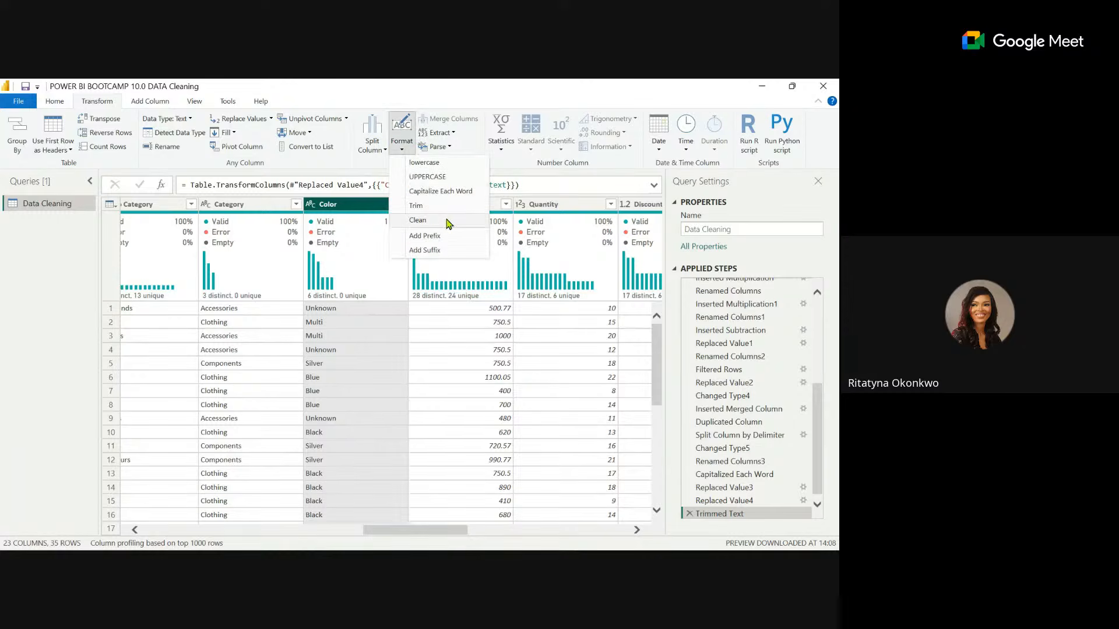
click(418, 220)
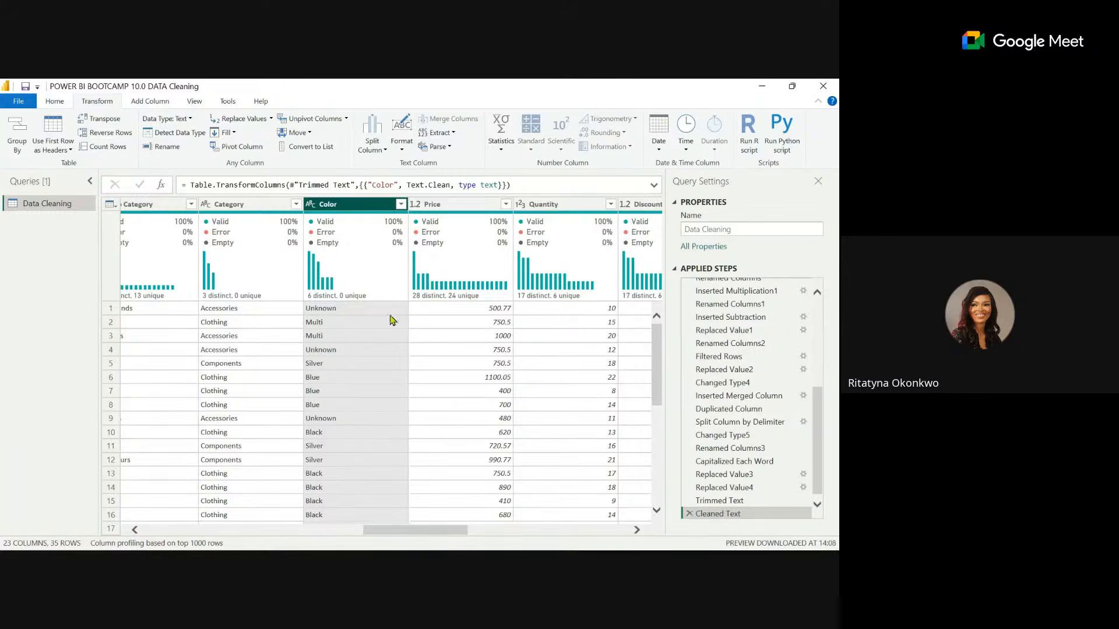
click(401, 203)
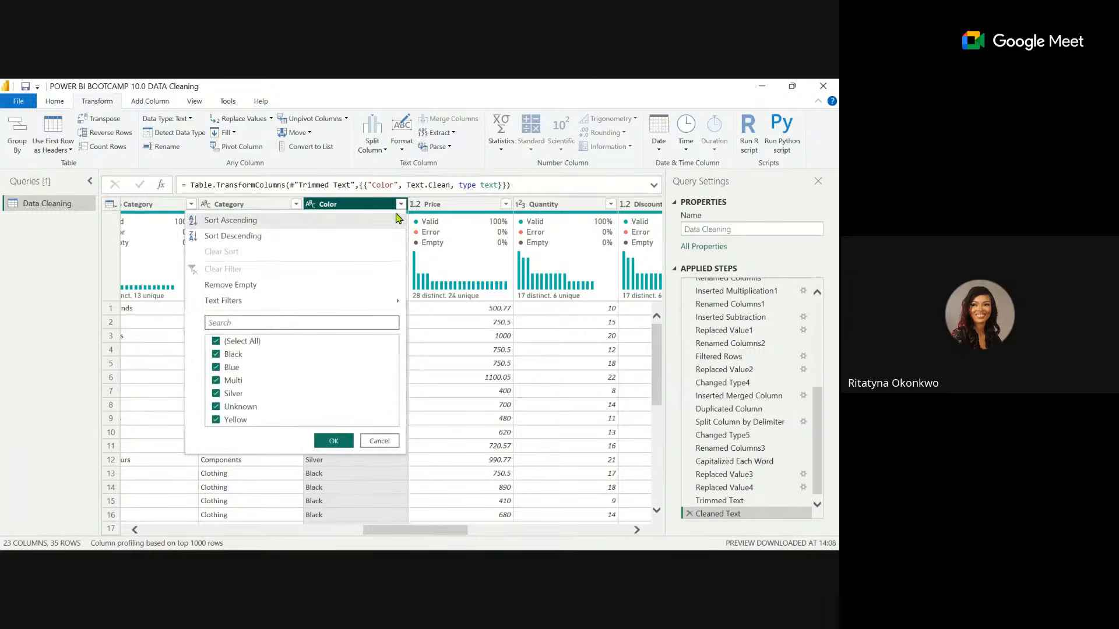
click(378, 443)
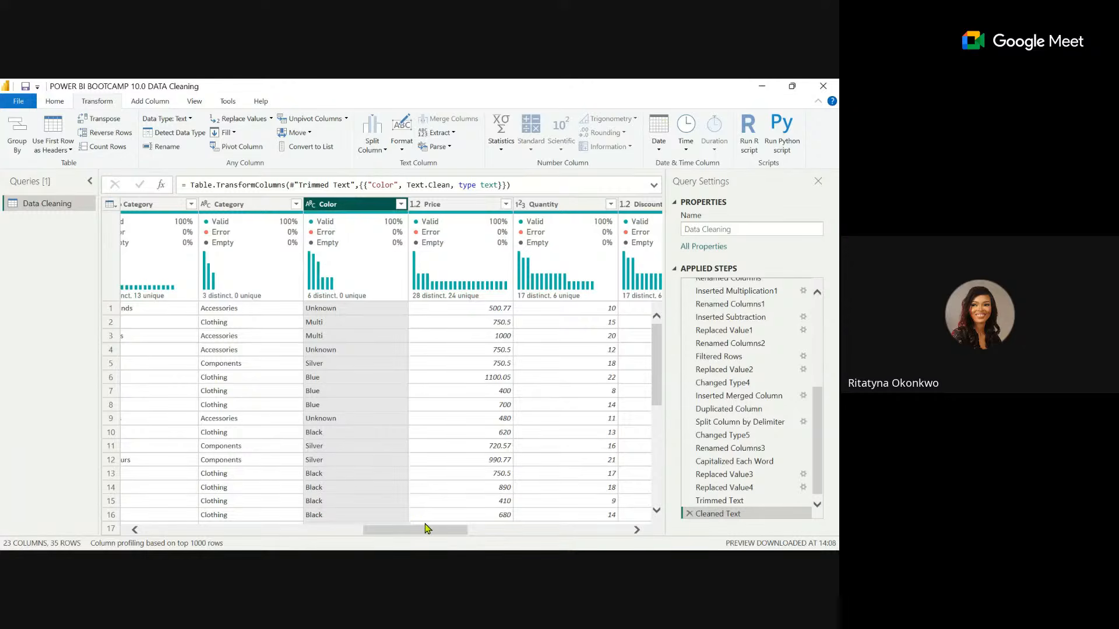
Try filling the empty Registration_Date cells downward, and remove the resulting applied step.
drag(408, 531, 433, 526)
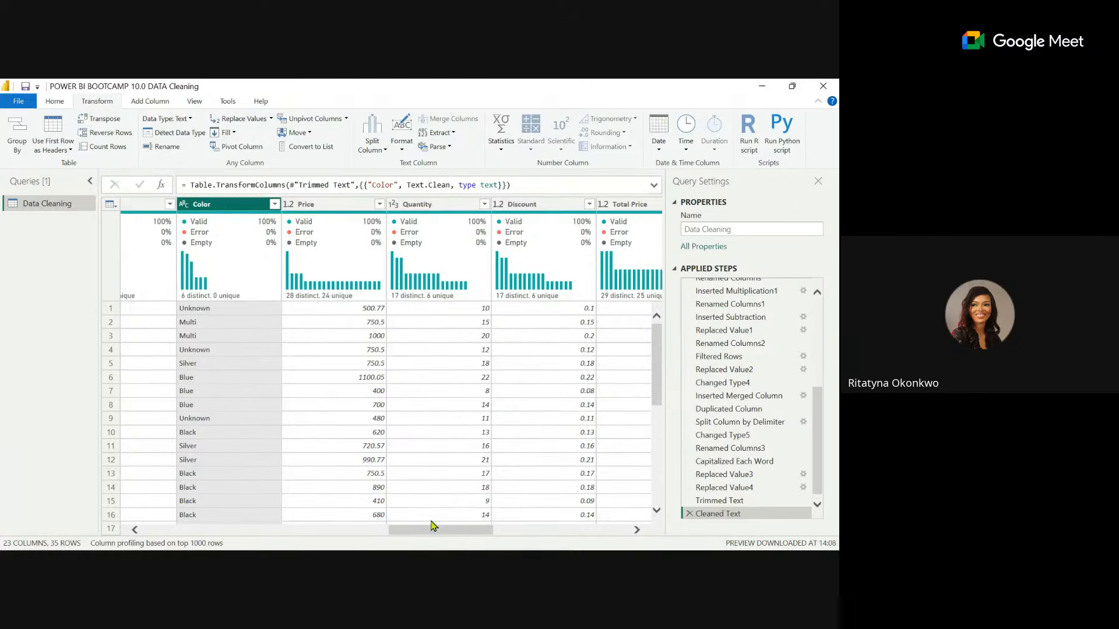
drag(427, 530, 351, 536)
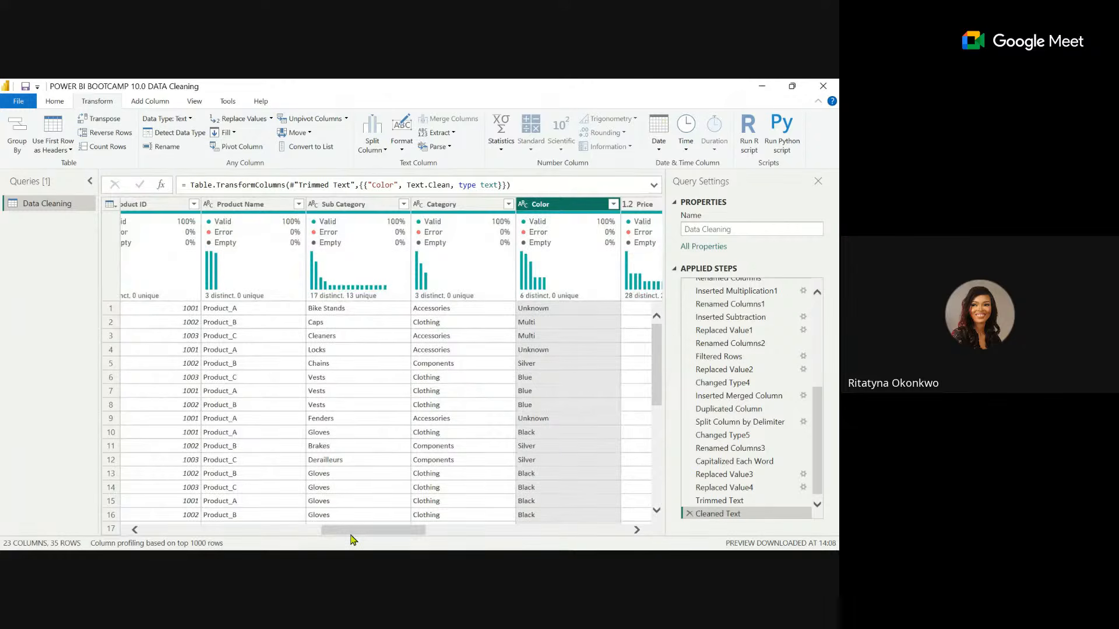
drag(349, 534, 354, 534)
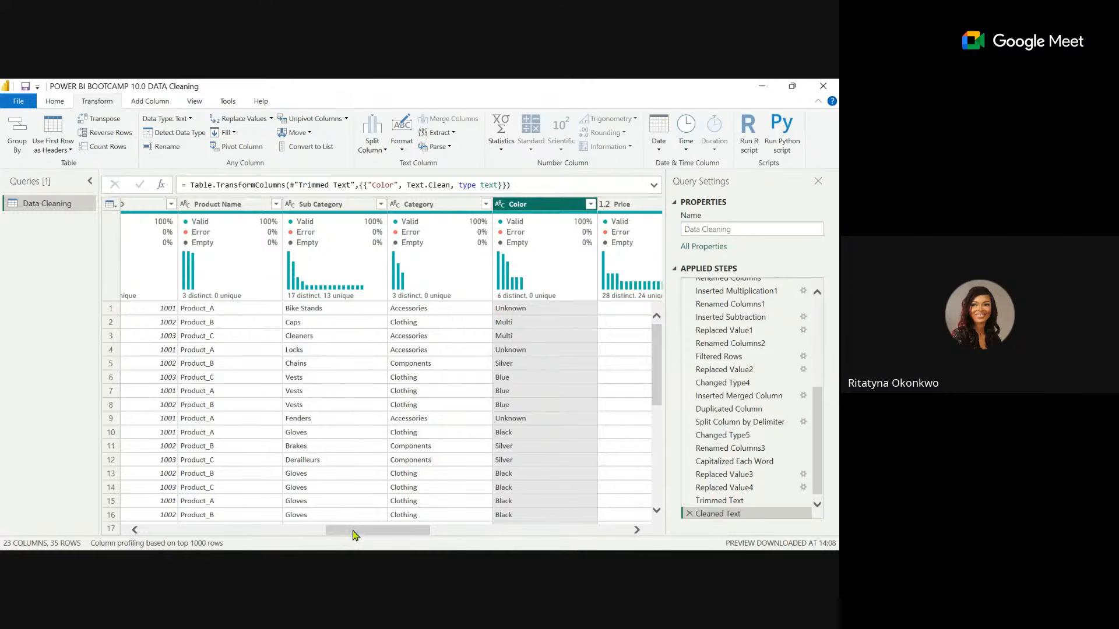
drag(354, 534, 249, 525)
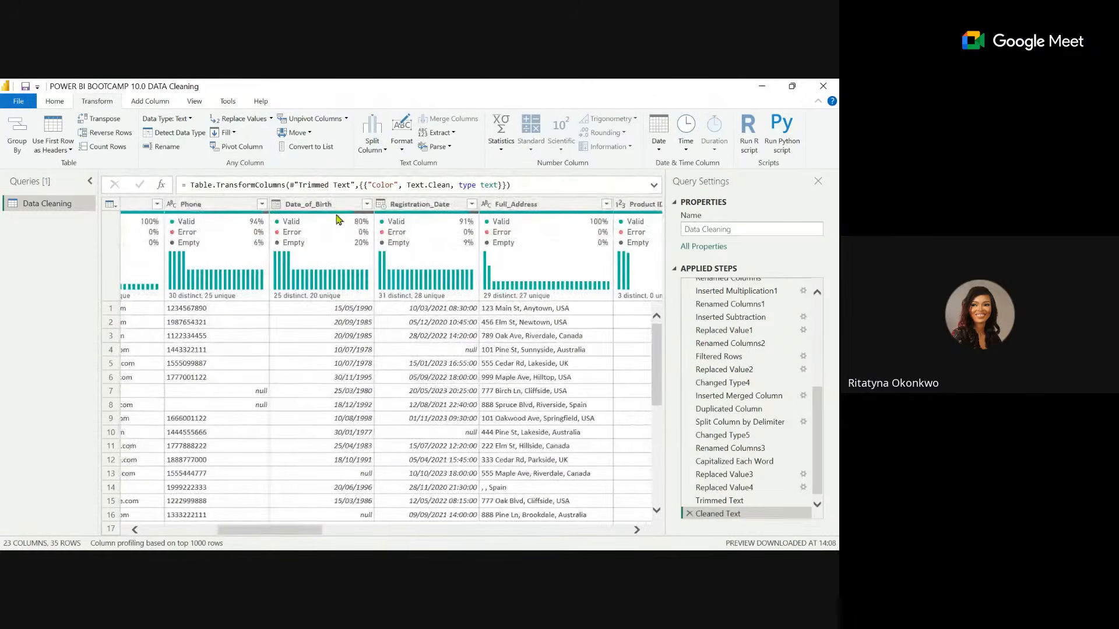
mouse_move(330, 248)
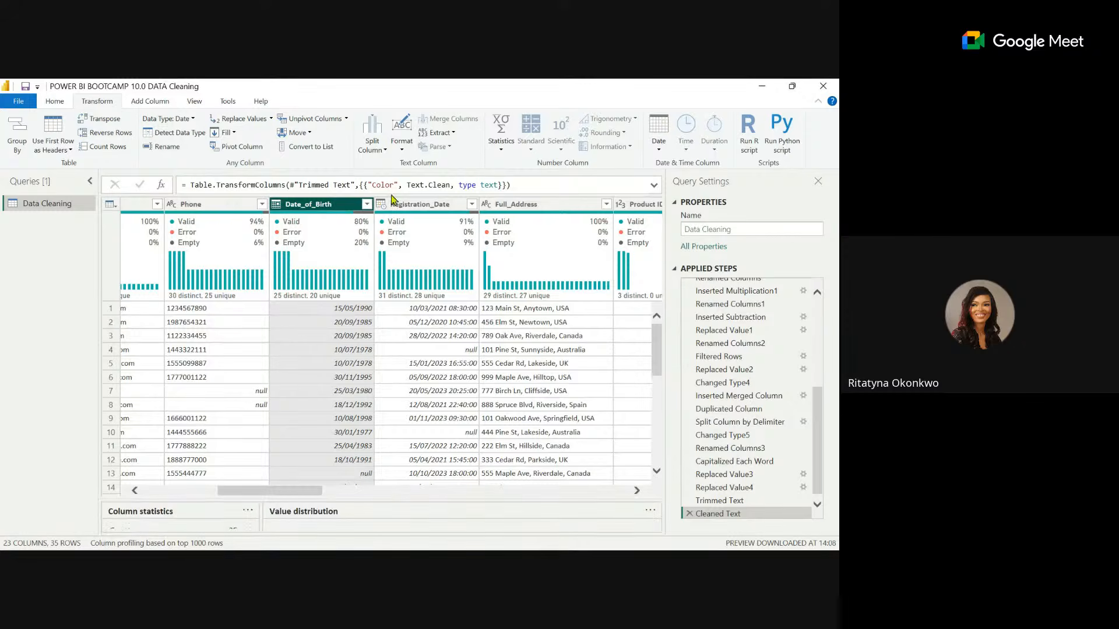
click(435, 215)
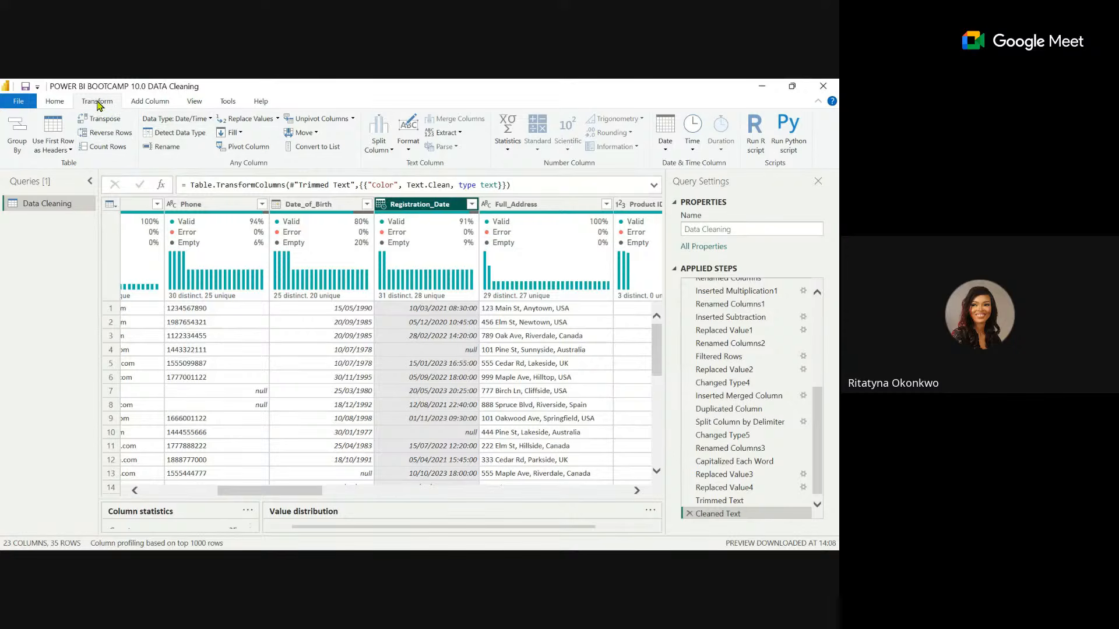
click(235, 134)
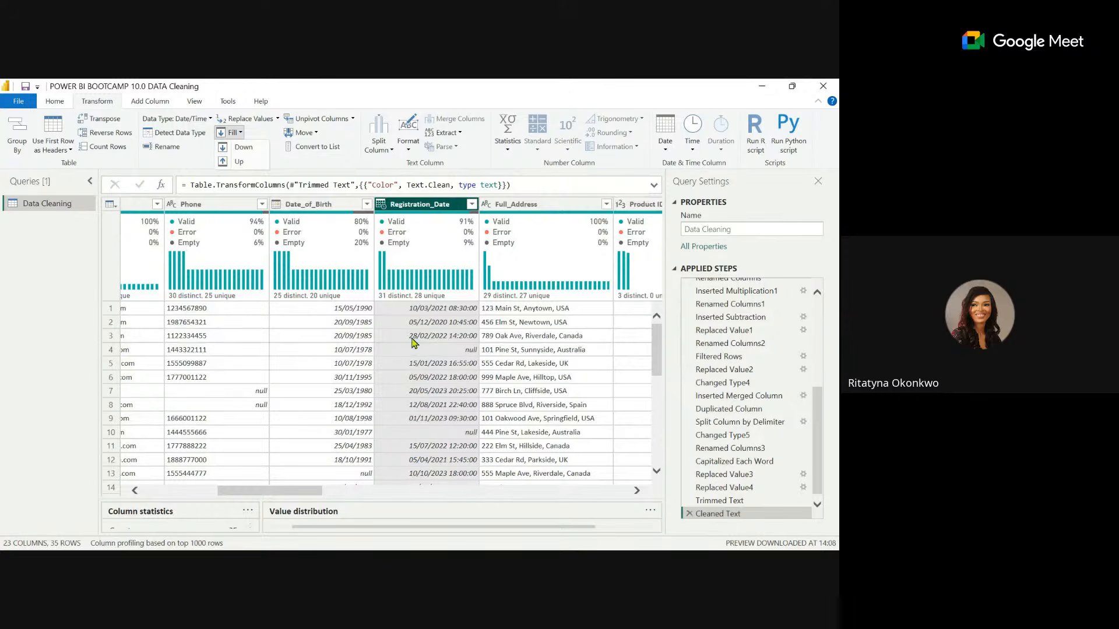
click(240, 147)
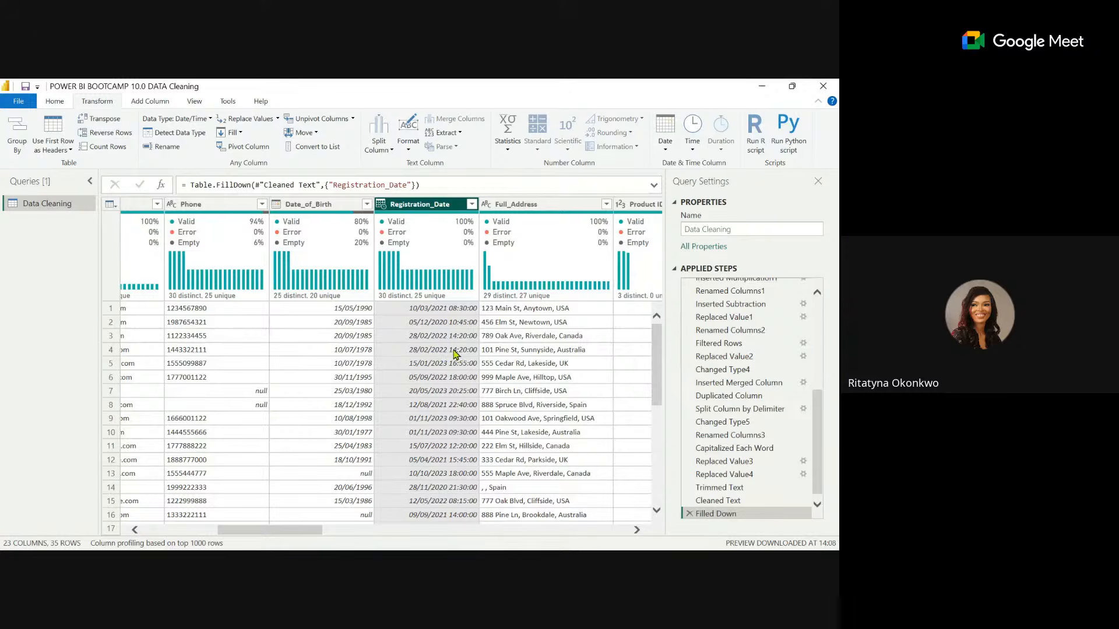
click(690, 514)
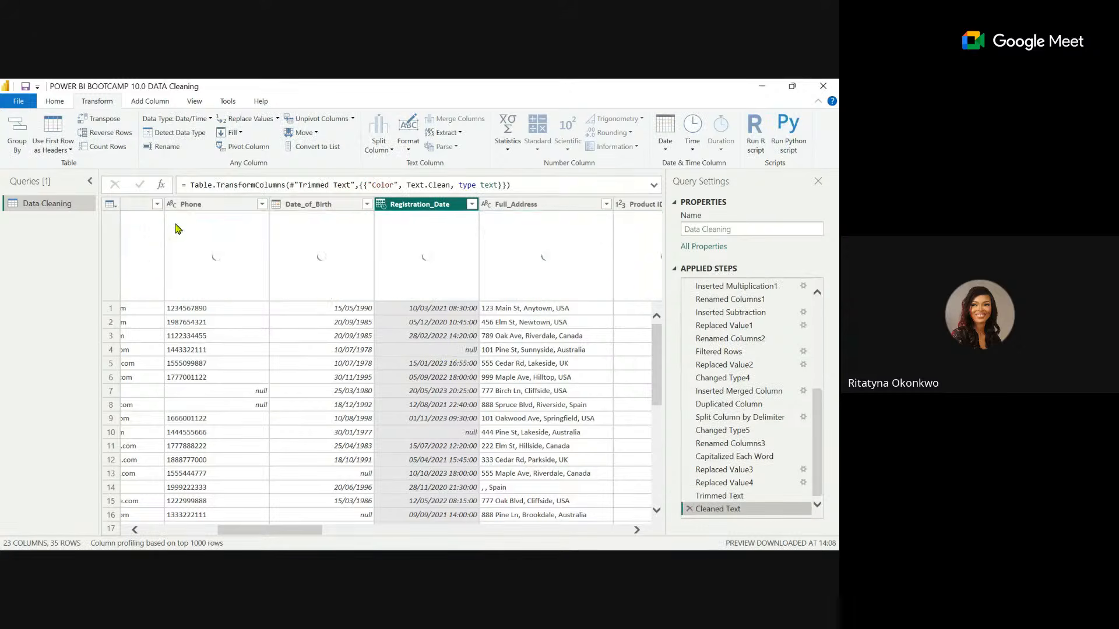
Fill the empty Registration_Date cells upward with the values from the rows below.
click(231, 133)
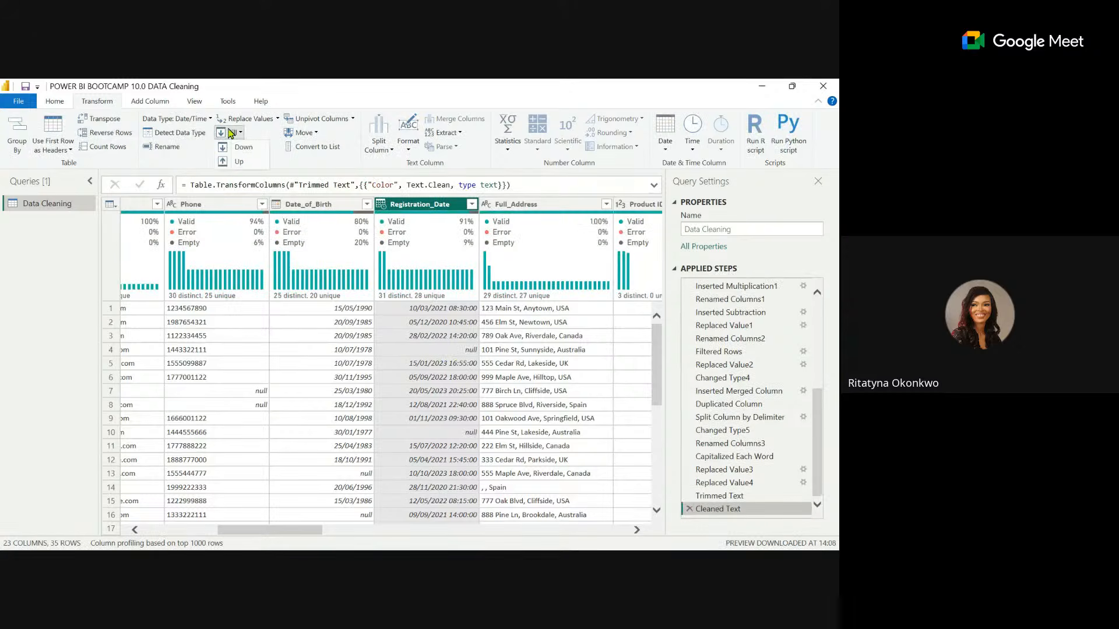
click(243, 163)
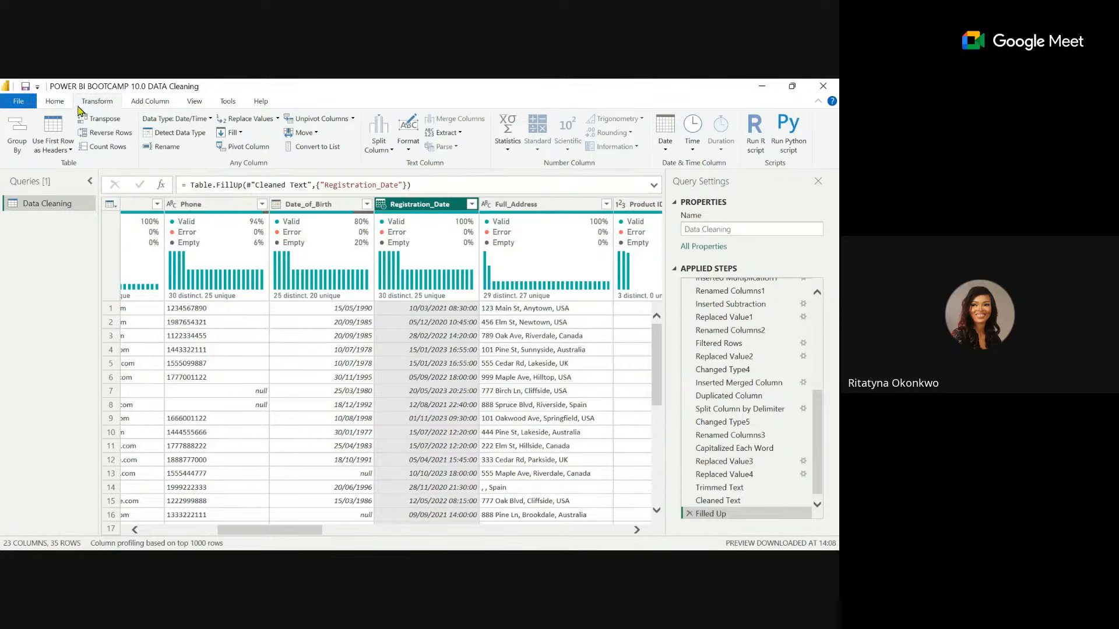
Import the Pivot_Unpivot Columns sheet from the Data Transformation Excel workbook as a new query.
click(56, 102)
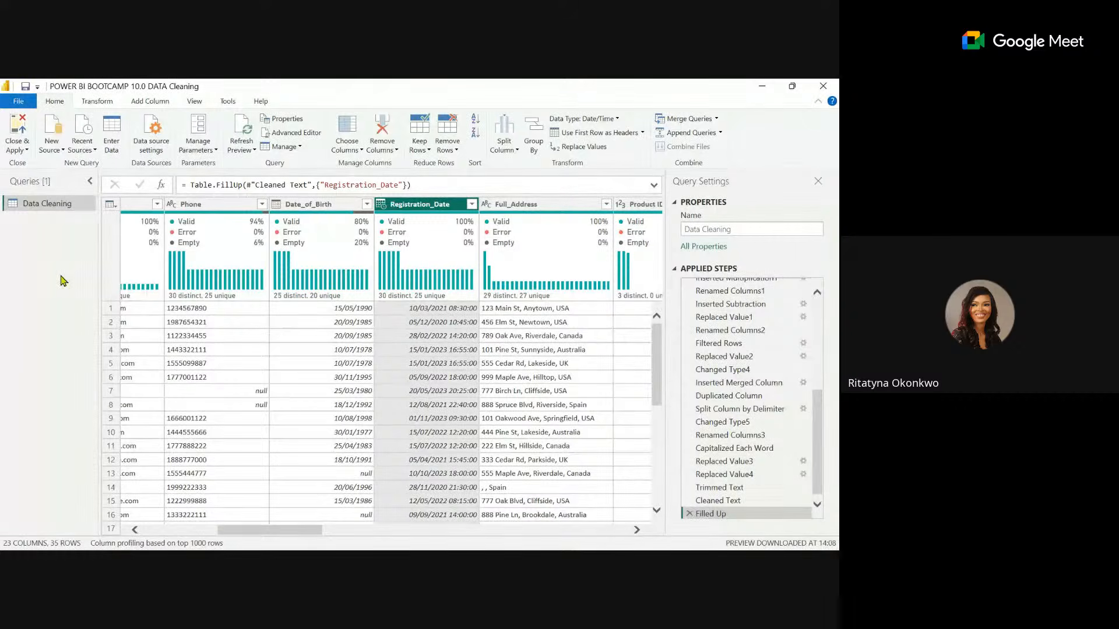
click(55, 151)
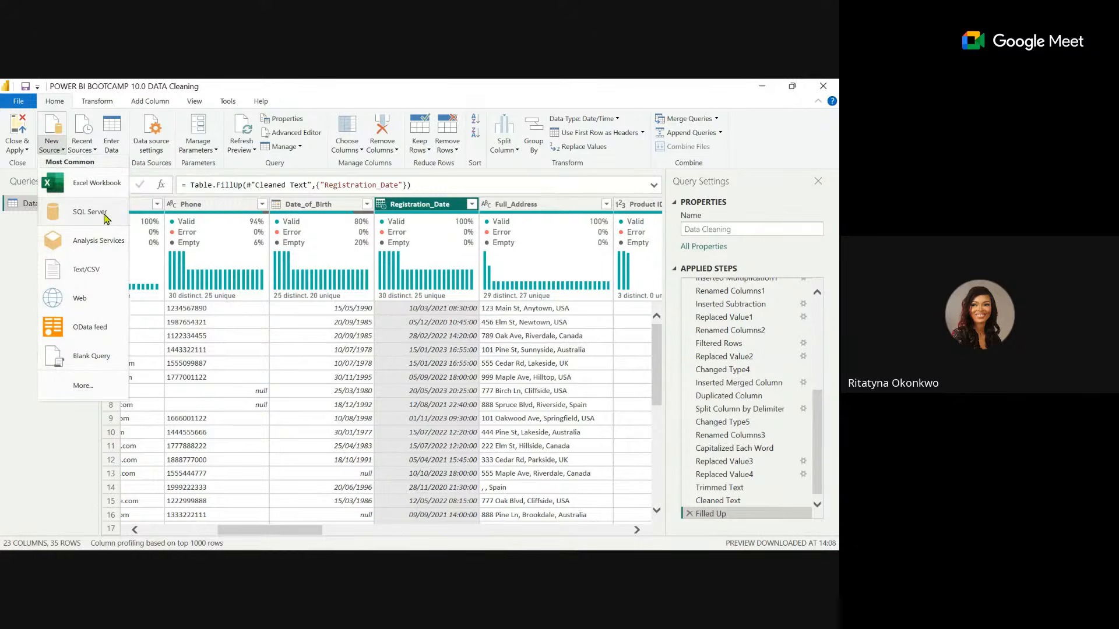
click(76, 387)
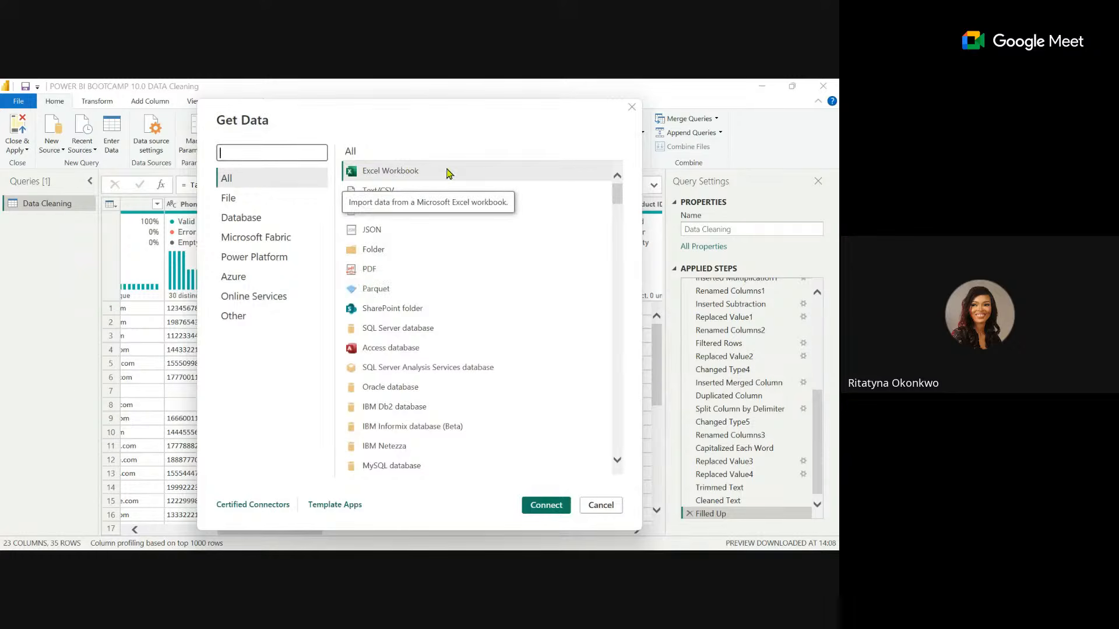
click(546, 507)
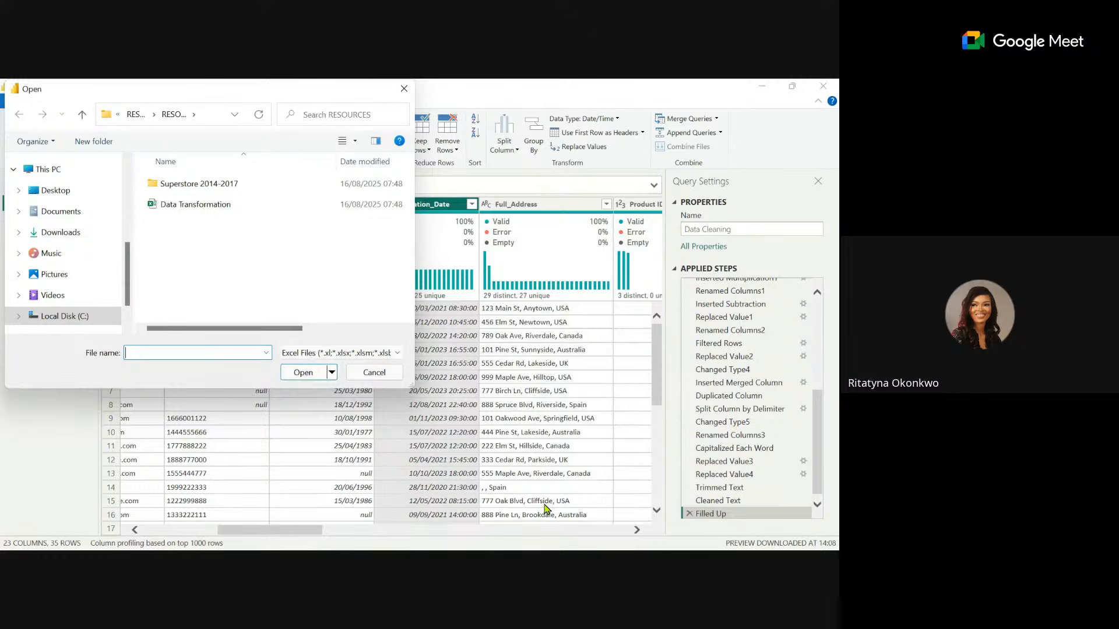
click(216, 210)
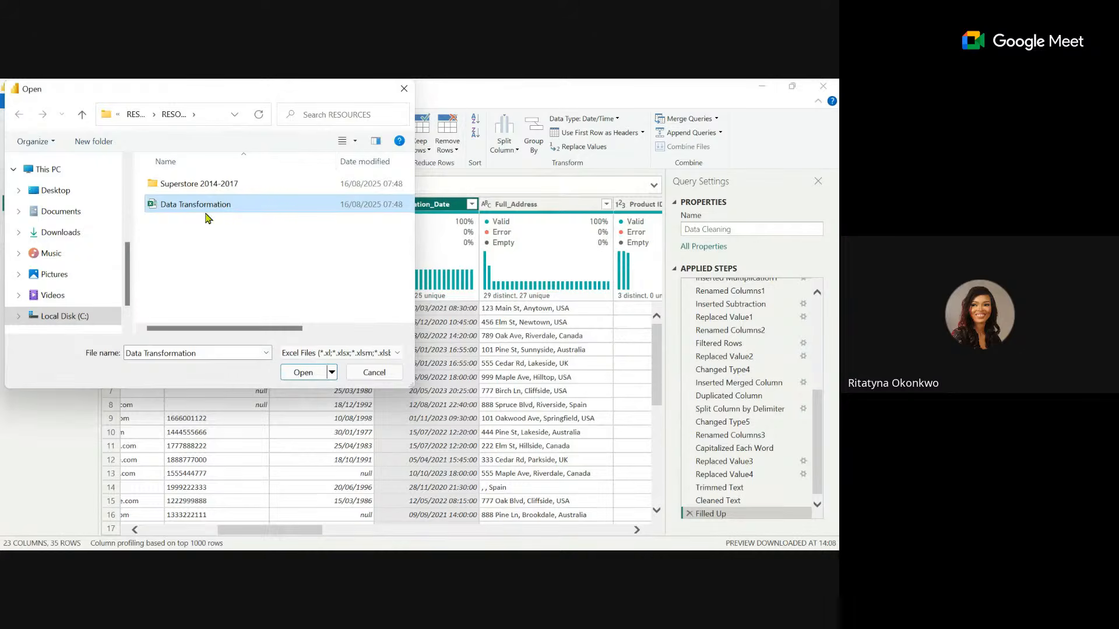
click(302, 373)
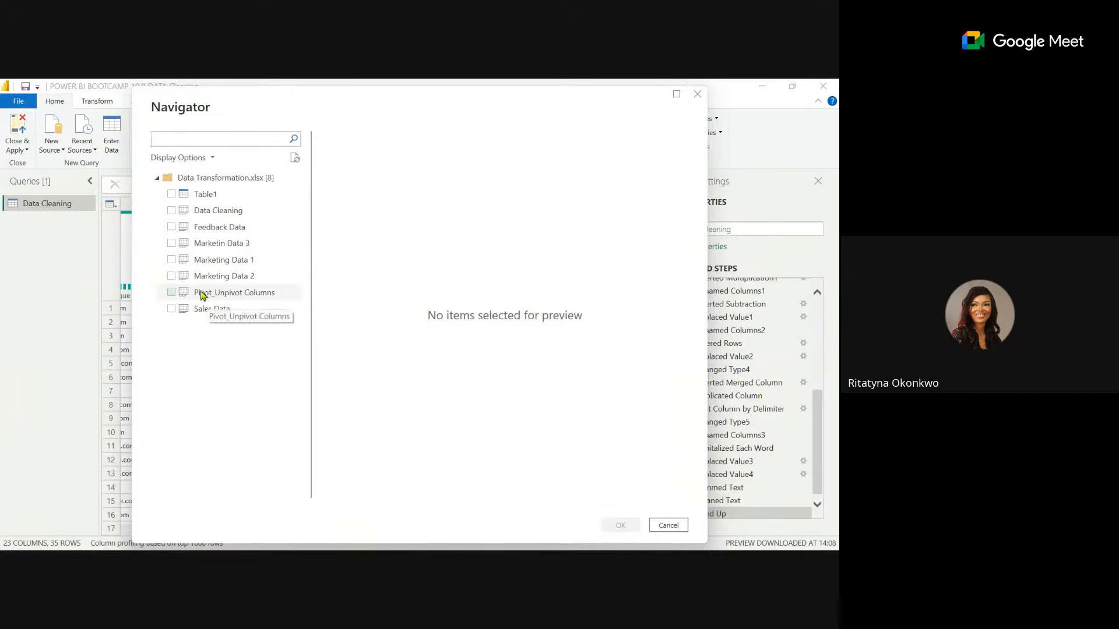
click(172, 293)
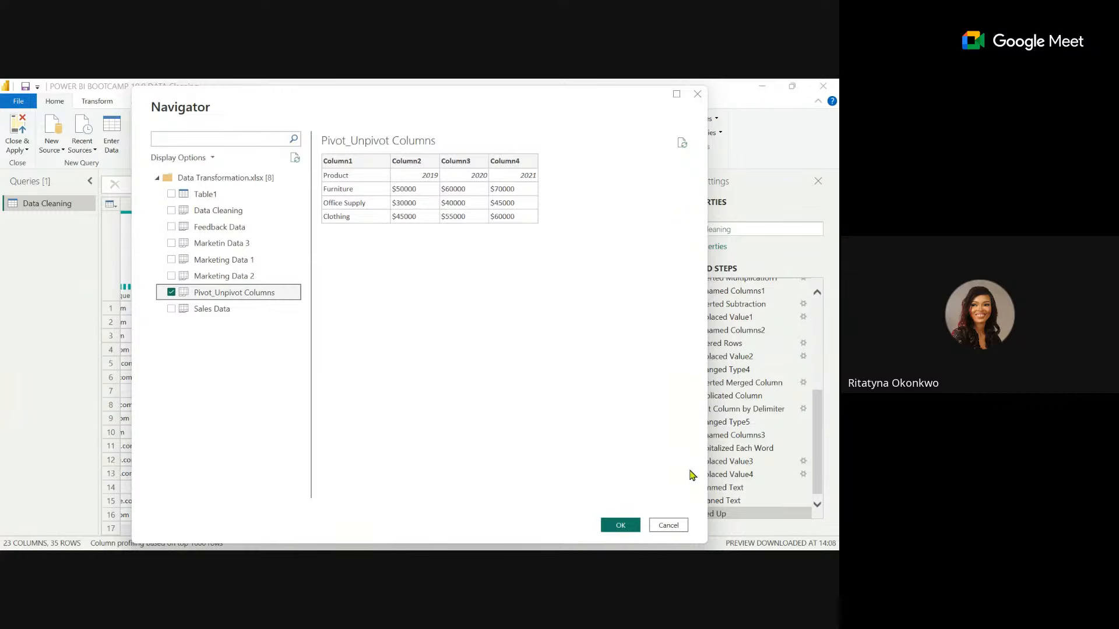
click(622, 525)
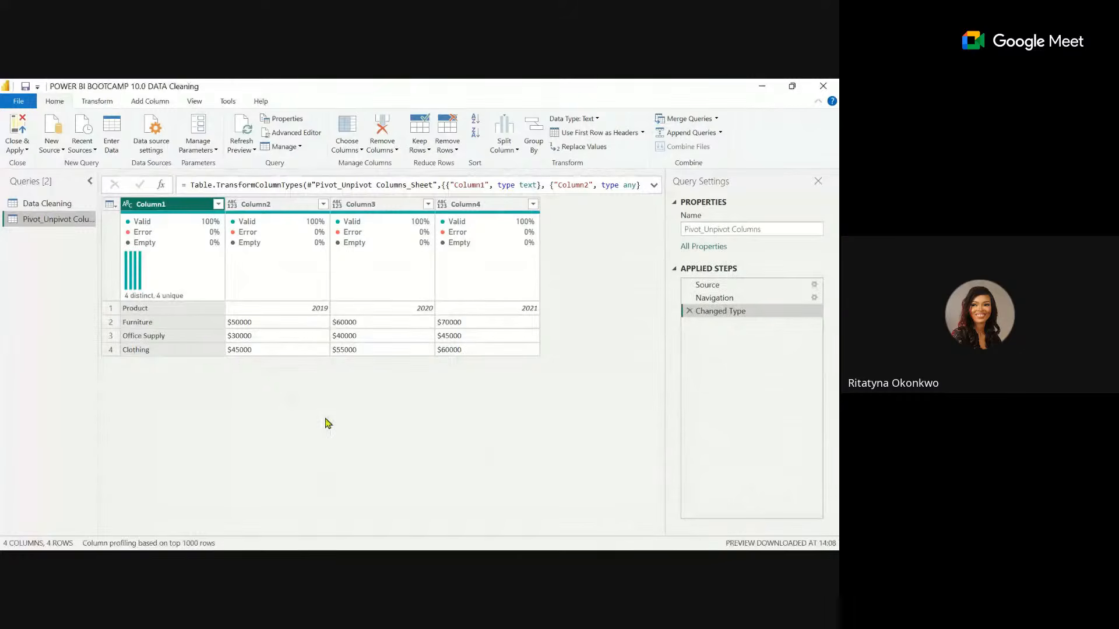
Promote the first row of the Pivot_Unpivot Columns query to column headers.
click(98, 101)
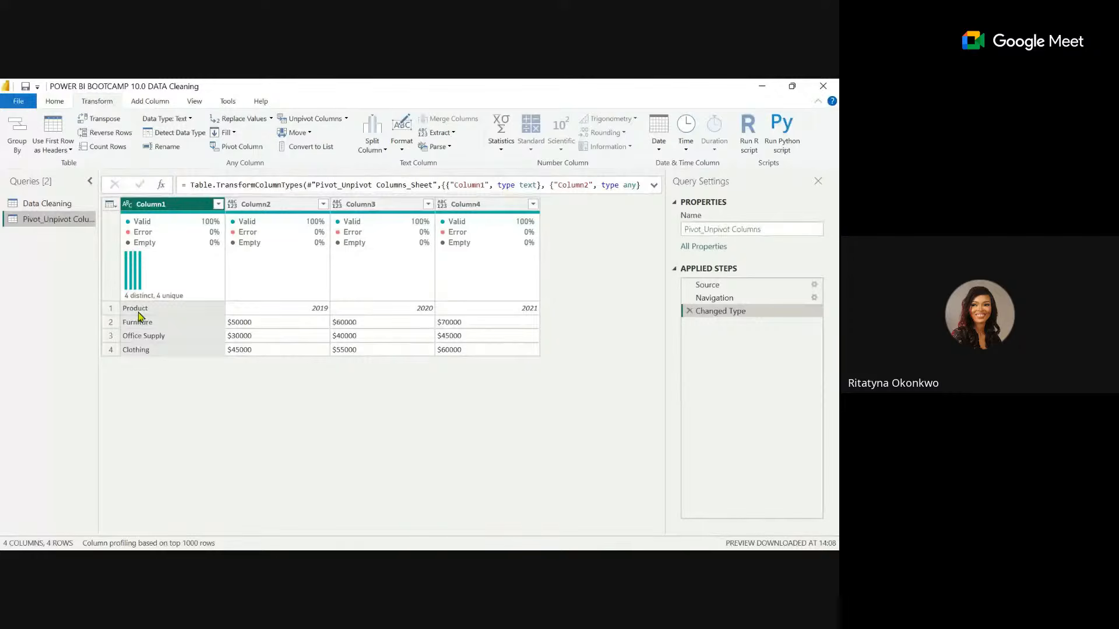
click(54, 103)
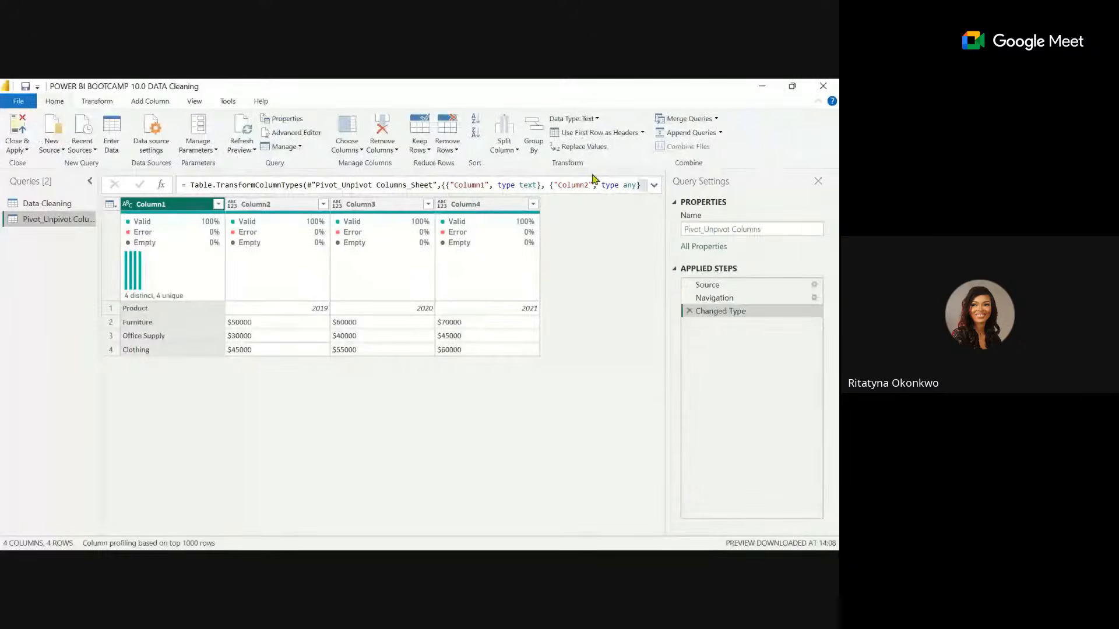
click(589, 135)
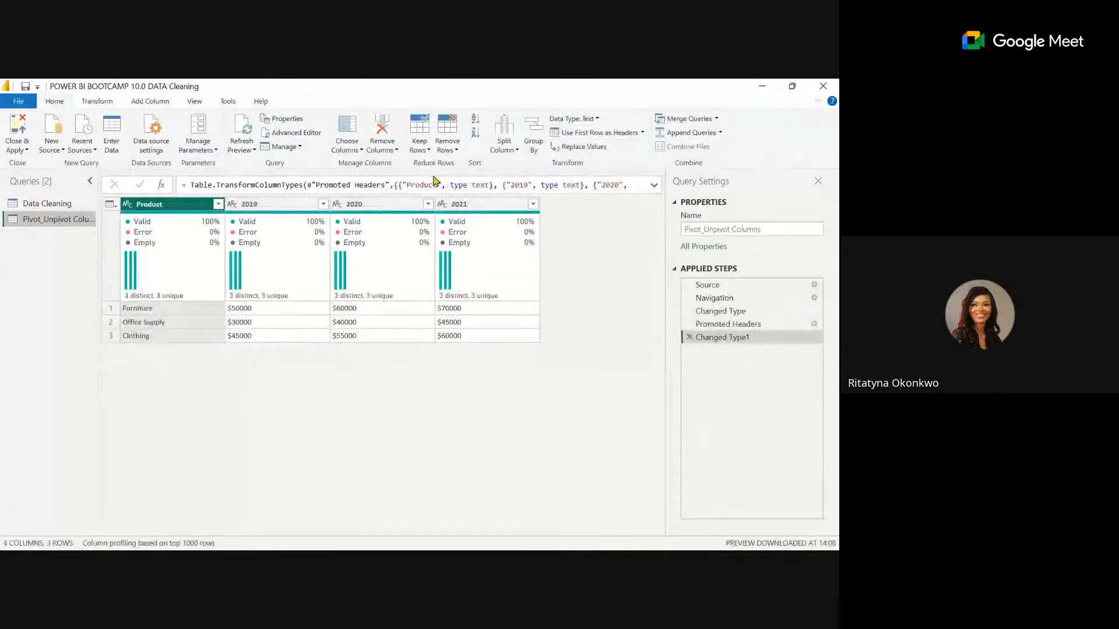
Remove the $ sign from the 2019, 2020 and 2021 columns by replacing it with an empty value.
mouse_move(377, 252)
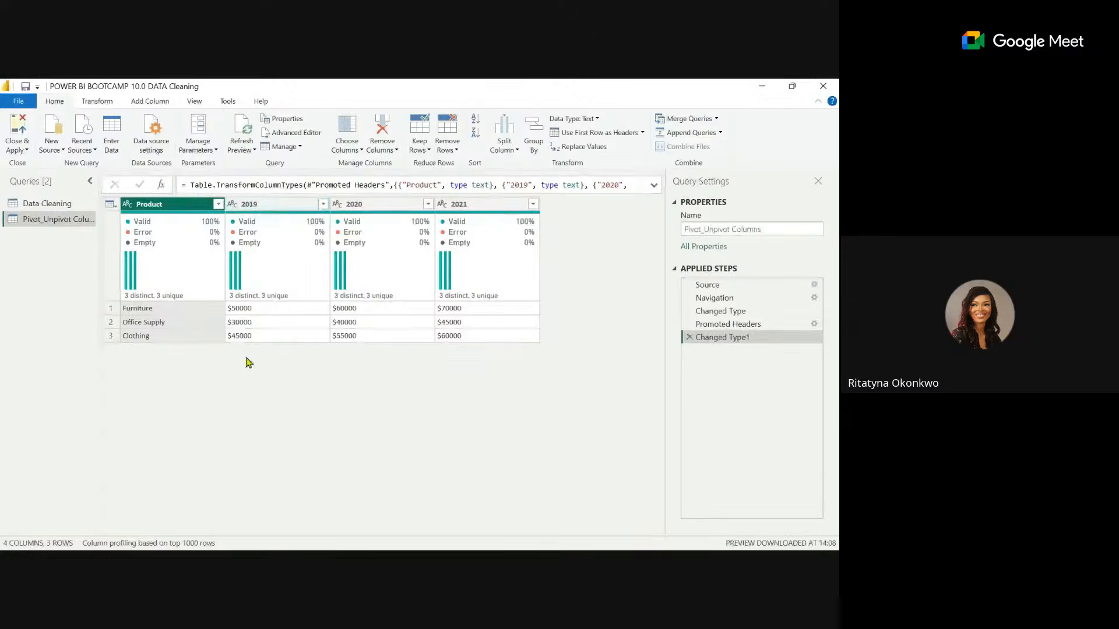
click(256, 205)
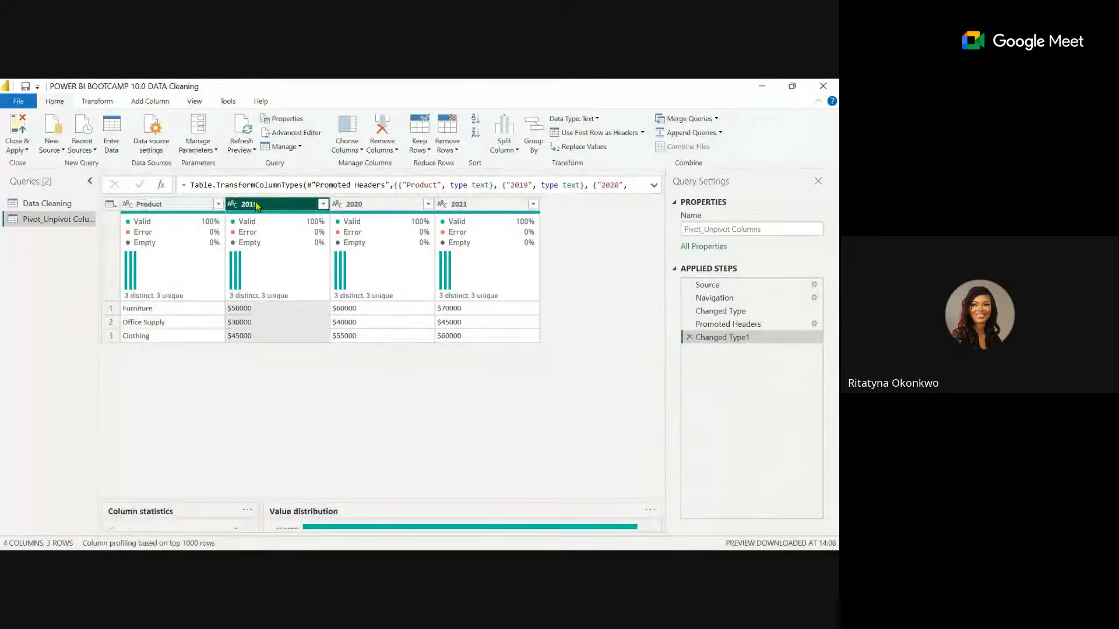
ctrl+click(361, 207)
ctrl+click(479, 207)
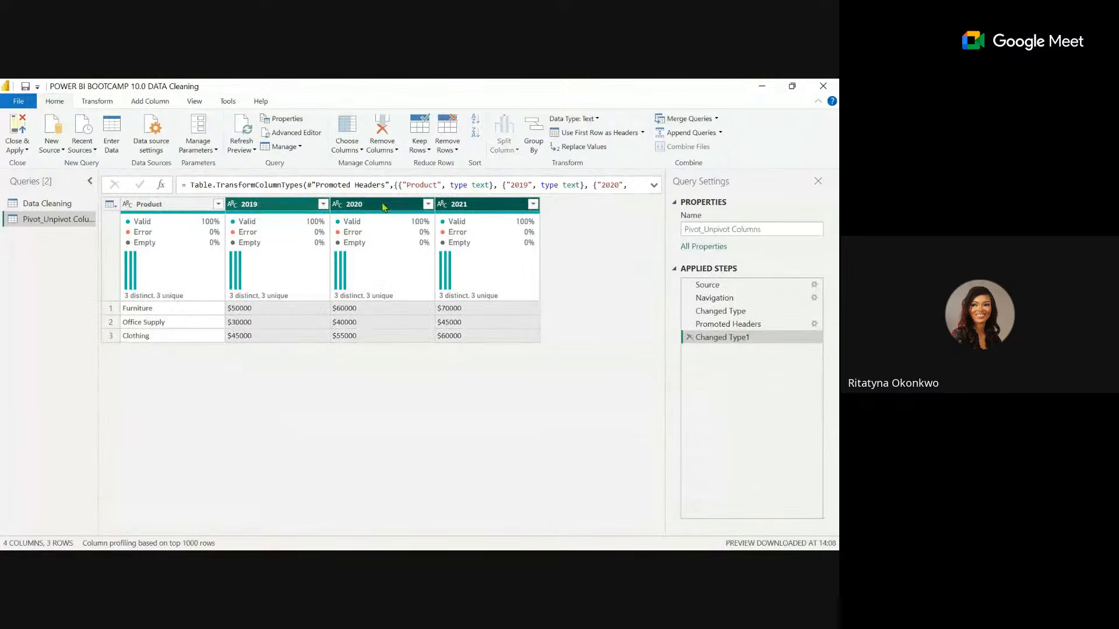
click(280, 229)
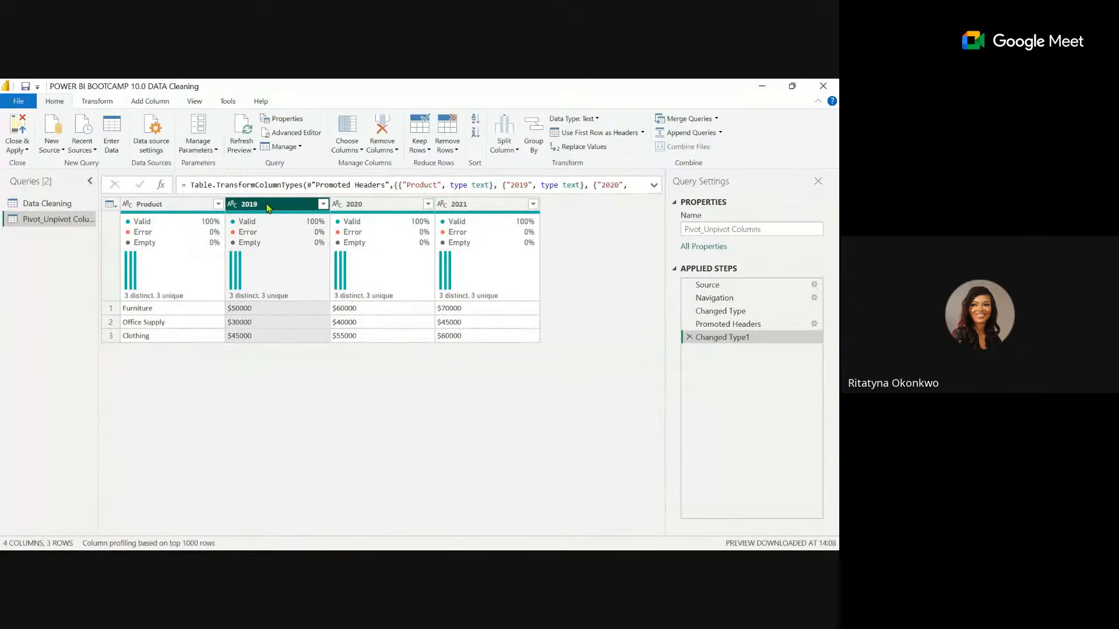
ctrl+click(358, 209)
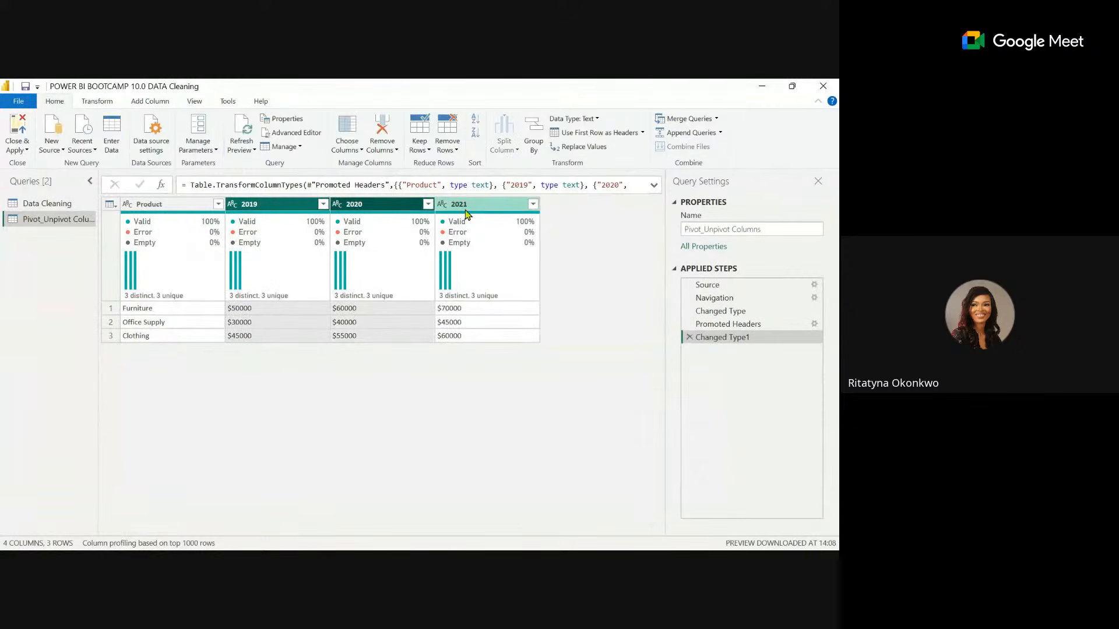
ctrl+click(466, 216)
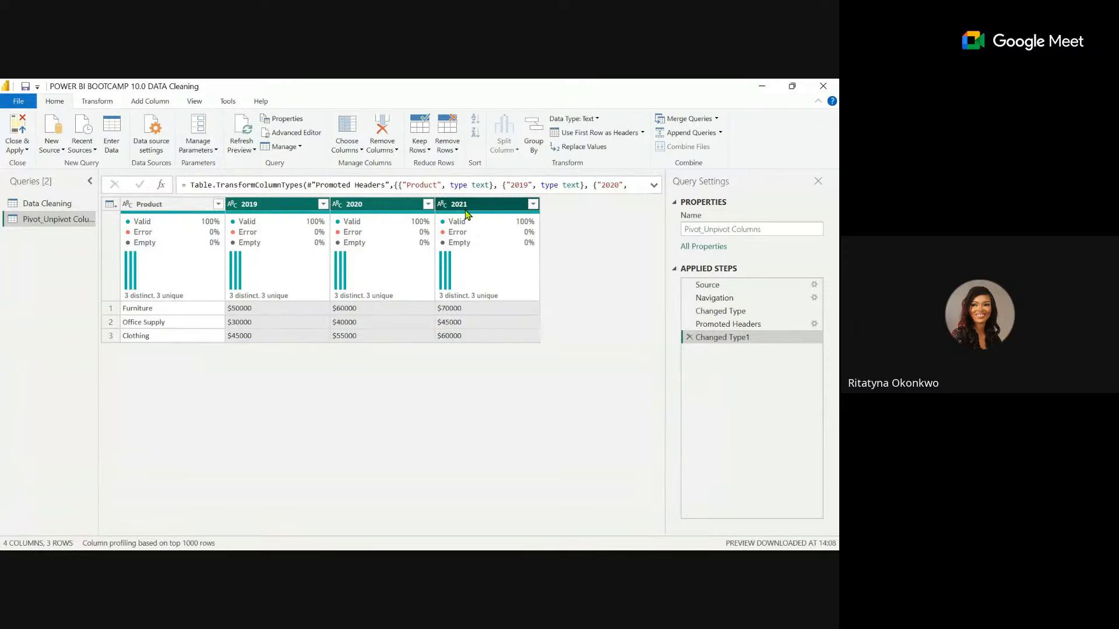
click(574, 148)
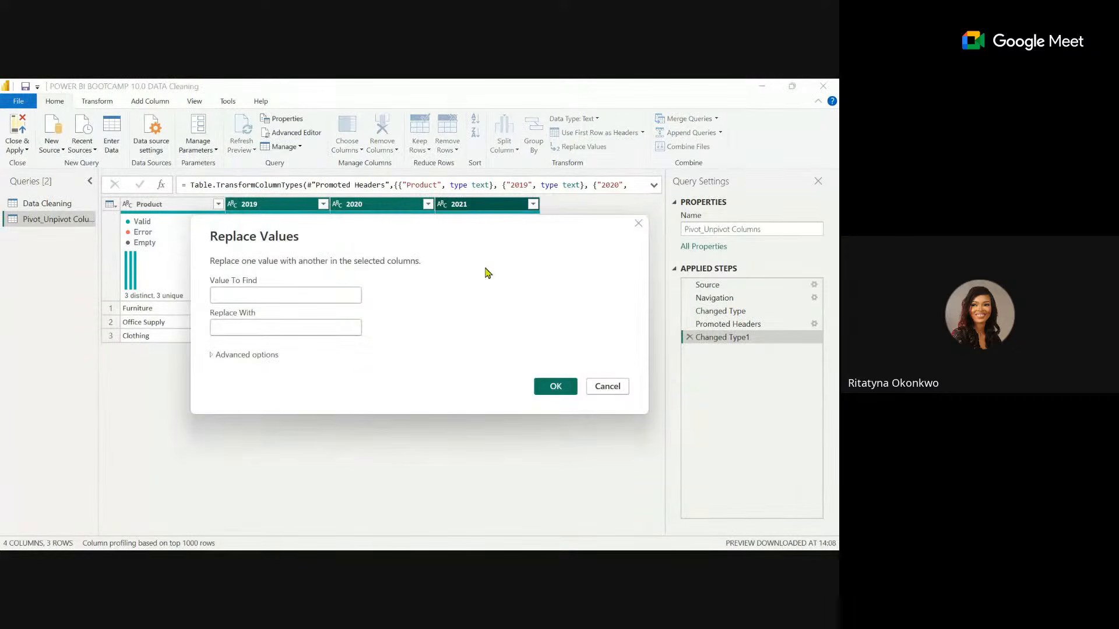
click(260, 296)
text($)
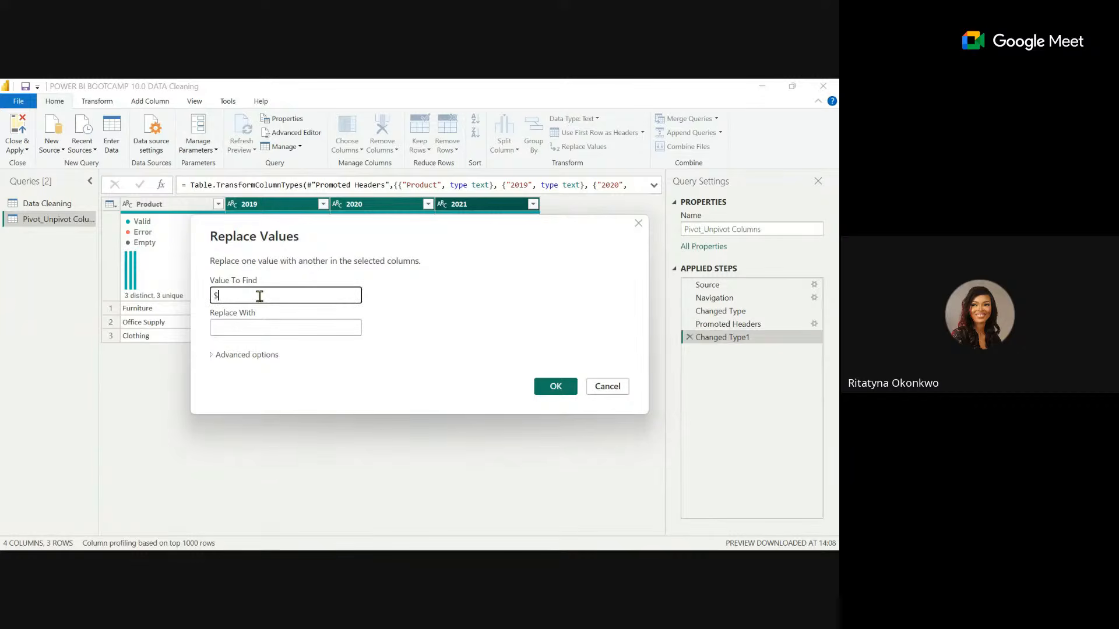
click(557, 387)
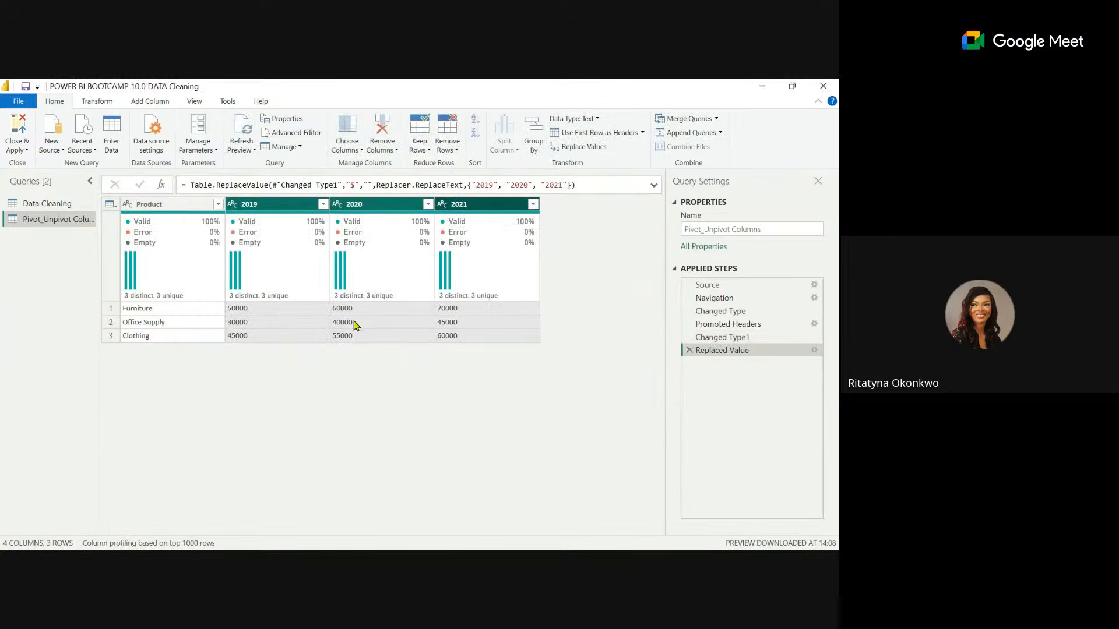
Change the data type of the 2019, 2020 and 2021 columns to Whole Number, replacing the current type conversion for 2019.
click(231, 205)
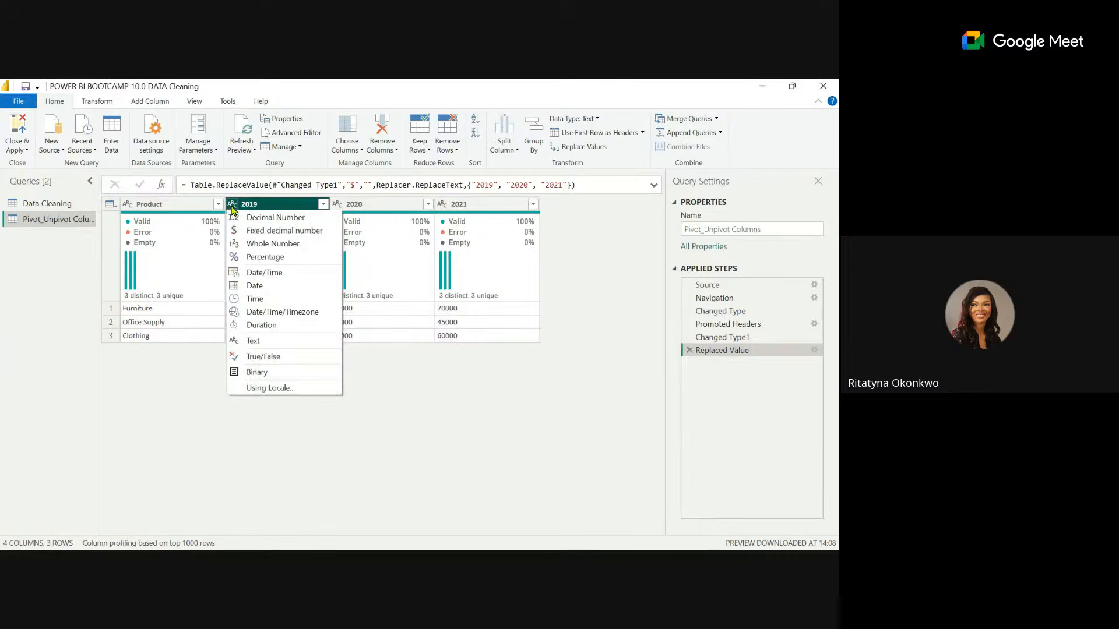
click(271, 220)
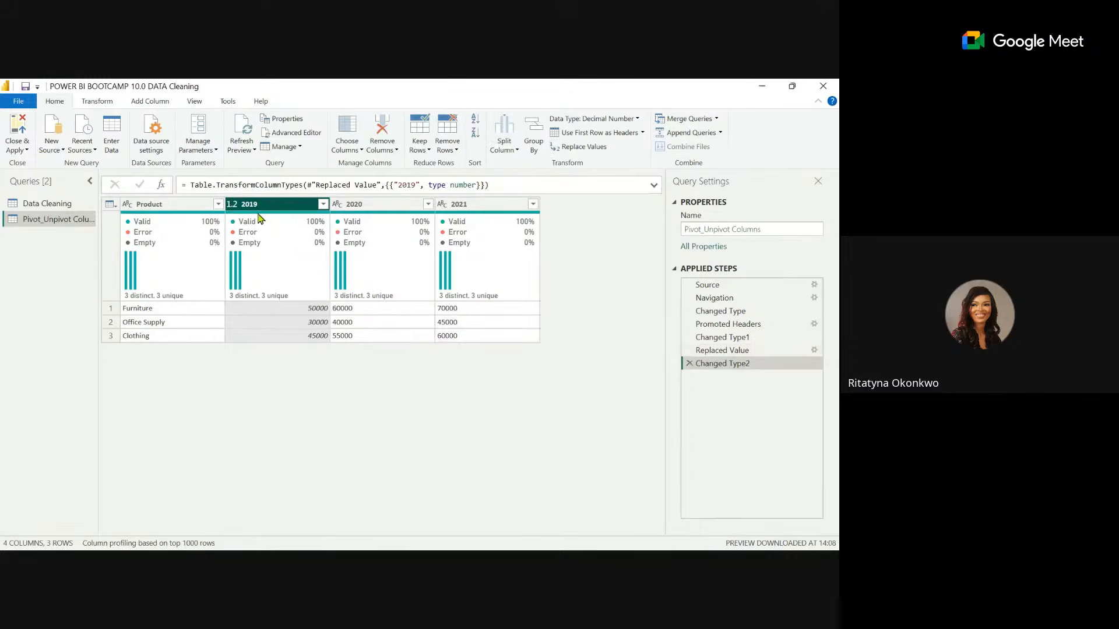
click(233, 204)
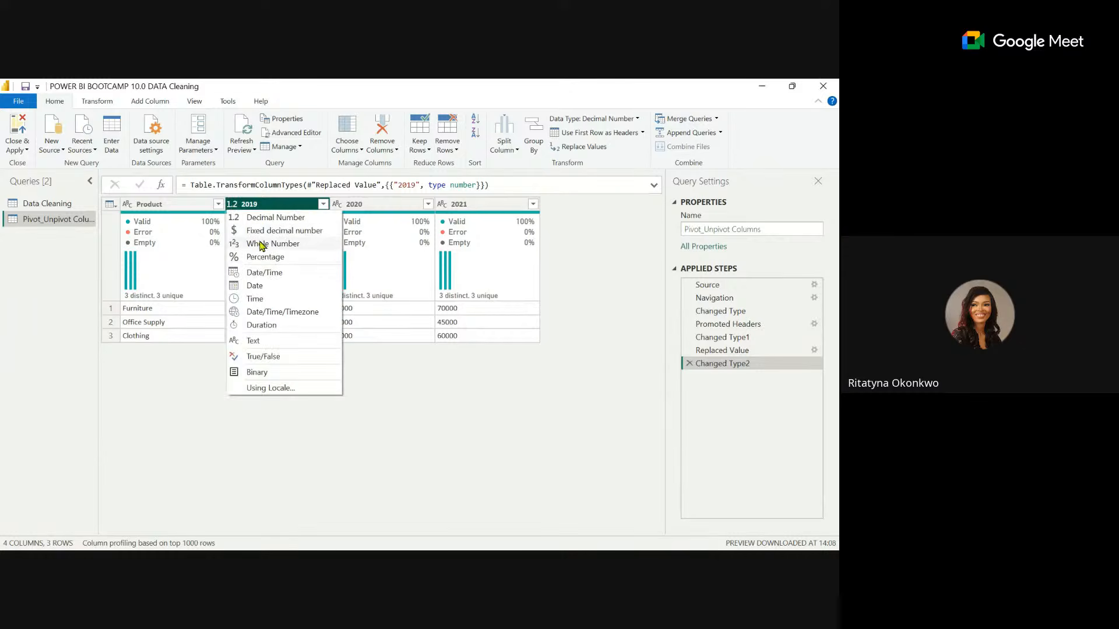
click(261, 245)
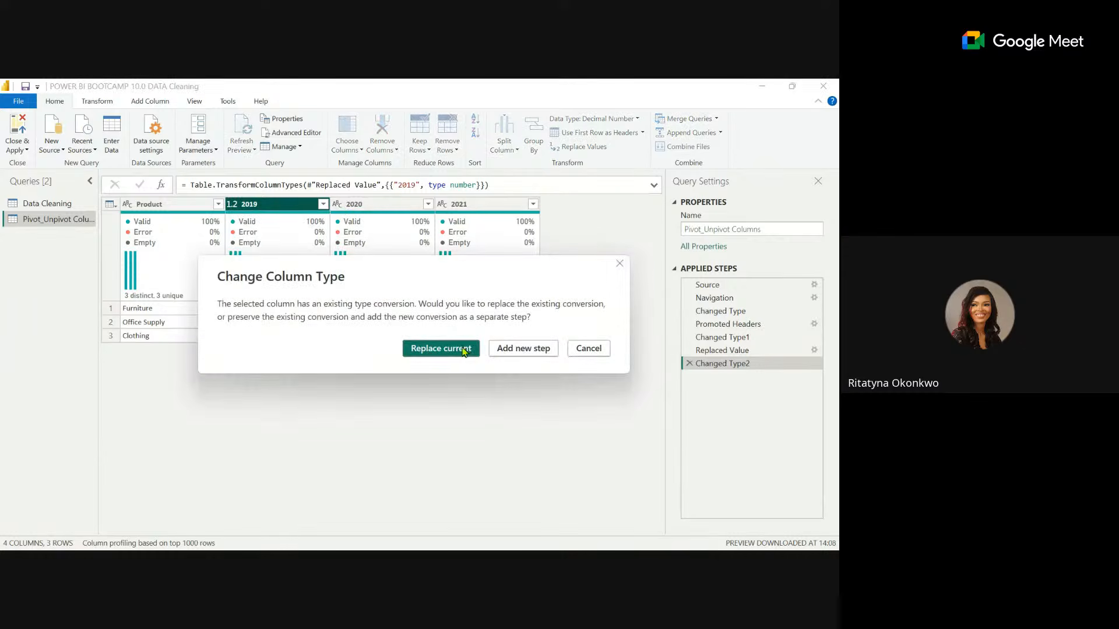
click(469, 352)
click(342, 208)
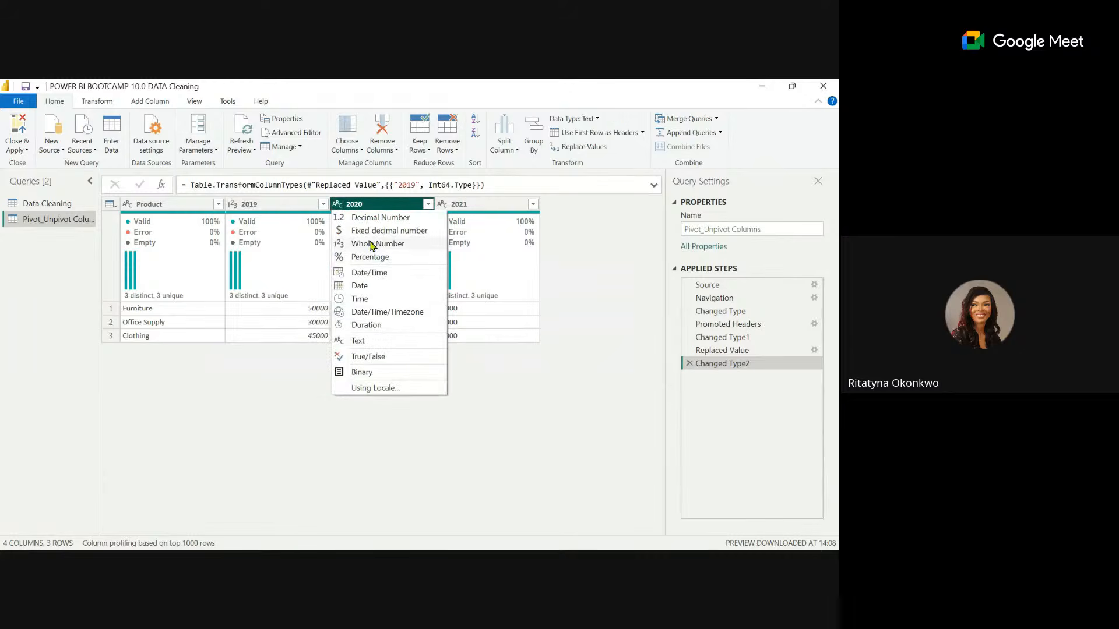
click(378, 244)
click(447, 207)
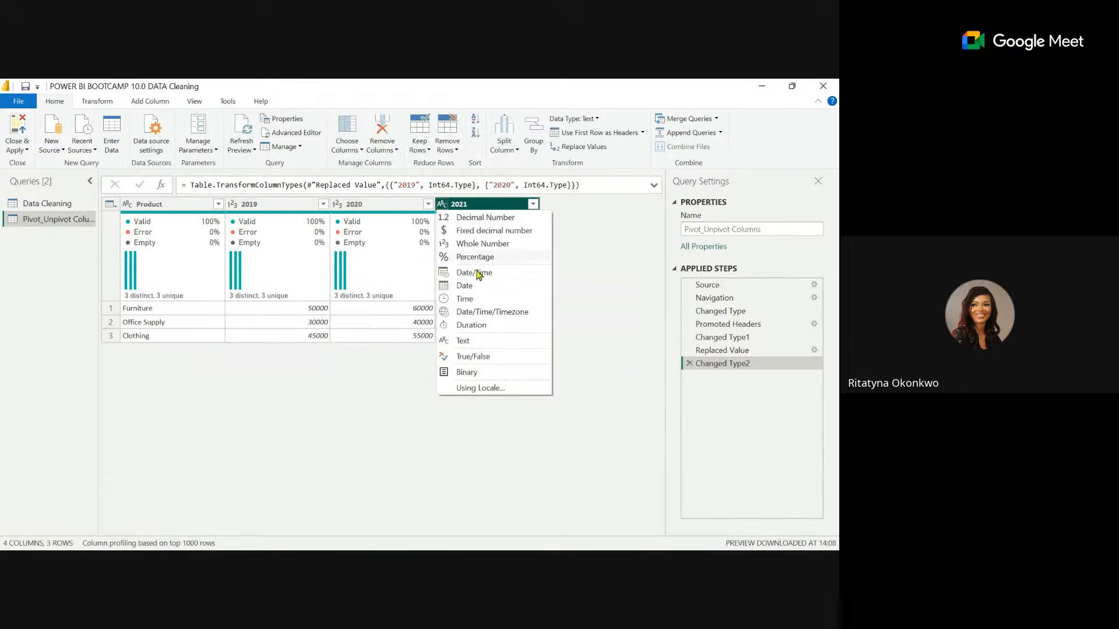
click(460, 245)
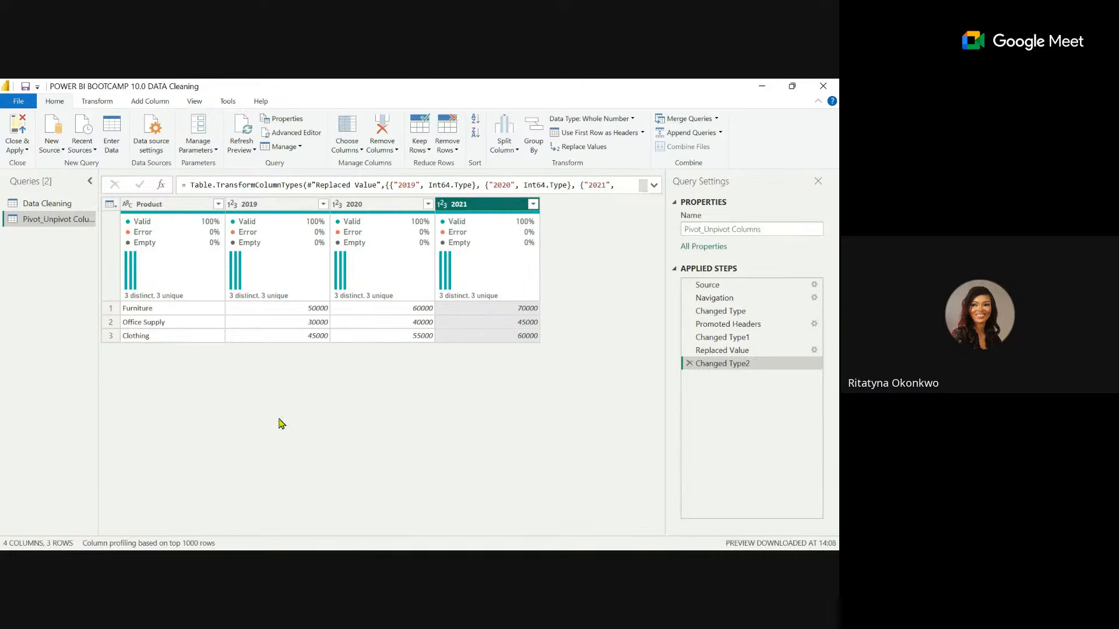
ctrl+click(263, 205)
ctrl+click(378, 208)
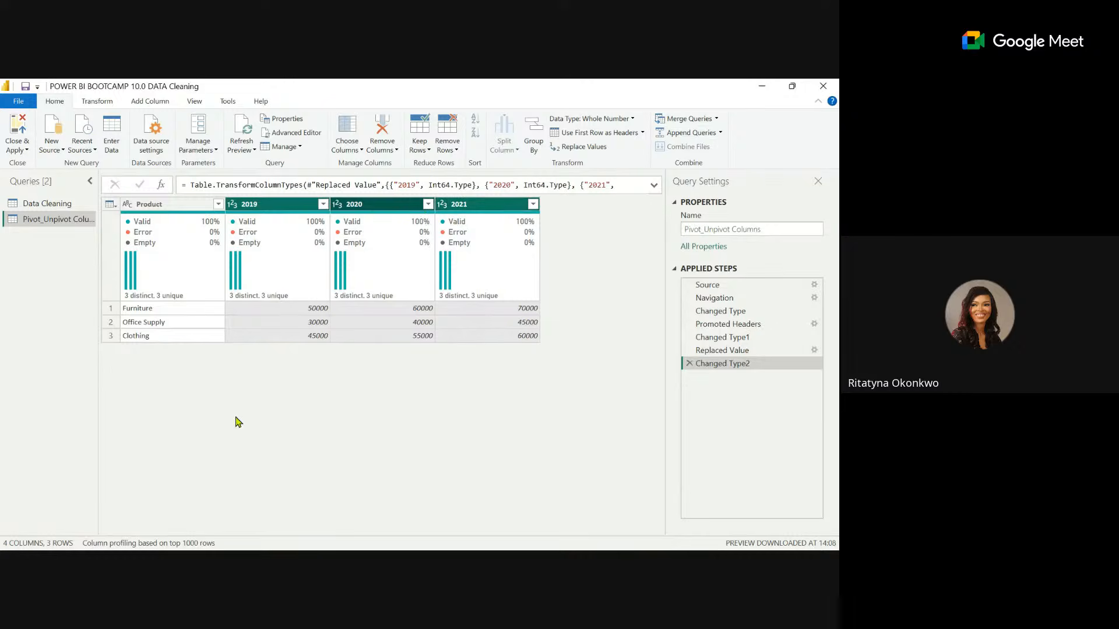
click(103, 103)
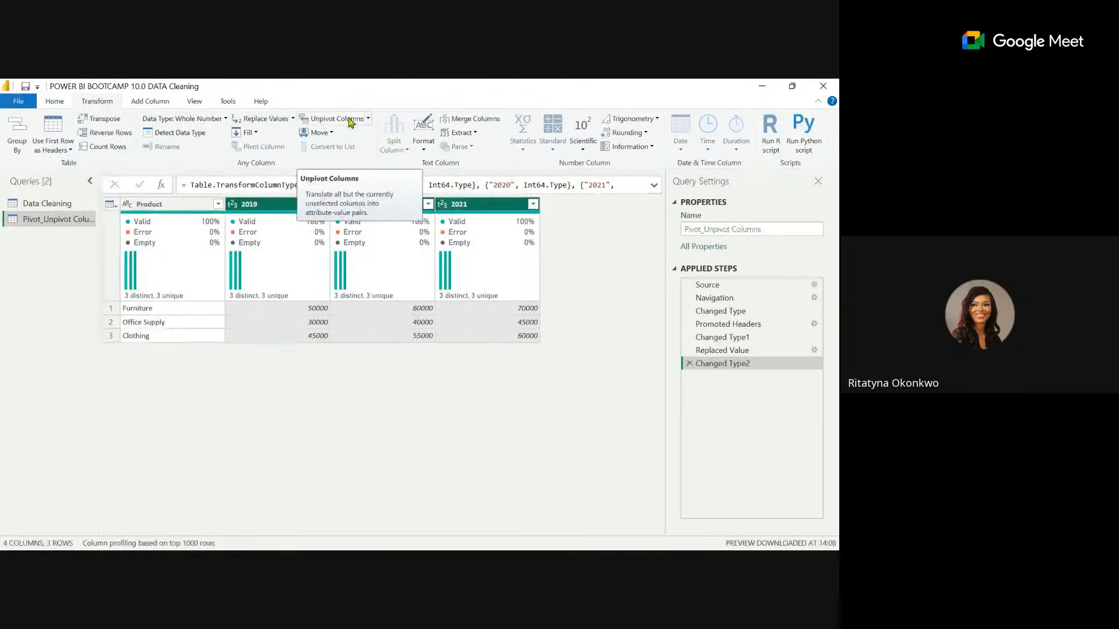
click(368, 120)
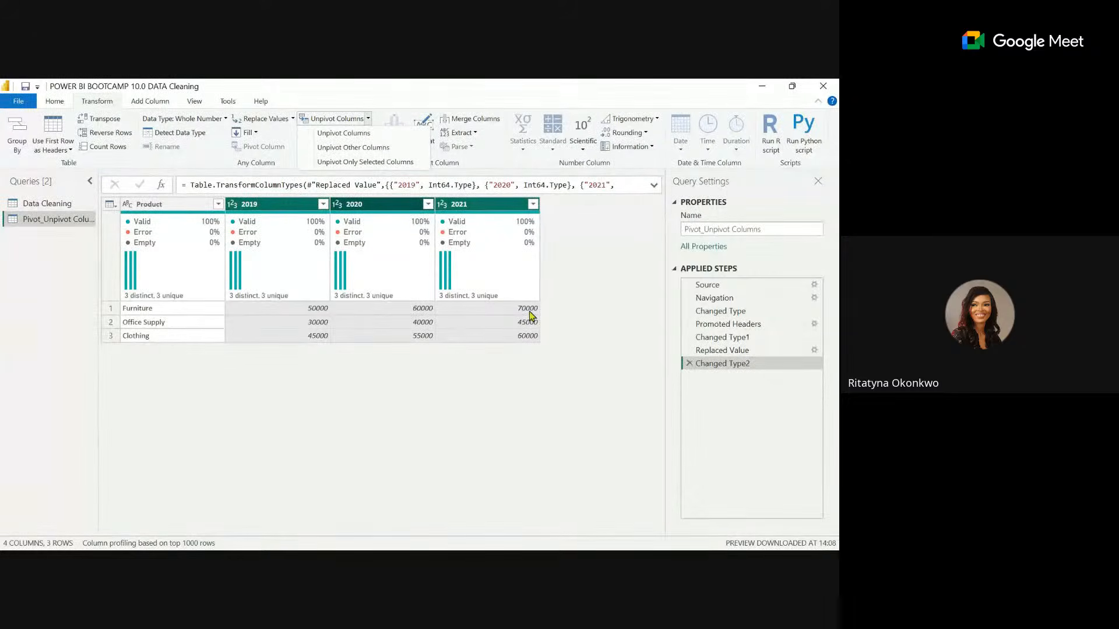
click(349, 399)
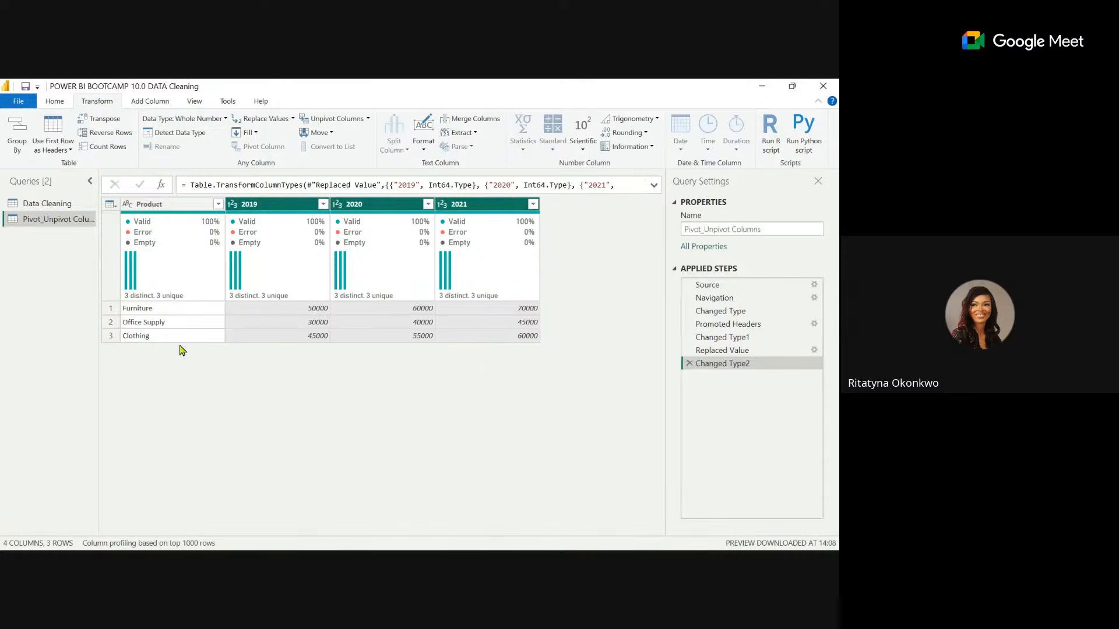
Unpivot all columns other than Product and rename the resulting Attribute column to Year.
click(180, 207)
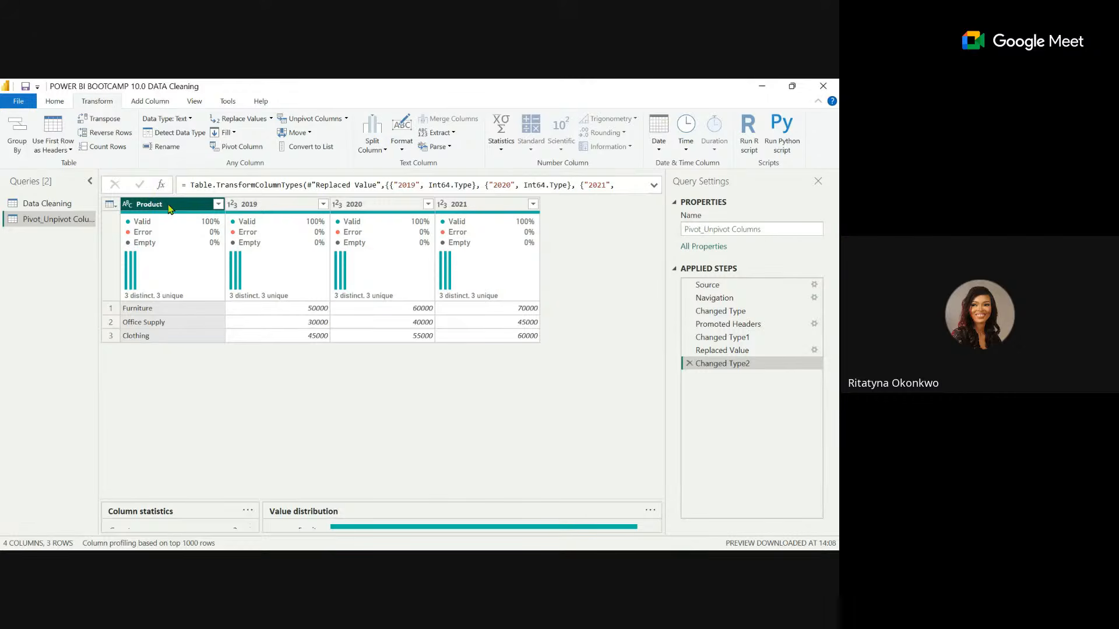
click(346, 120)
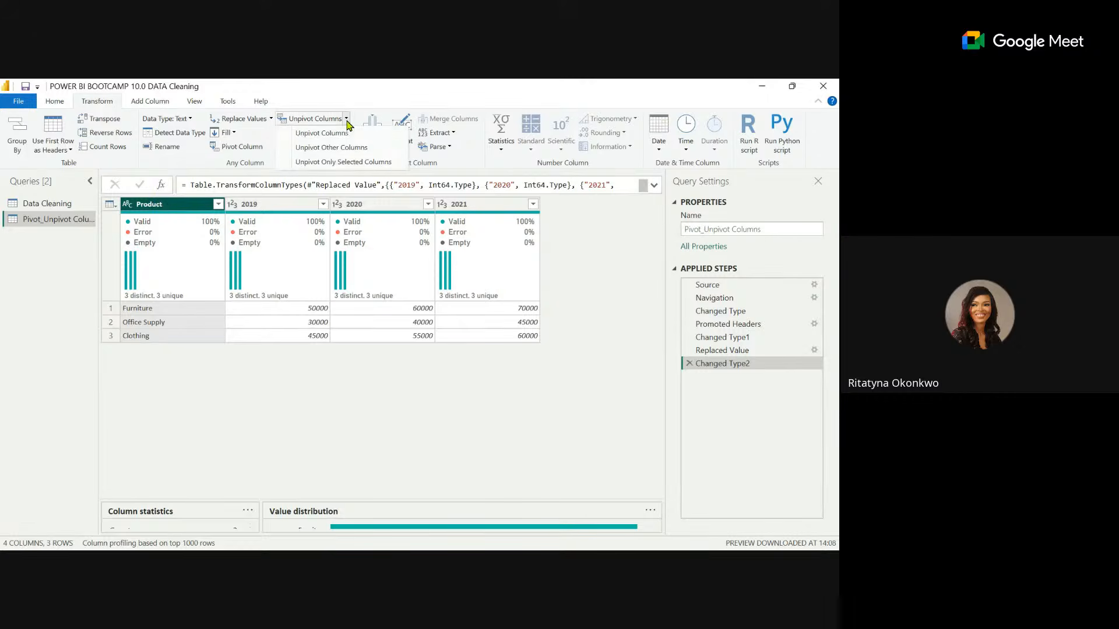
click(361, 149)
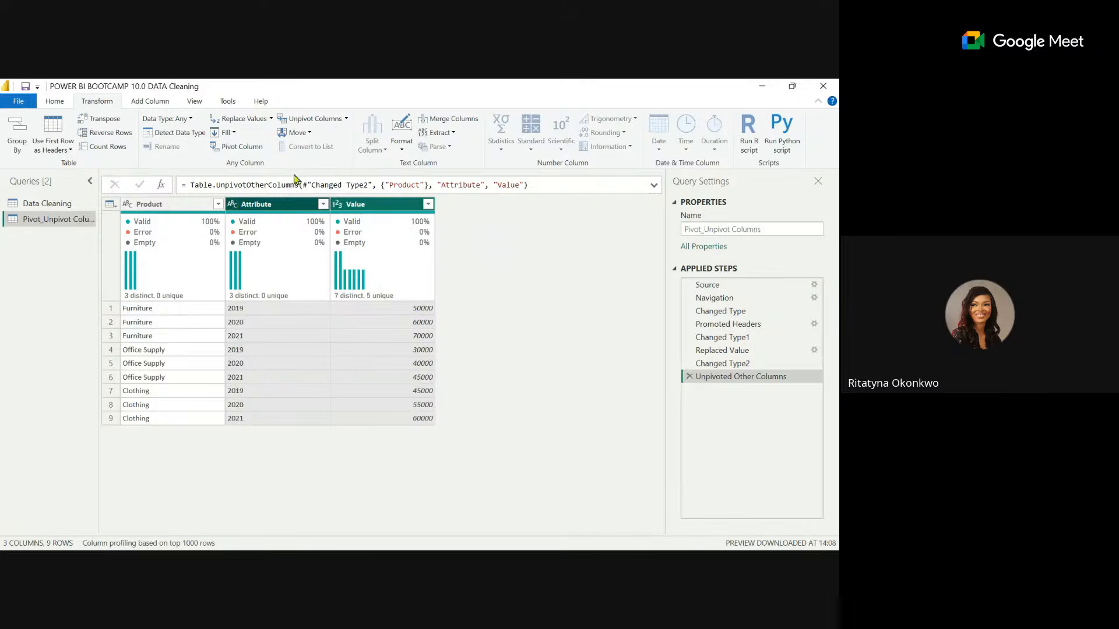
double_click(271, 205)
text(Year)
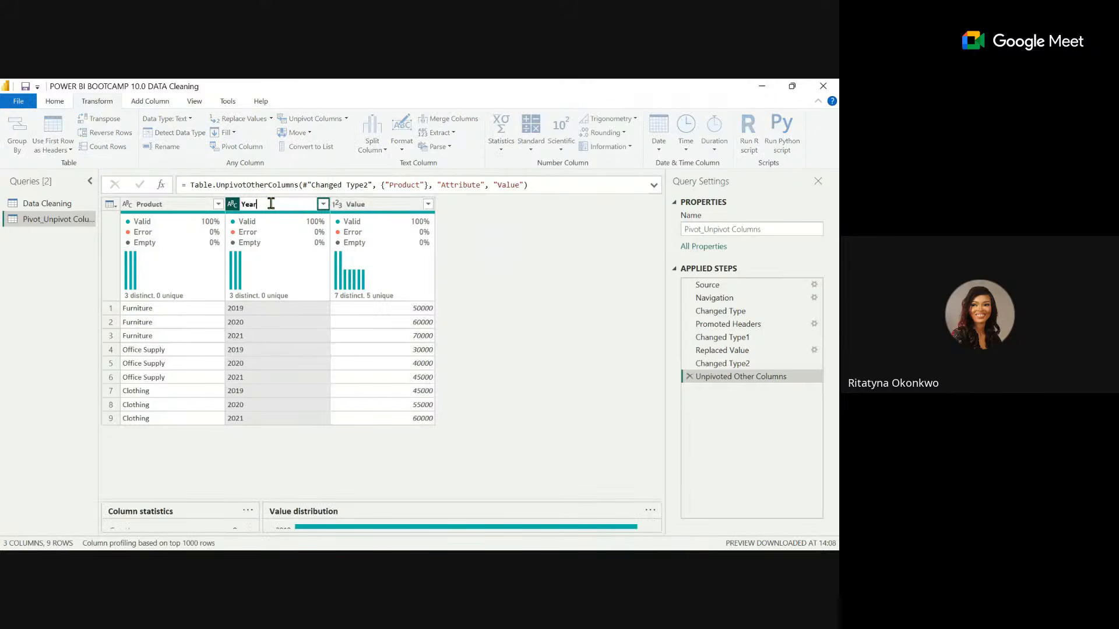
key(Return)
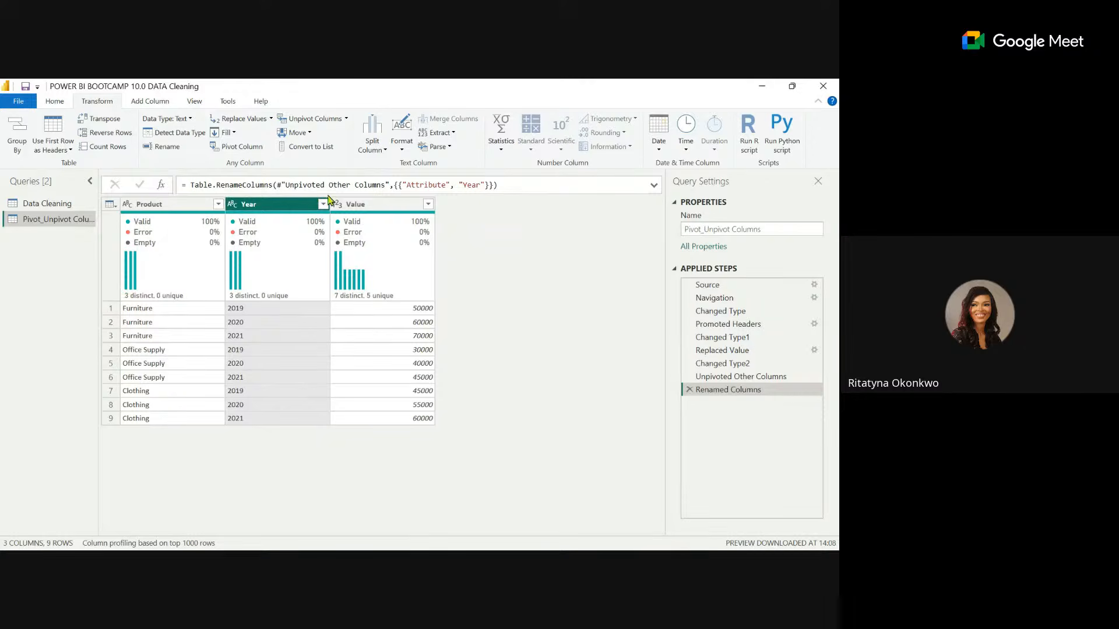
Pivot the Year column into separate year columns, using Value as the values column.
ctrl+click(380, 208)
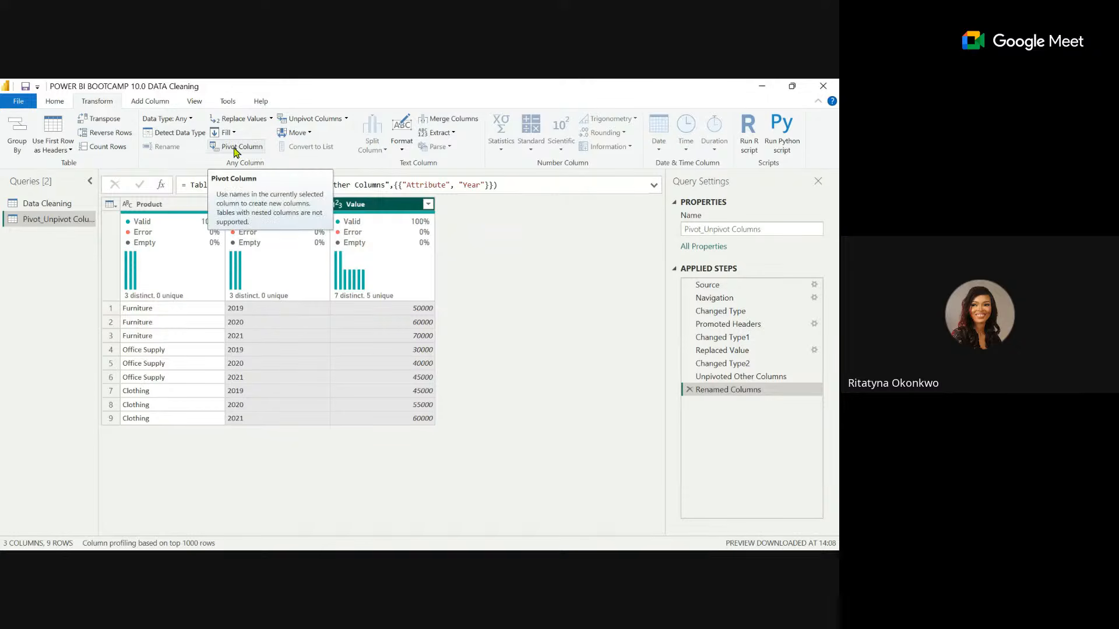
click(236, 149)
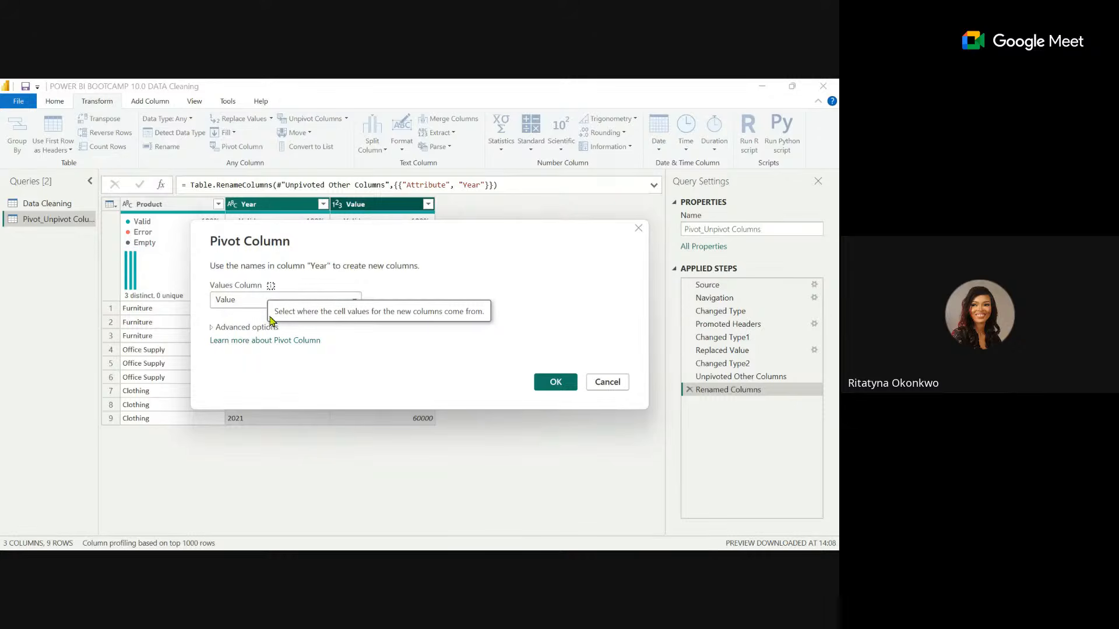
click(557, 382)
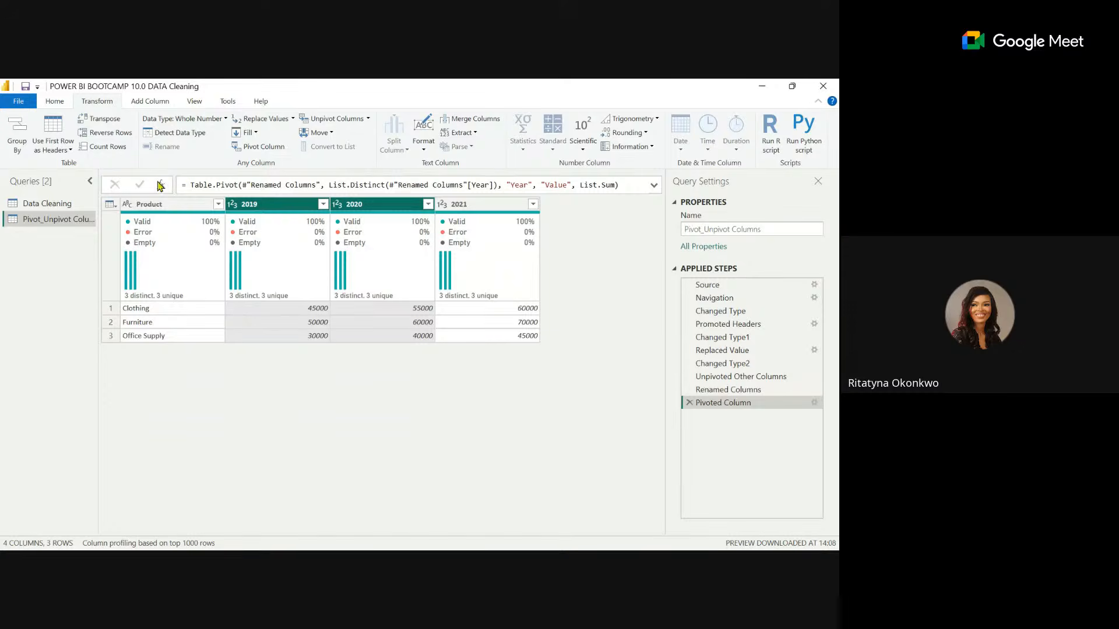
Unpivot the pivoted year columns again, keeping Product fixed, and rename the Attribute column to Year.
click(169, 204)
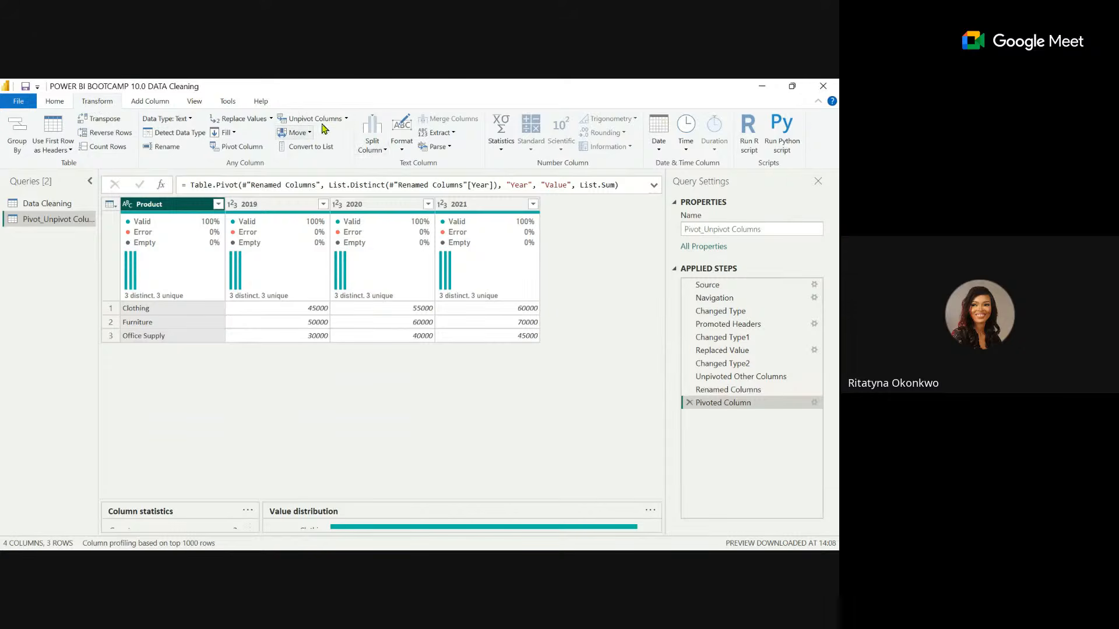
click(346, 120)
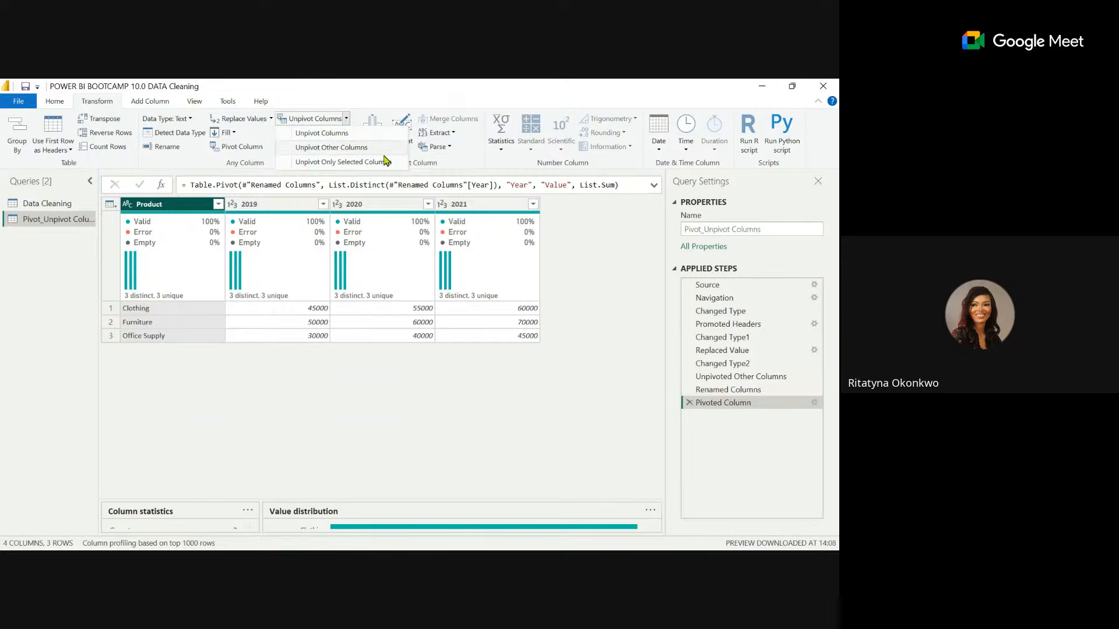
click(335, 149)
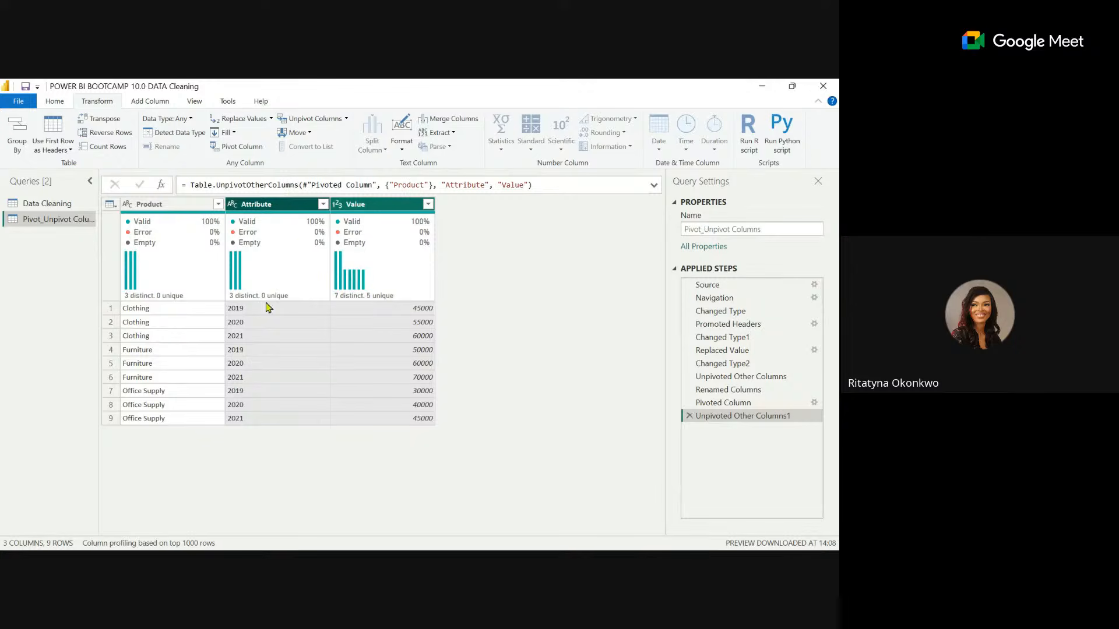
click(260, 207)
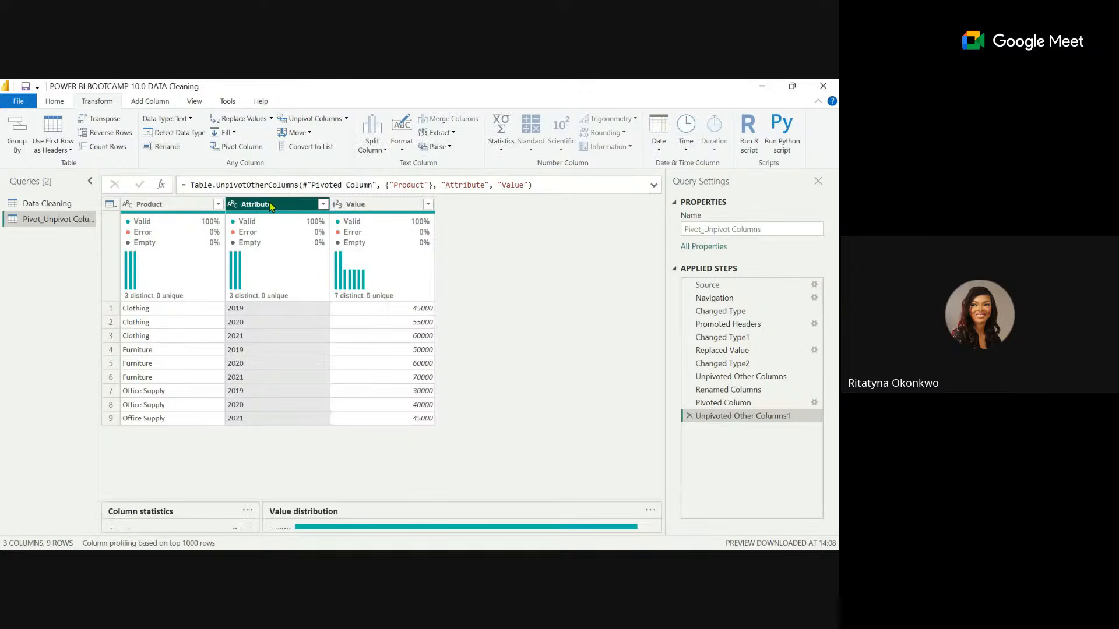
double_click(271, 205)
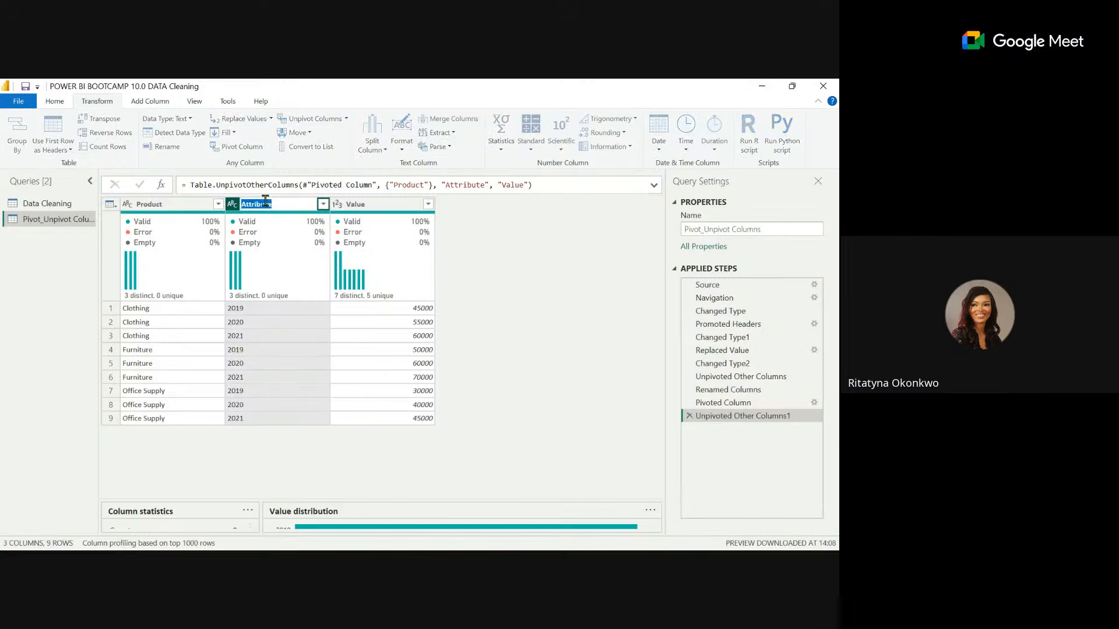
text(Year)
key(Return)
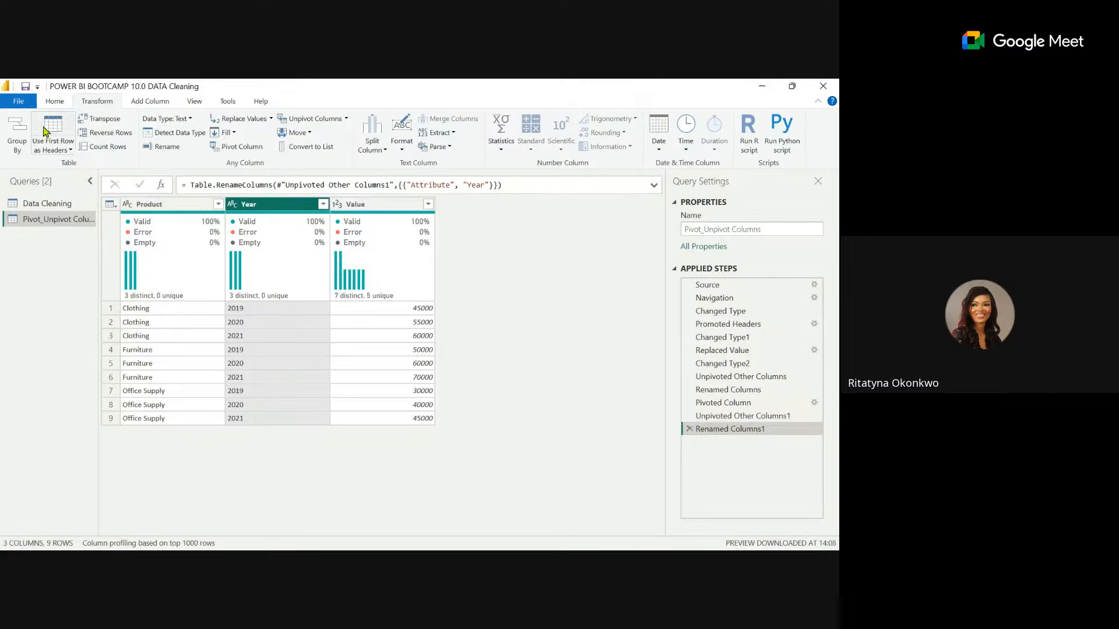
Import the Marketin Data 3, Marketing Data 1 and Marketing Data 2 sheets from the Data Transformation Excel workbook as new queries.
click(53, 105)
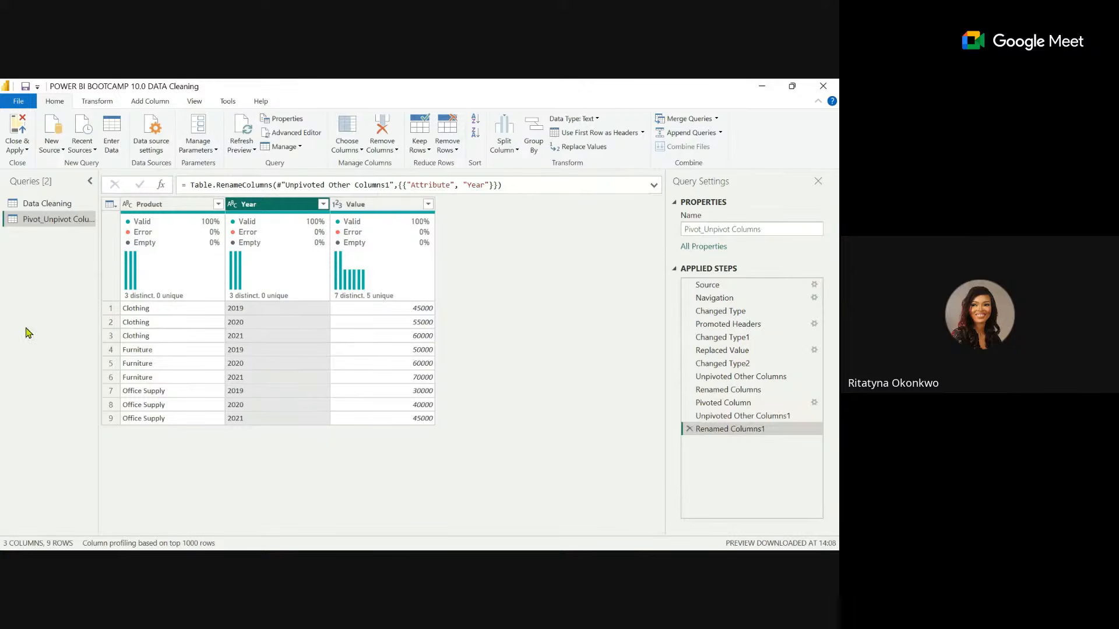
click(51, 151)
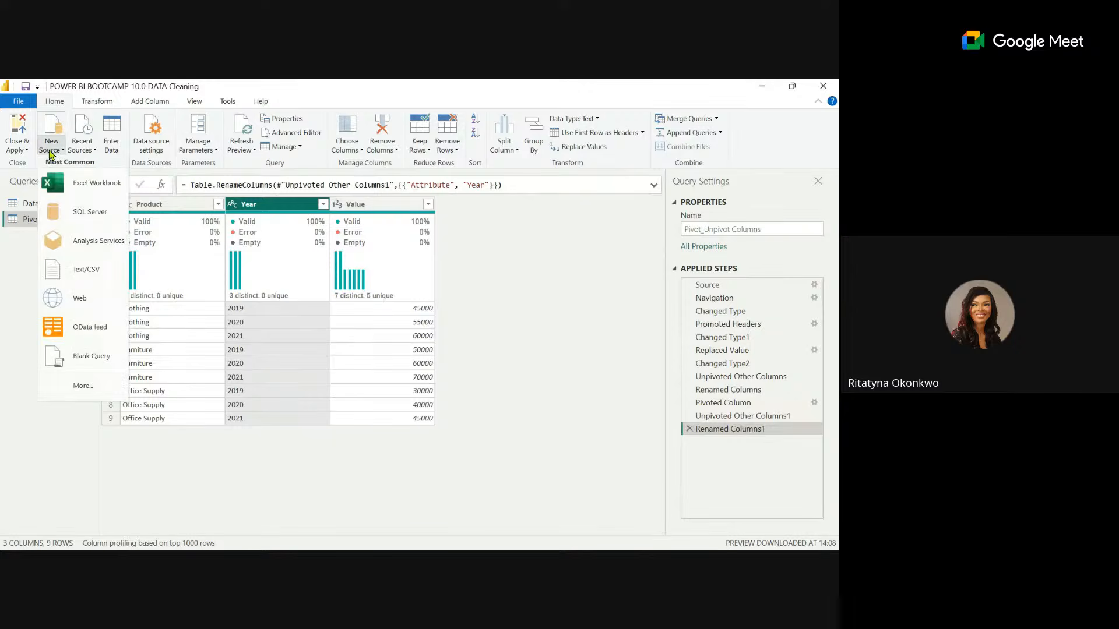
click(102, 186)
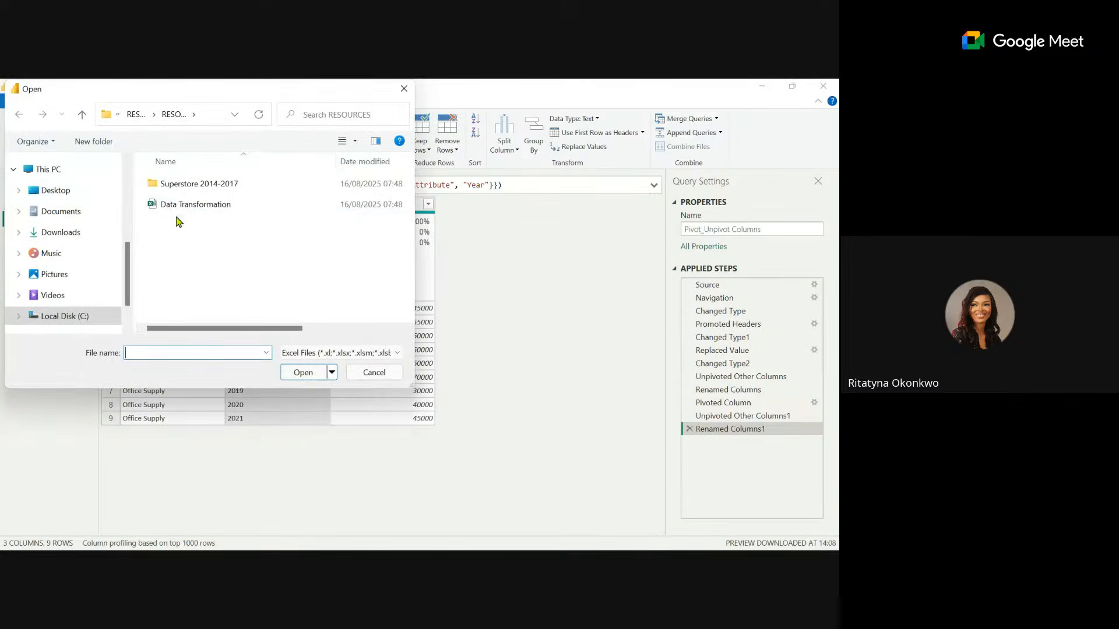
click(205, 205)
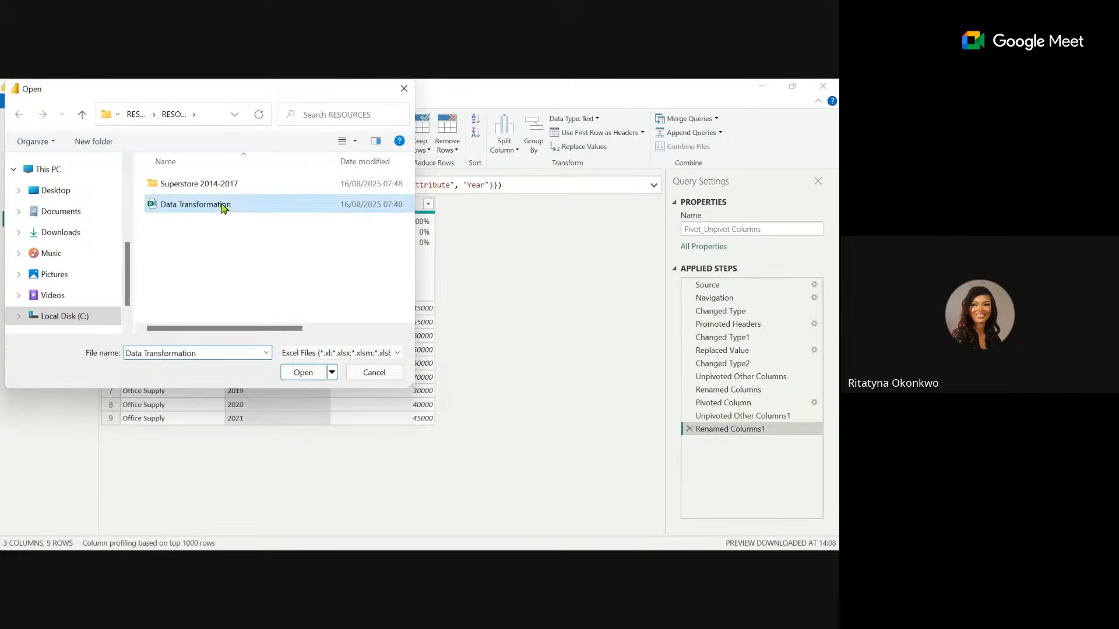
double_click(223, 207)
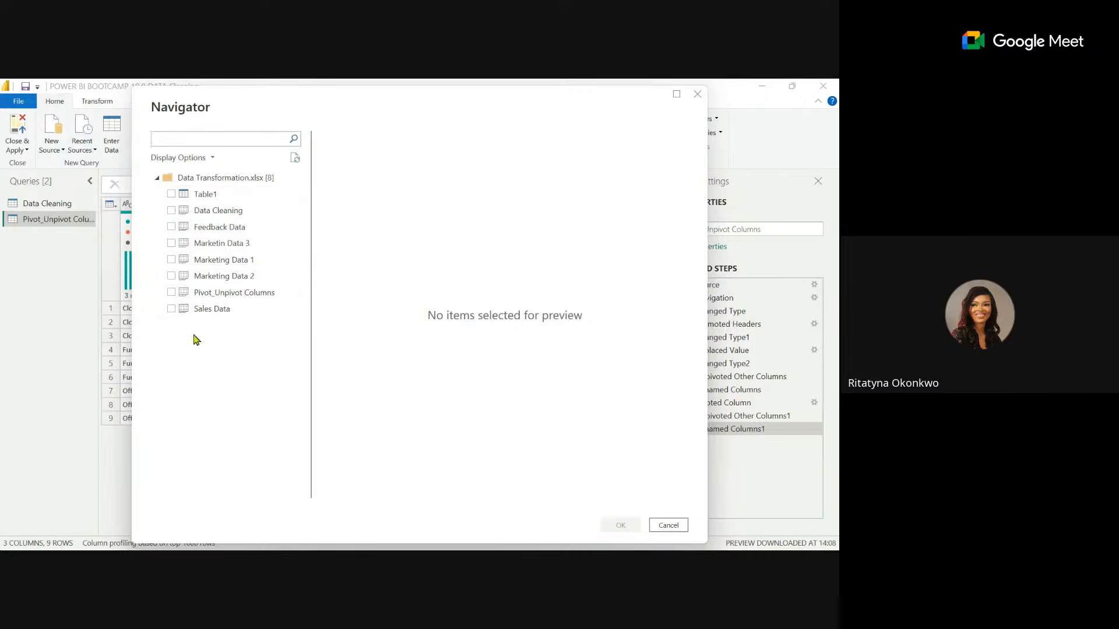
click(172, 243)
click(172, 260)
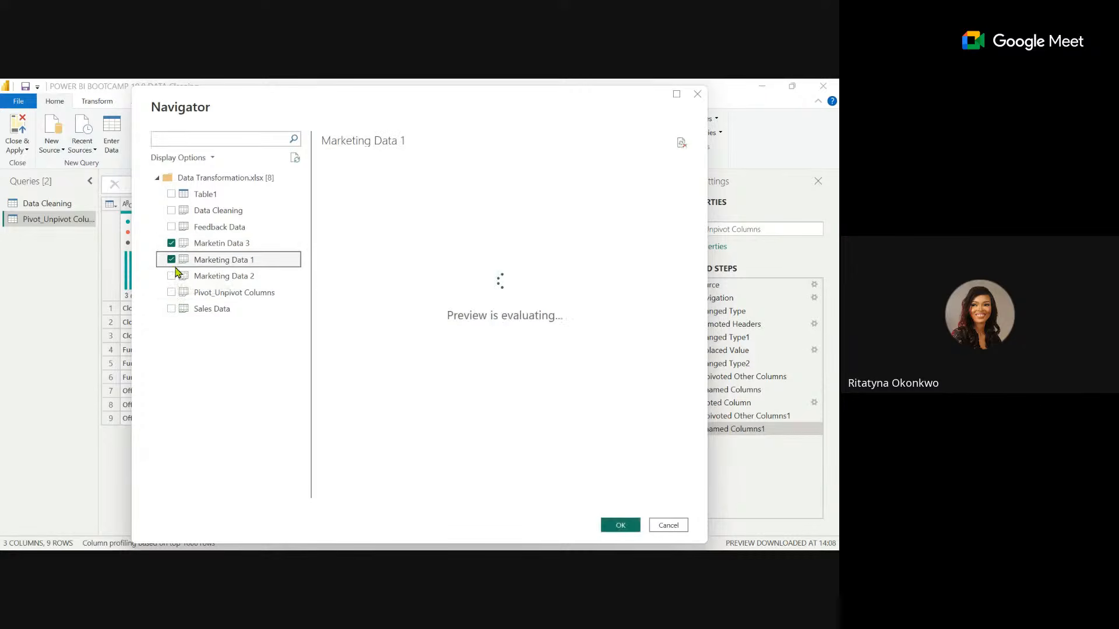
click(174, 277)
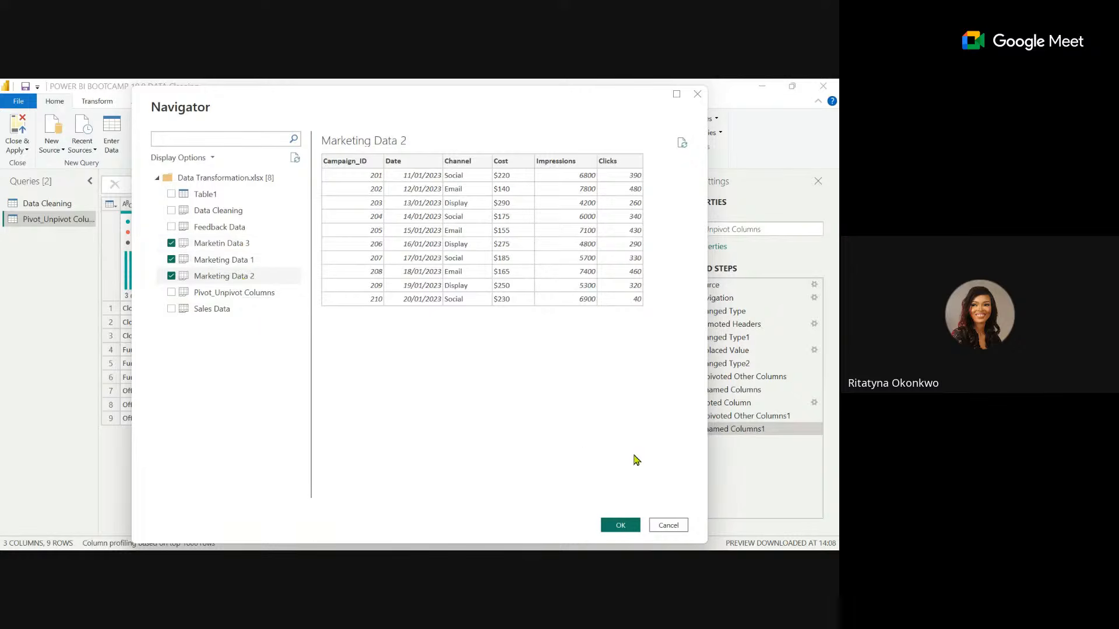
click(620, 526)
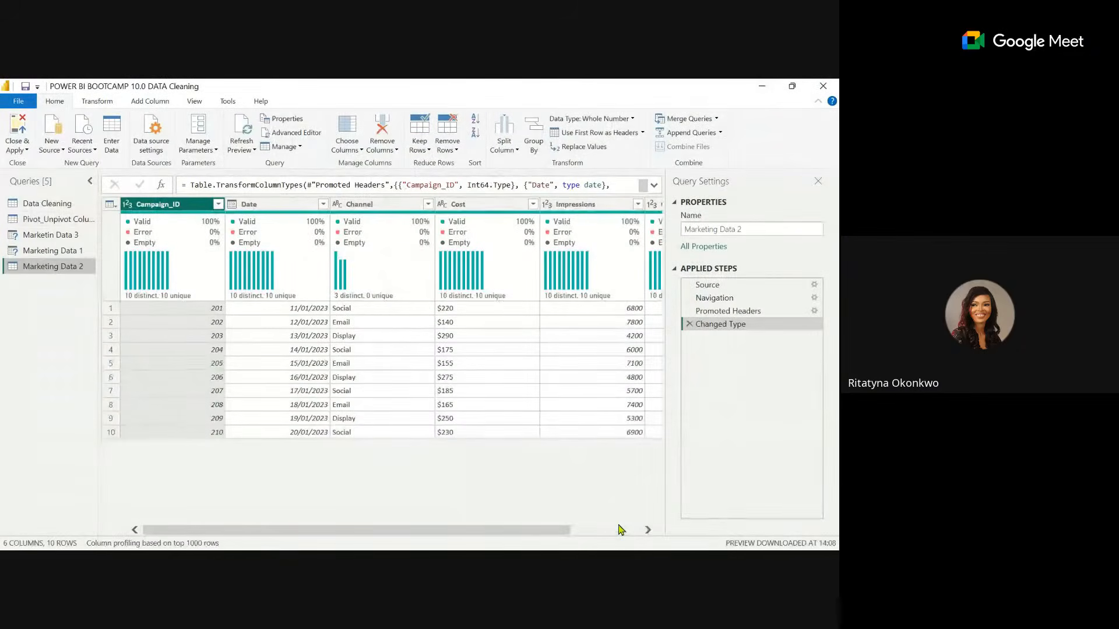
Reload the previews of the Marketin Data 3 and Marketing Data 1 queries, then return to the Marketing Data 2 query.
click(49, 233)
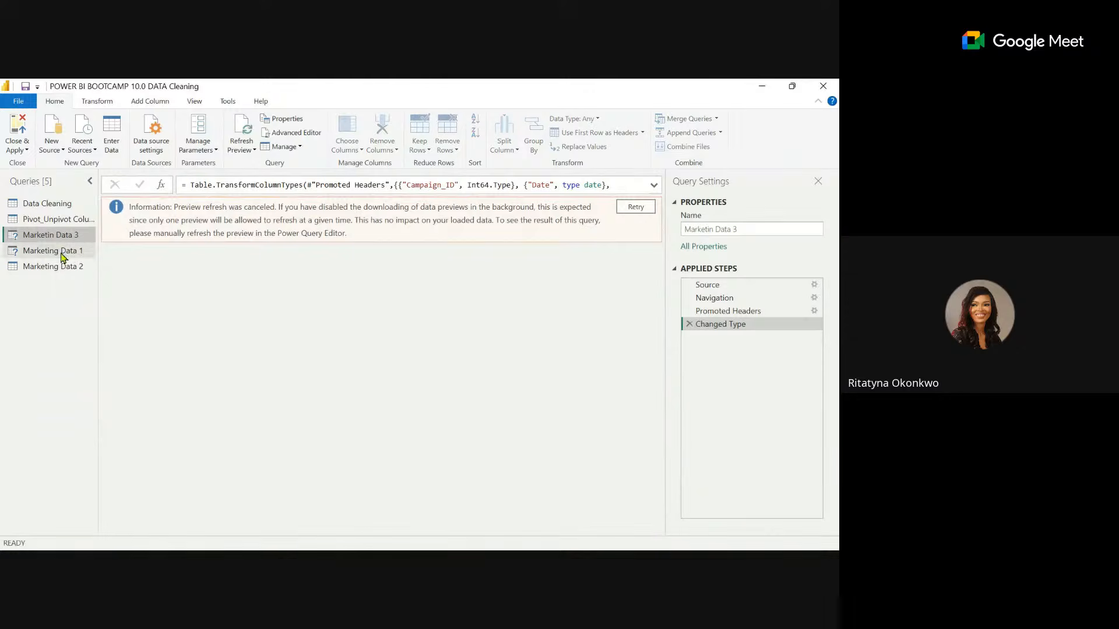
click(635, 207)
click(58, 250)
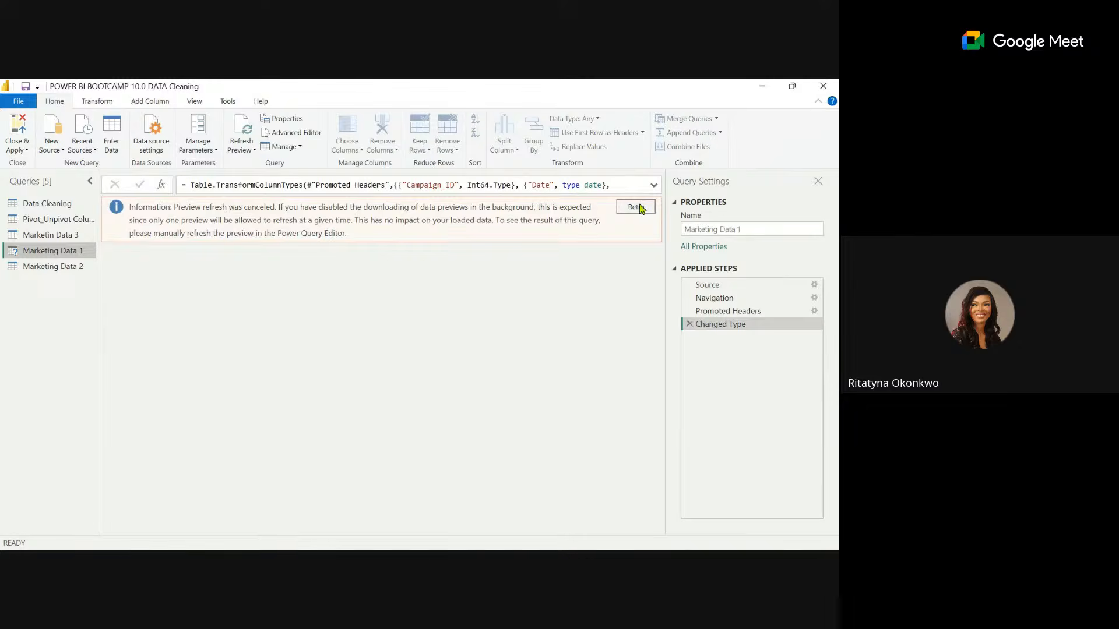
click(638, 207)
click(52, 267)
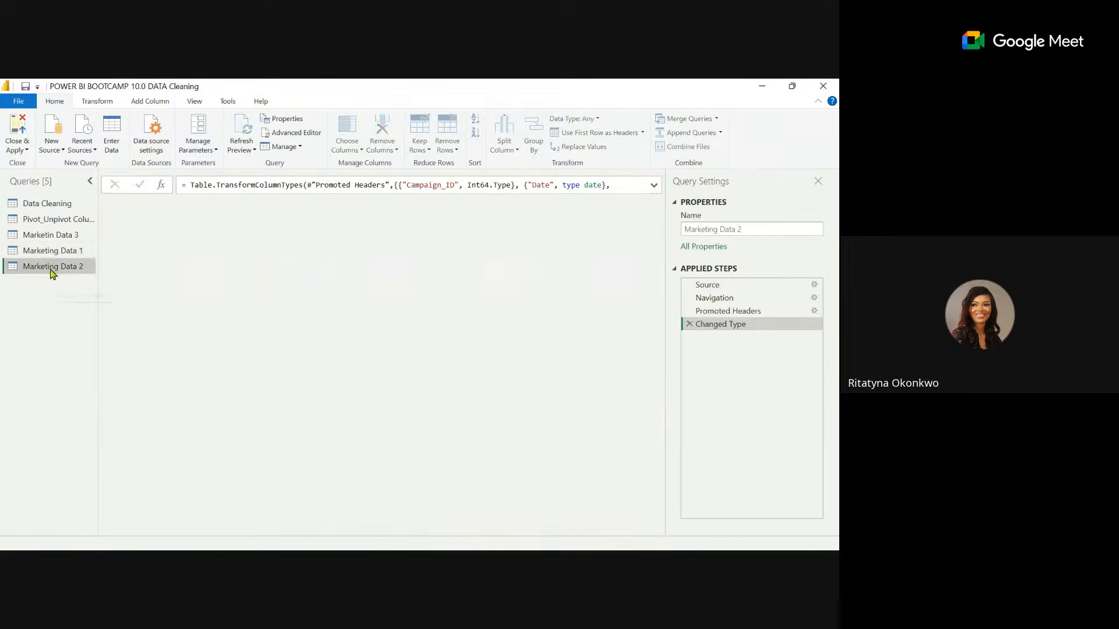
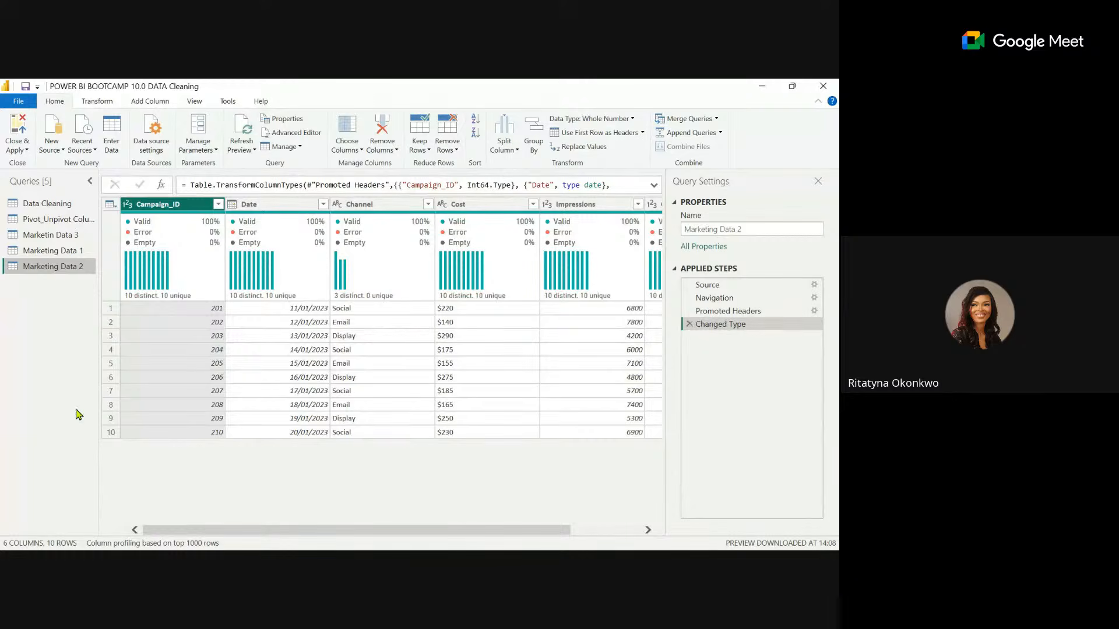
Compare the columns and rows of the Marketing Data 1, Marketing Data 2 and Marketin Data 3 queries.
click(61, 251)
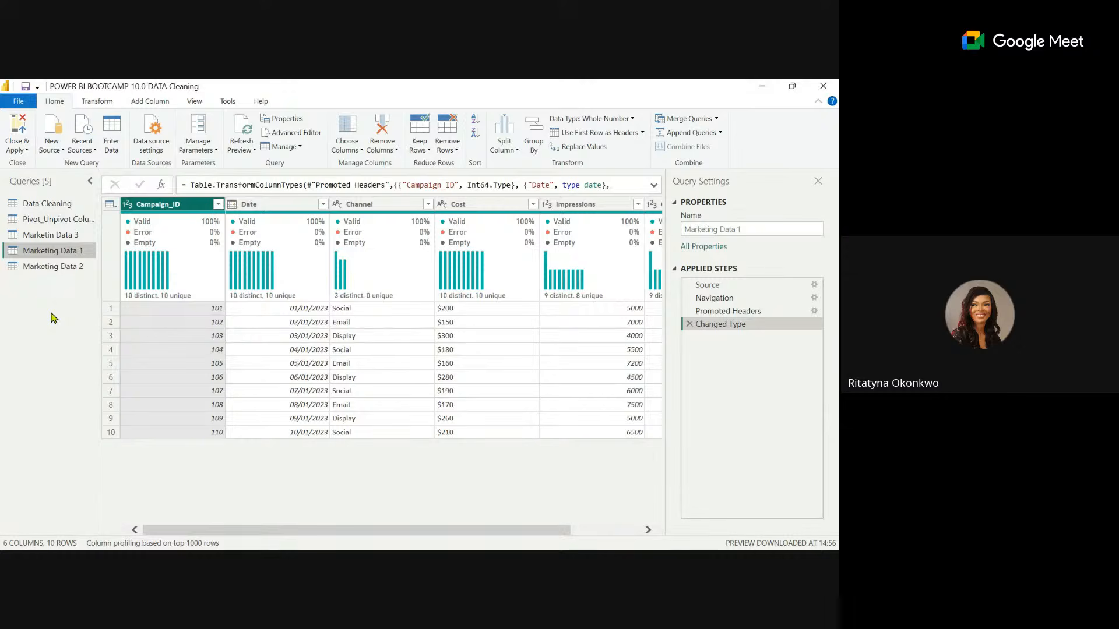
click(57, 268)
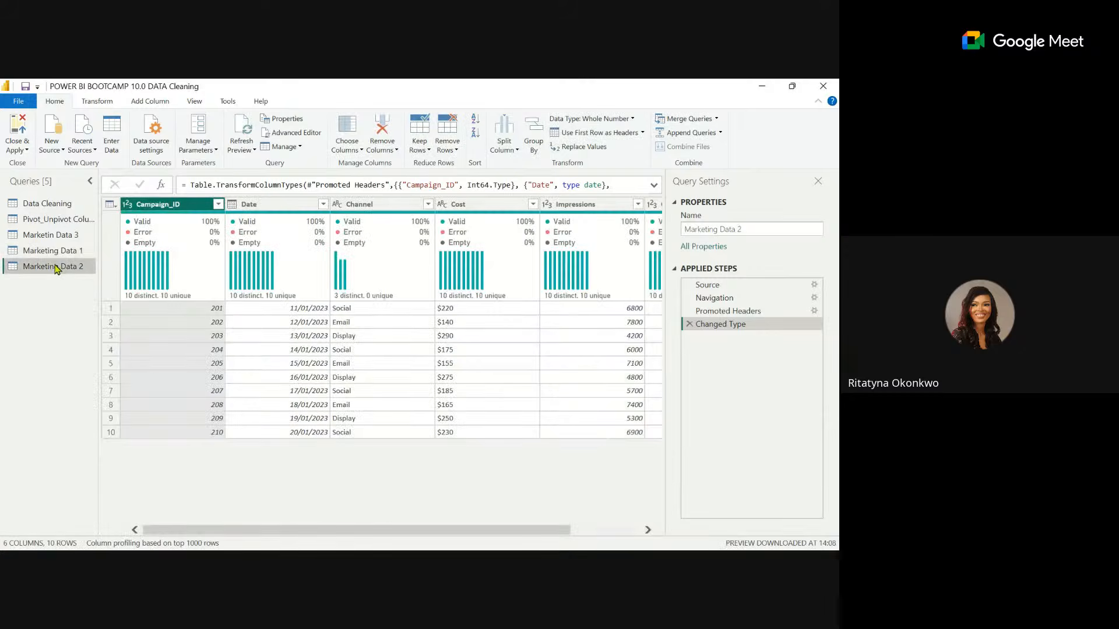
click(57, 238)
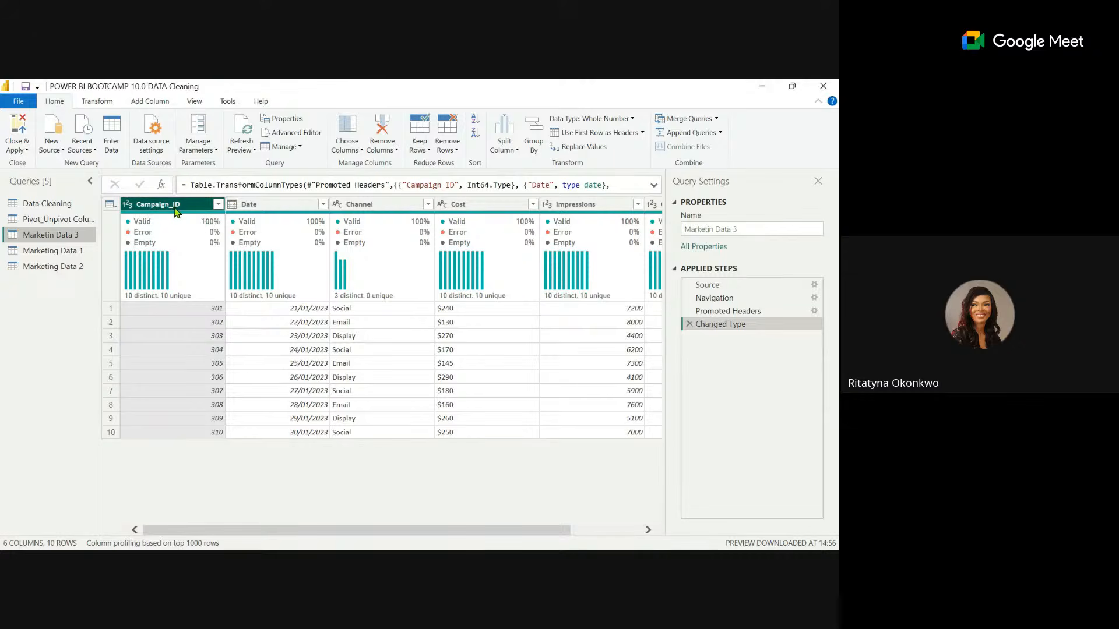
click(74, 252)
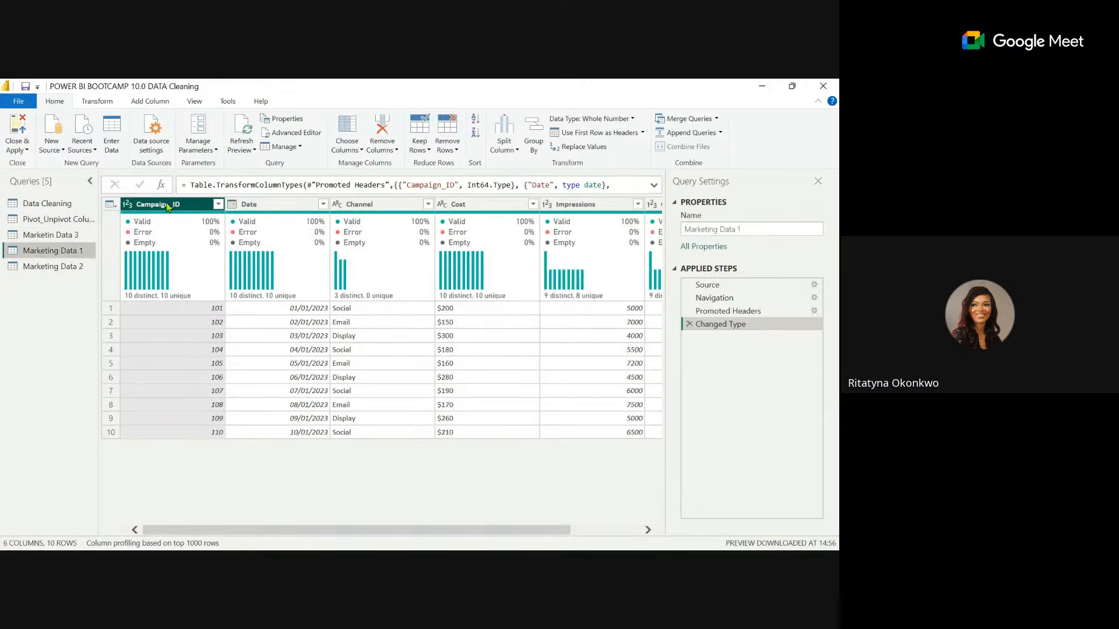
click(54, 267)
mouse_move(296, 218)
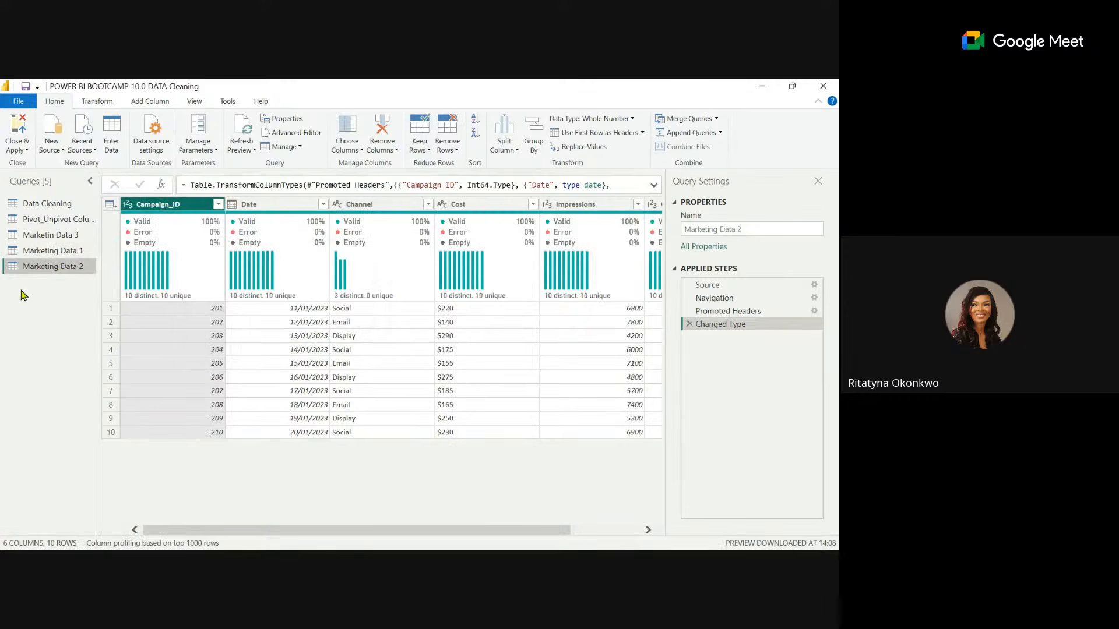
Append Marketing Data 1, Marketing Data 2 and Marketin Data 3, in that order, as a new query.
click(55, 251)
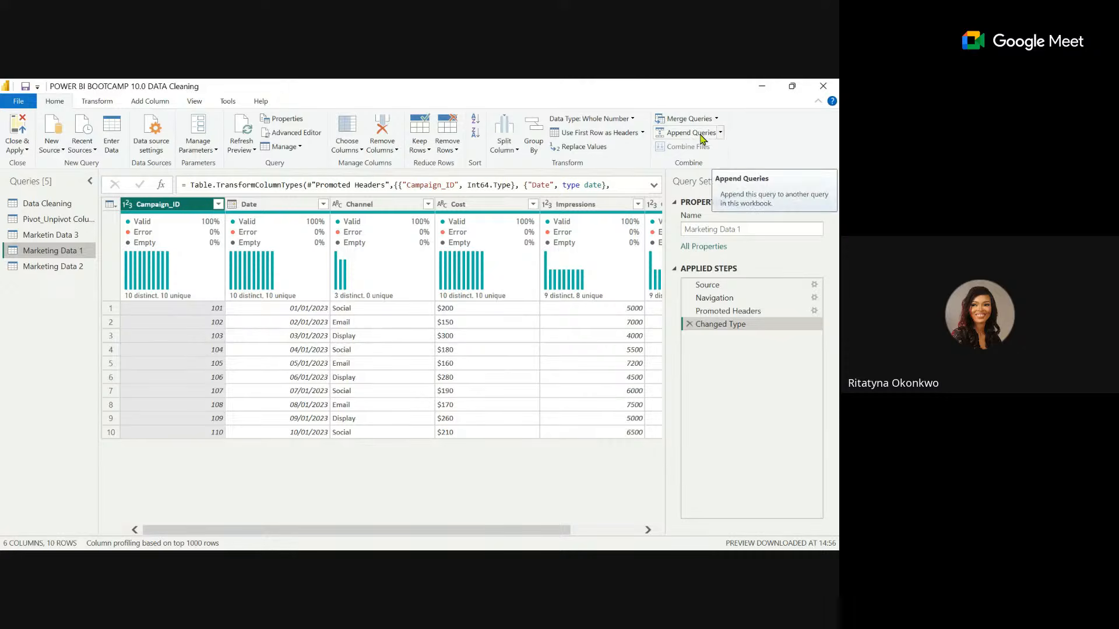
click(721, 133)
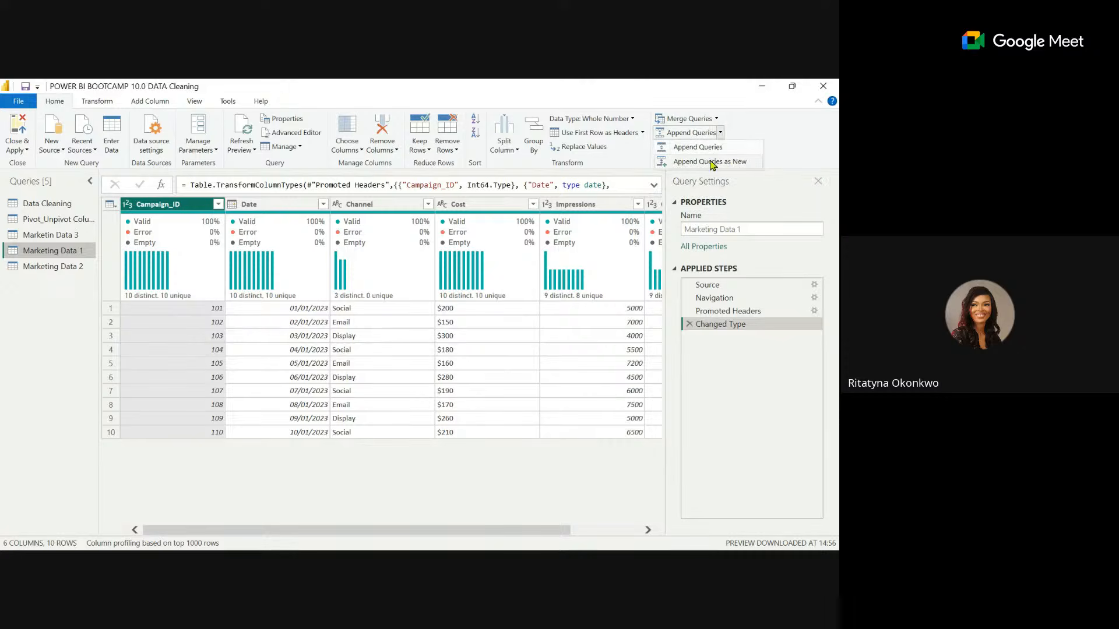
click(719, 162)
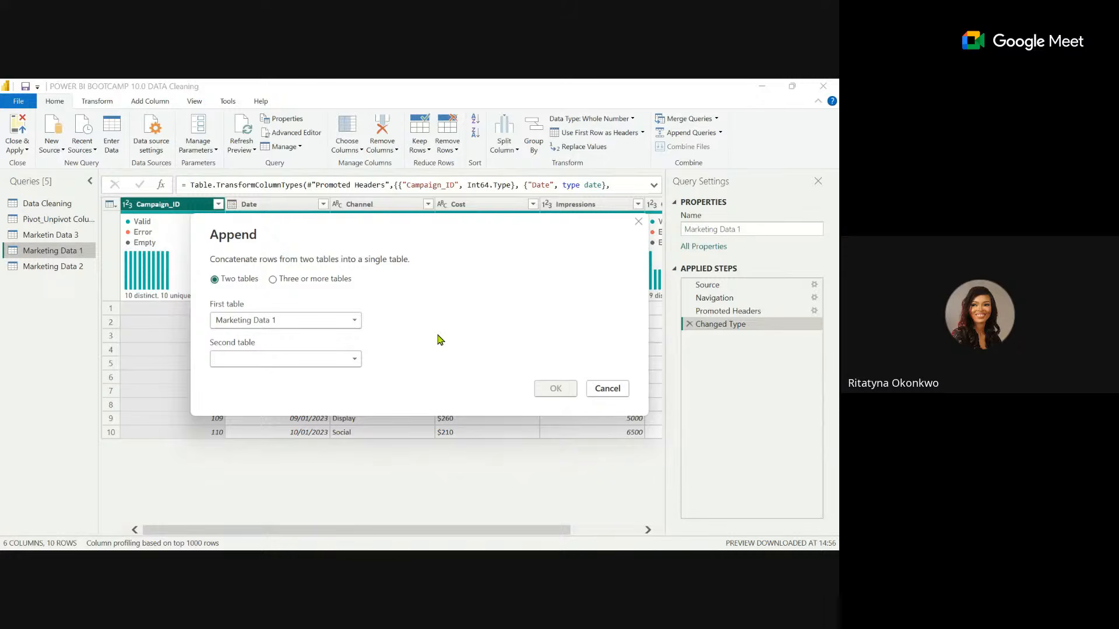
click(300, 288)
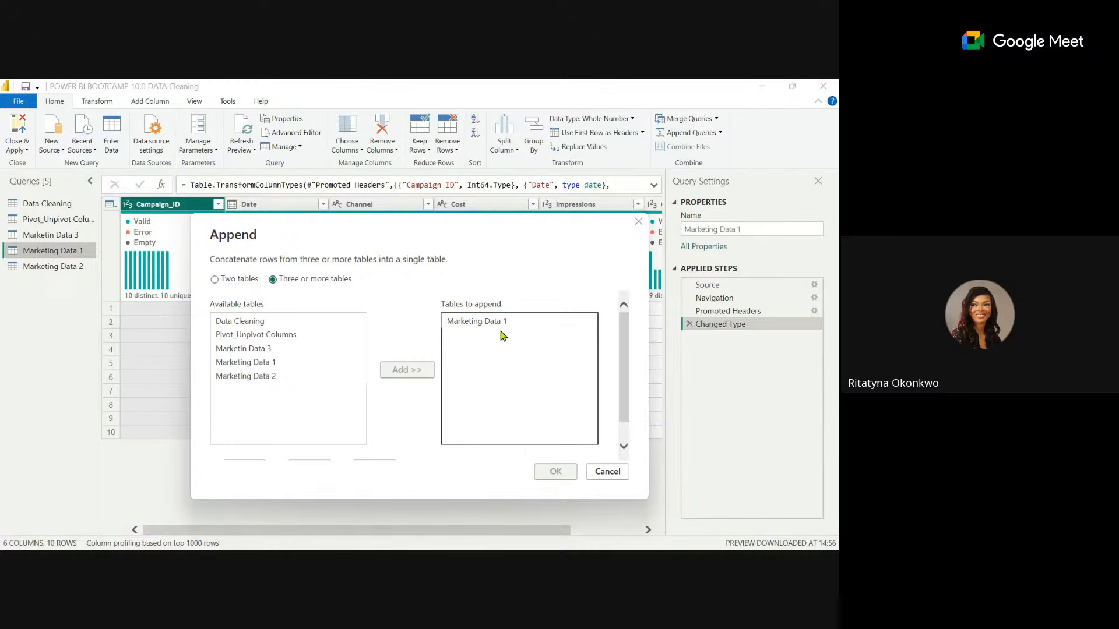
click(263, 376)
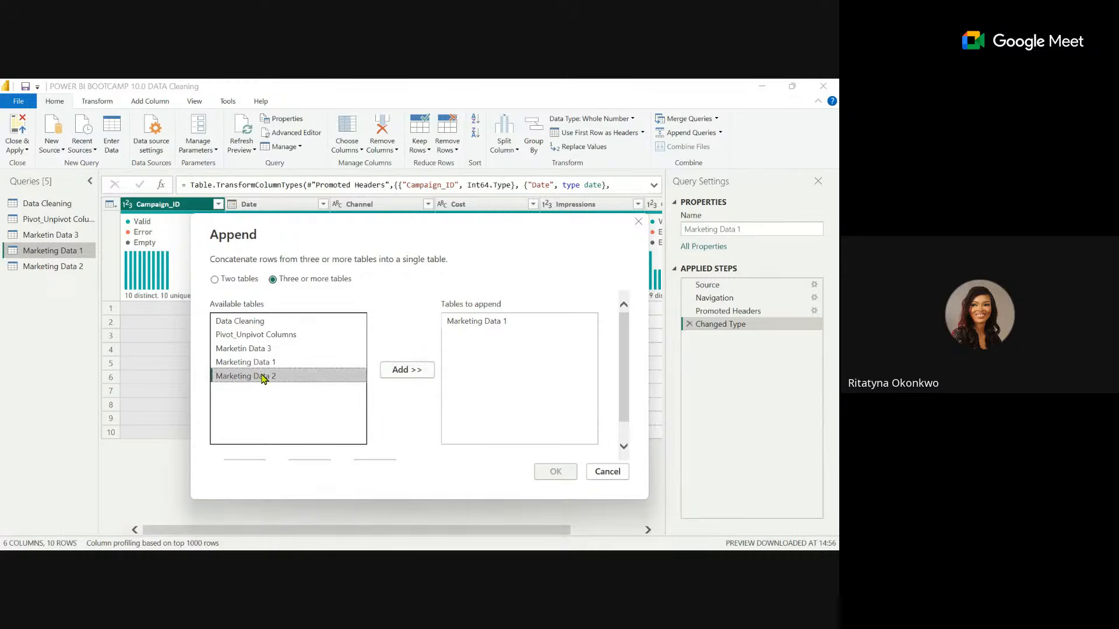
click(407, 371)
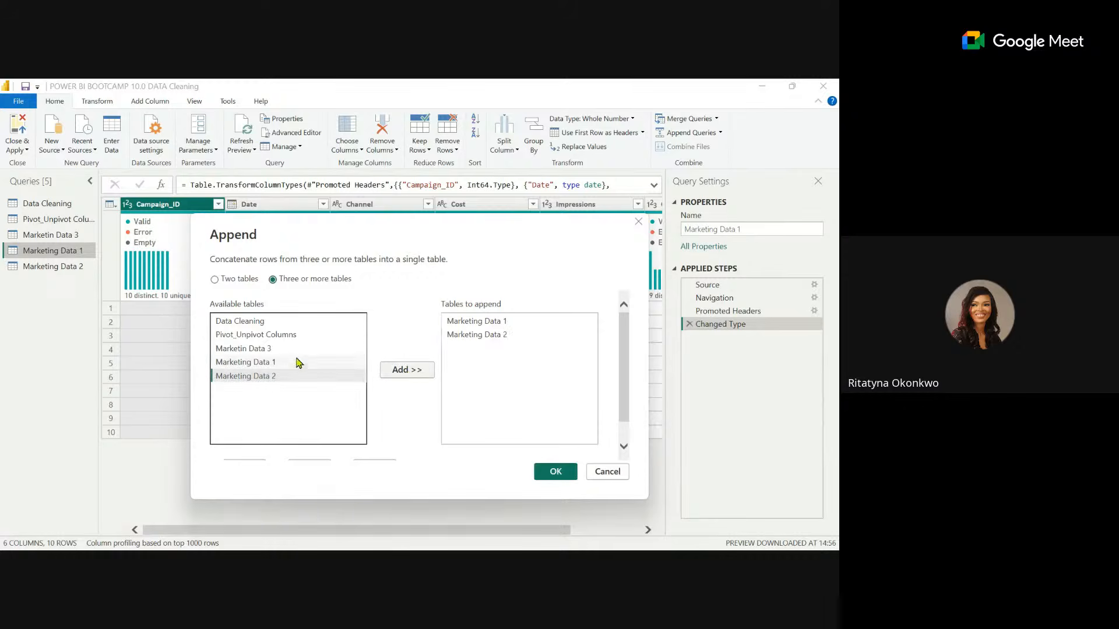
click(270, 349)
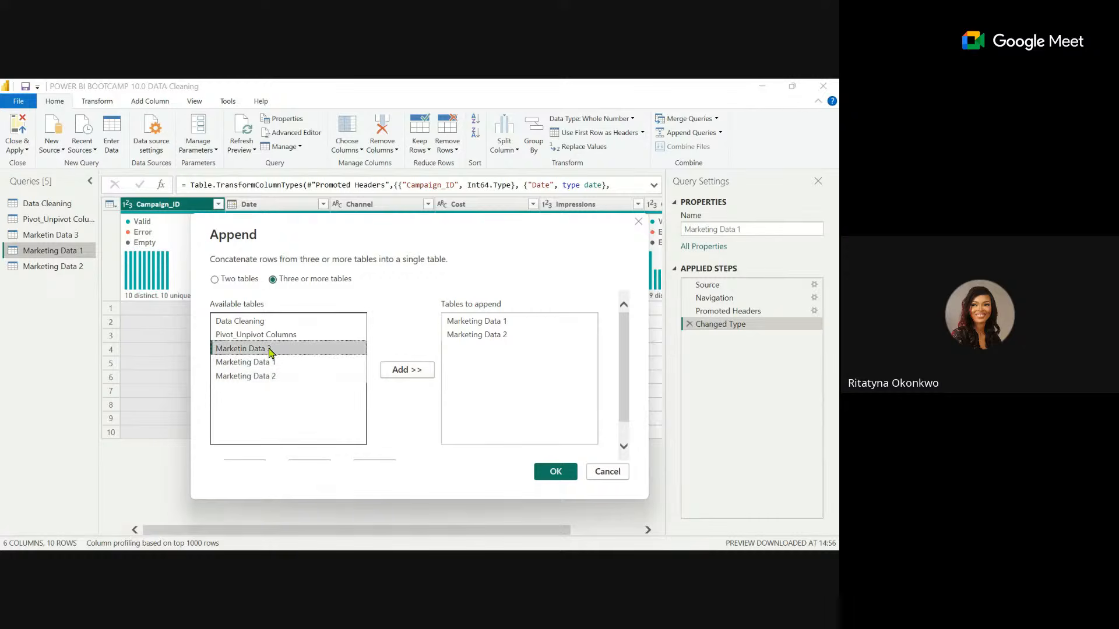
click(403, 373)
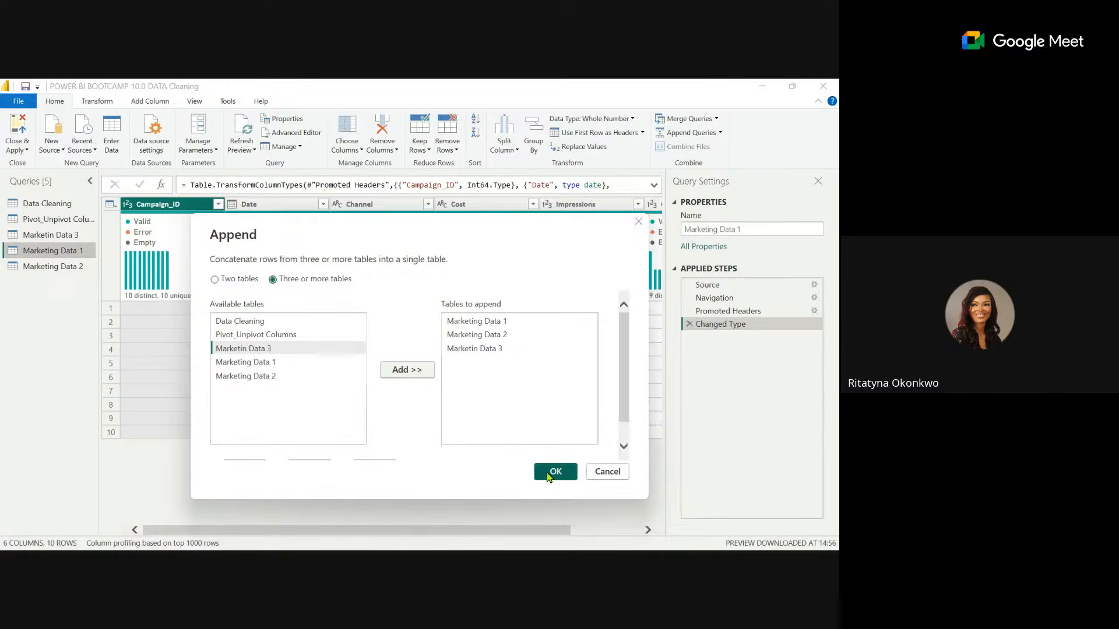
click(549, 473)
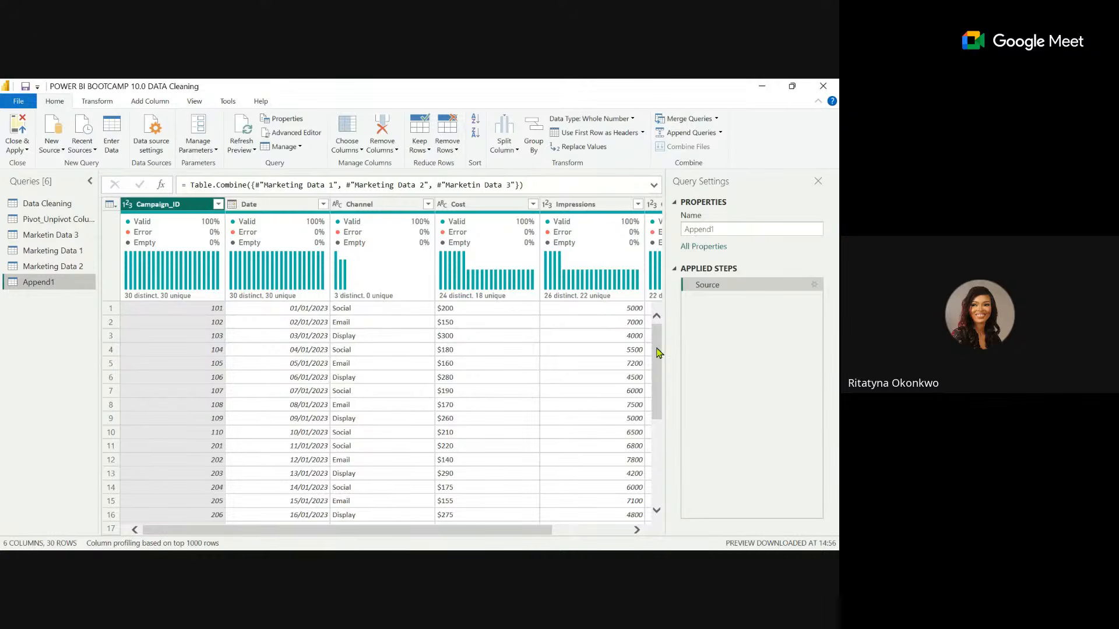
Check the rows of the appended query against the three marketing source queries.
drag(658, 353, 647, 490)
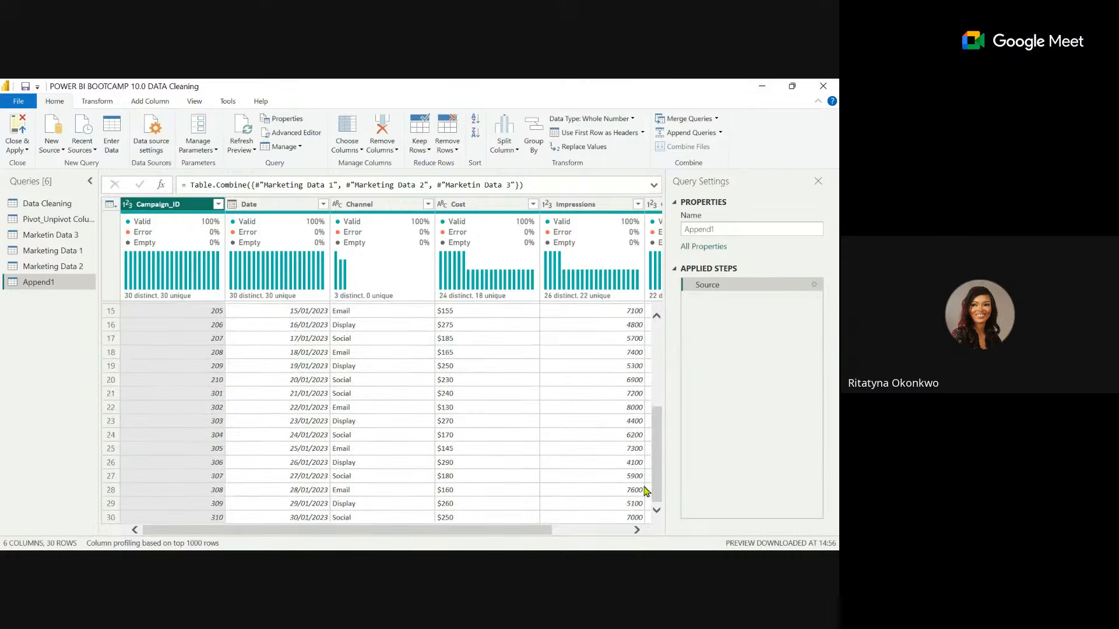
click(58, 254)
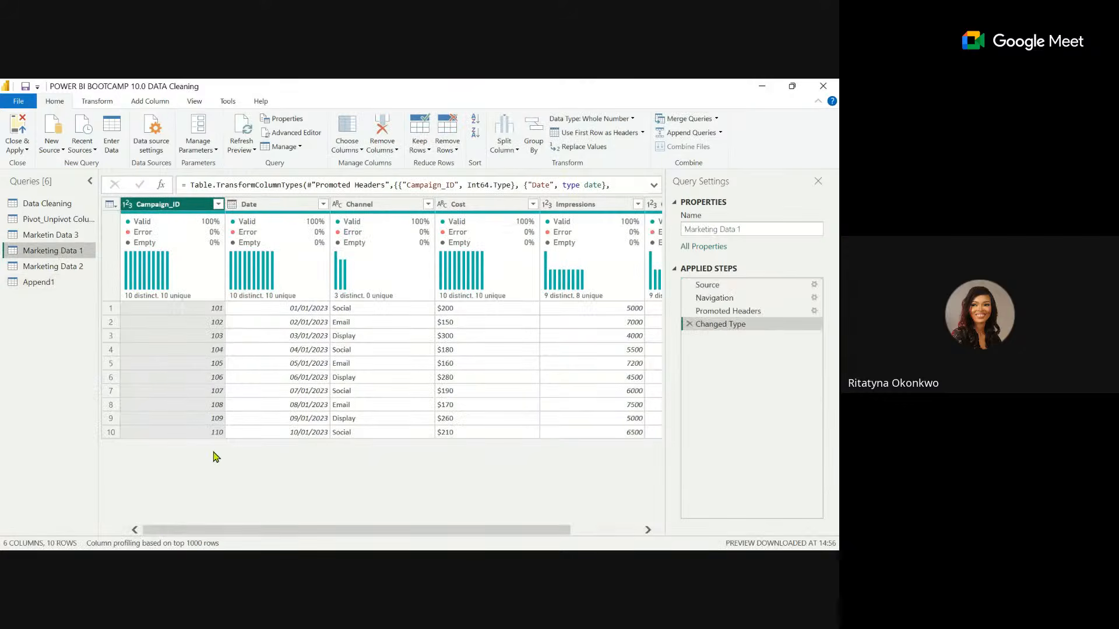
click(80, 268)
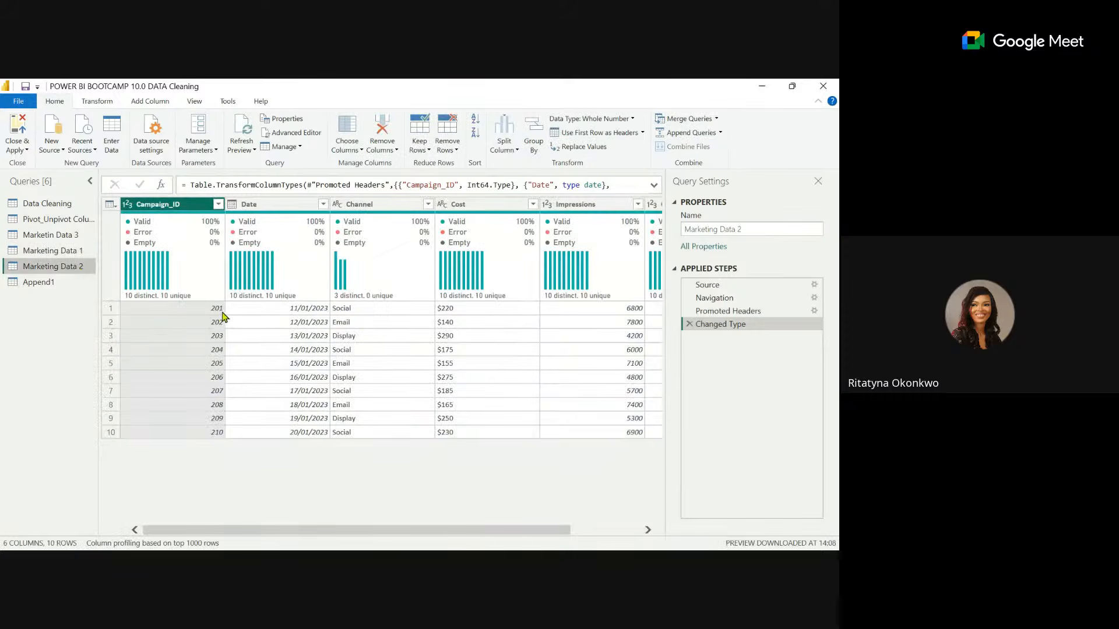
click(52, 235)
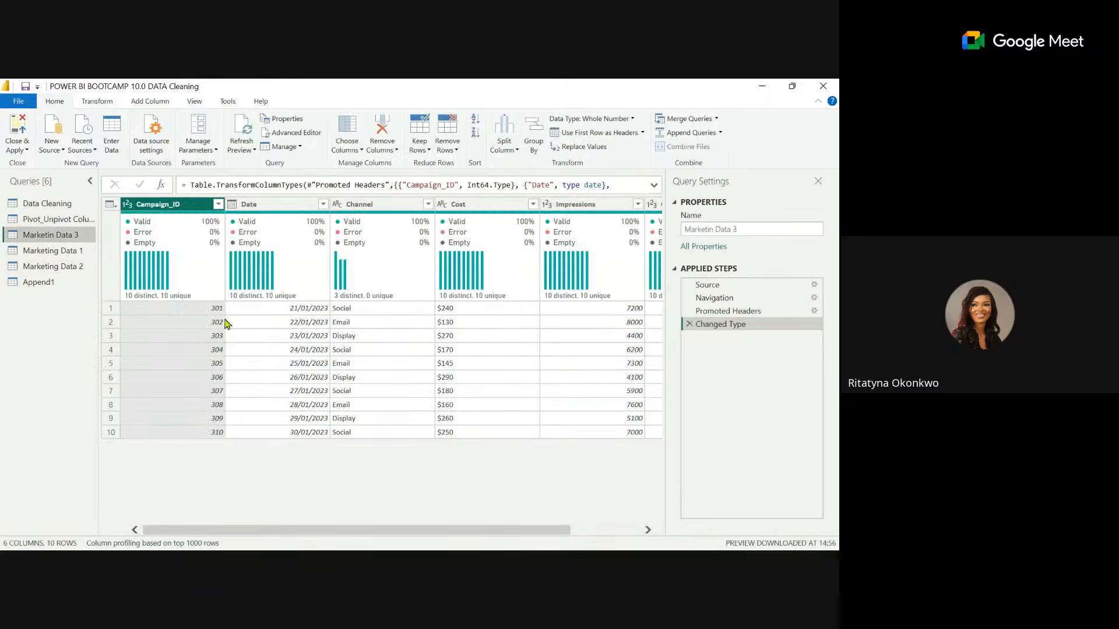
click(68, 285)
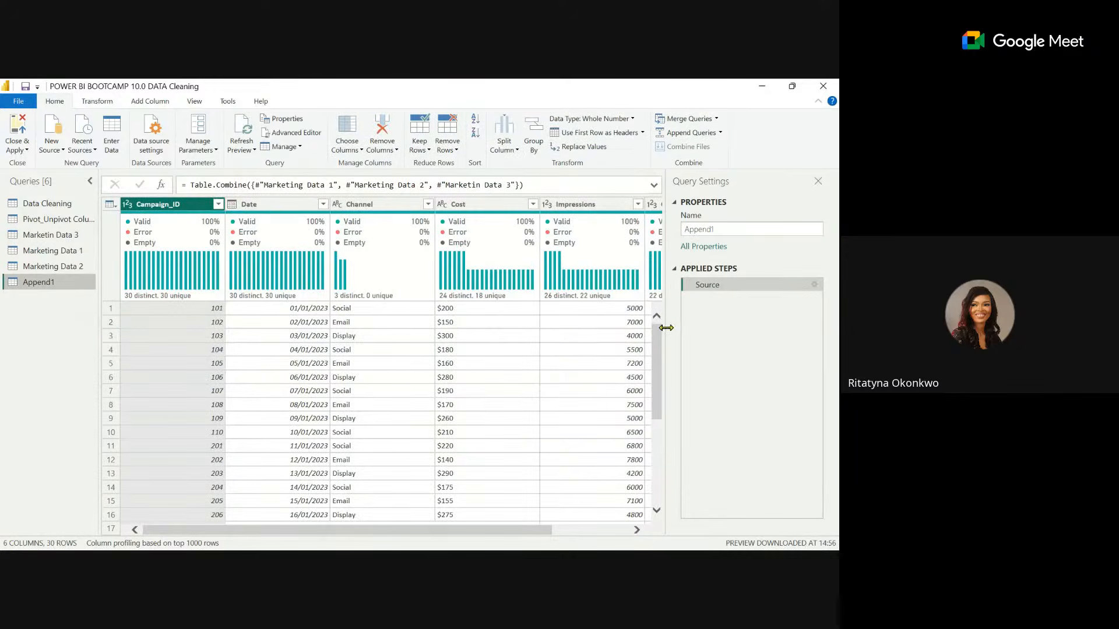
drag(661, 350, 664, 462)
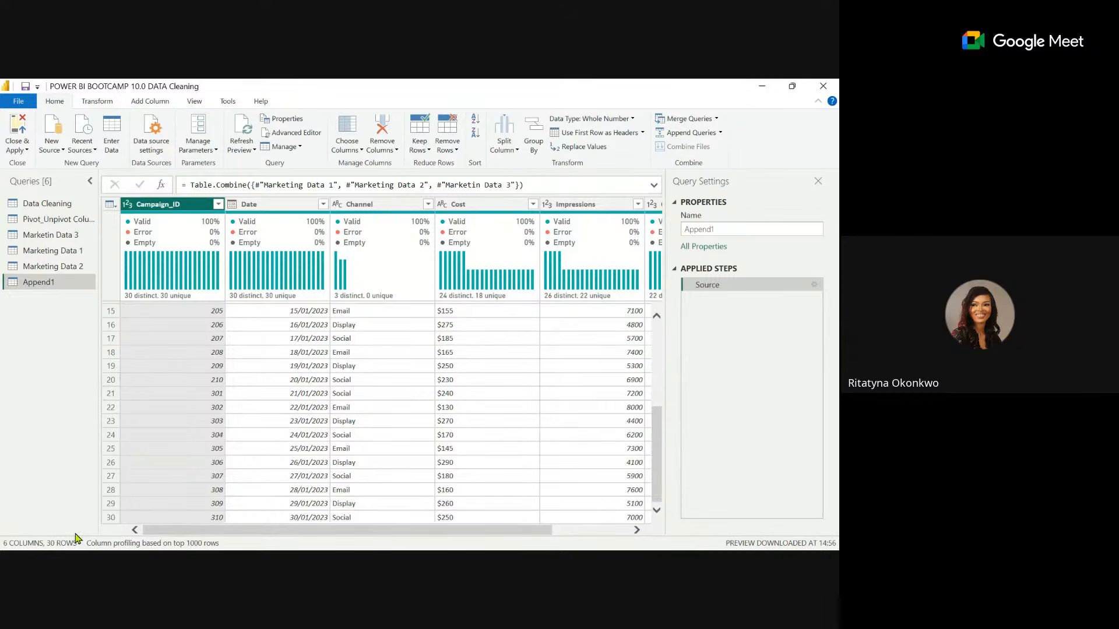
Rename the appended query as Marketing Data.
double_click(50, 283)
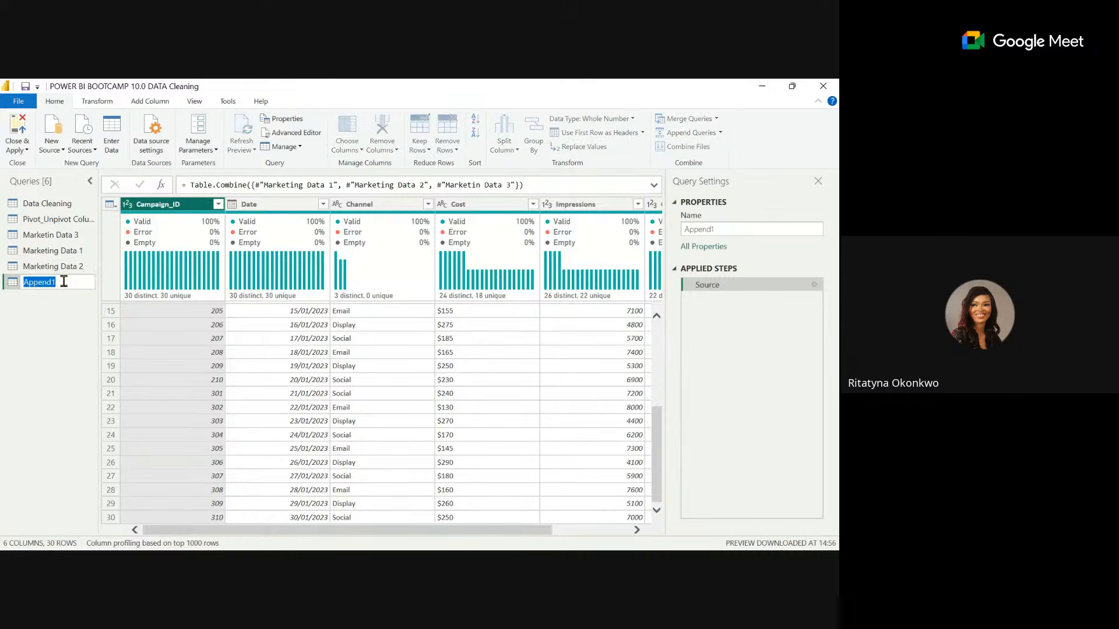
text(Marketing Data)
key(Return)
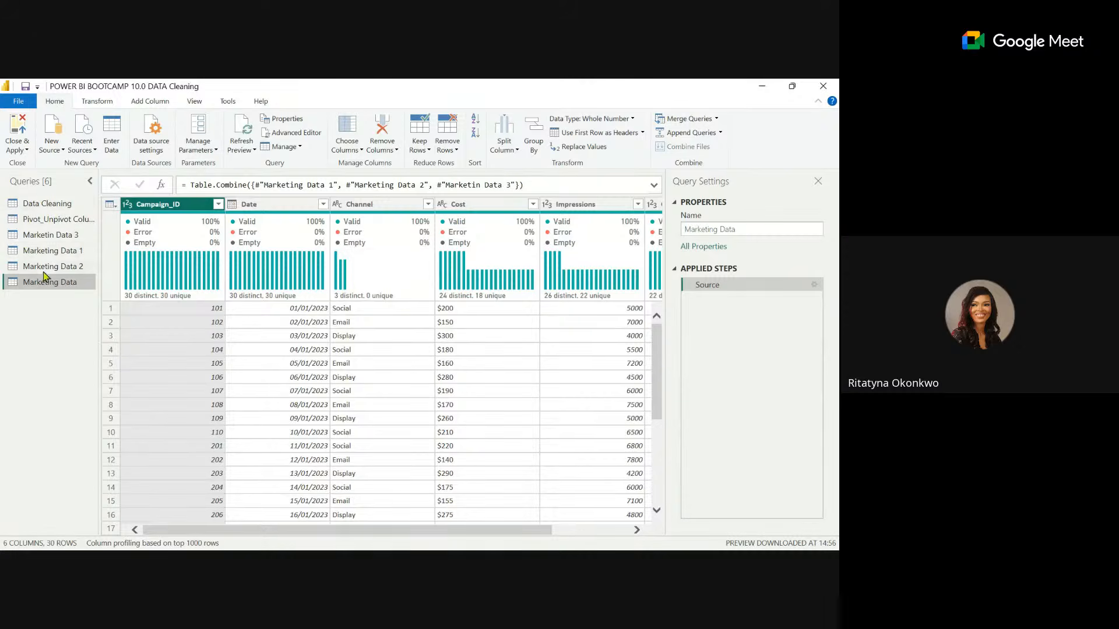
Import the Sales Data and Feedback Data sheets from the Data Transformation Excel workbook as new queries.
click(56, 151)
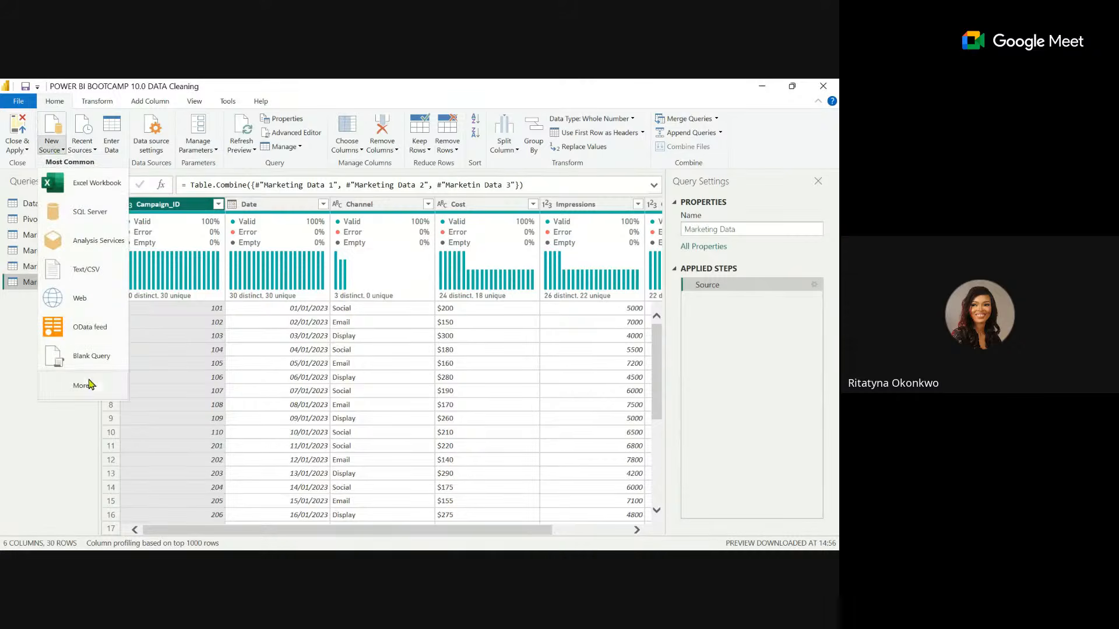
click(90, 189)
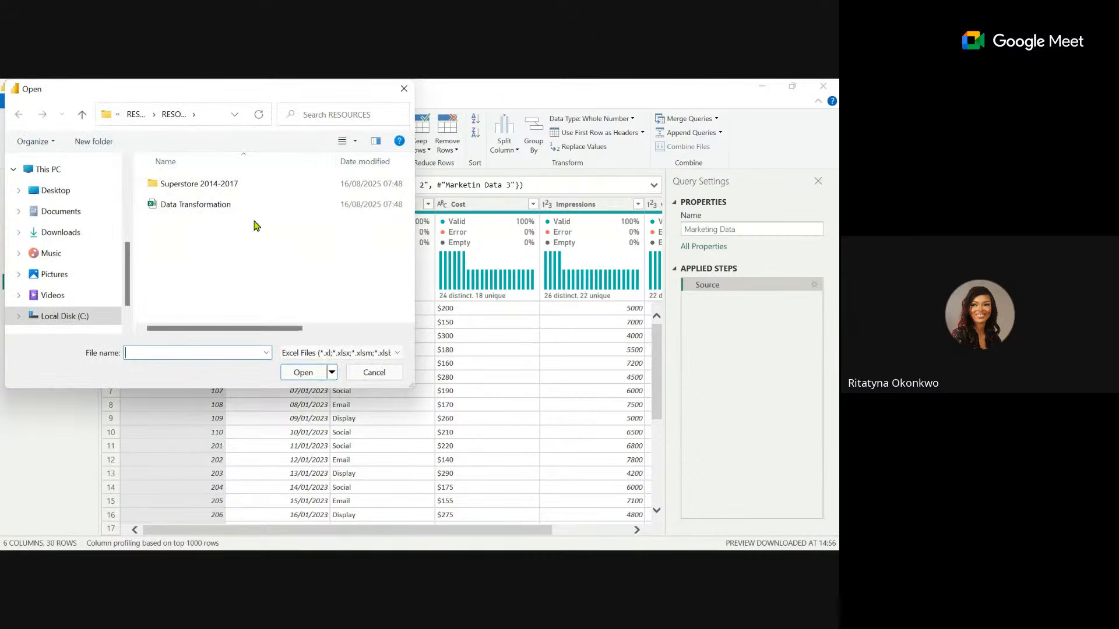
click(193, 210)
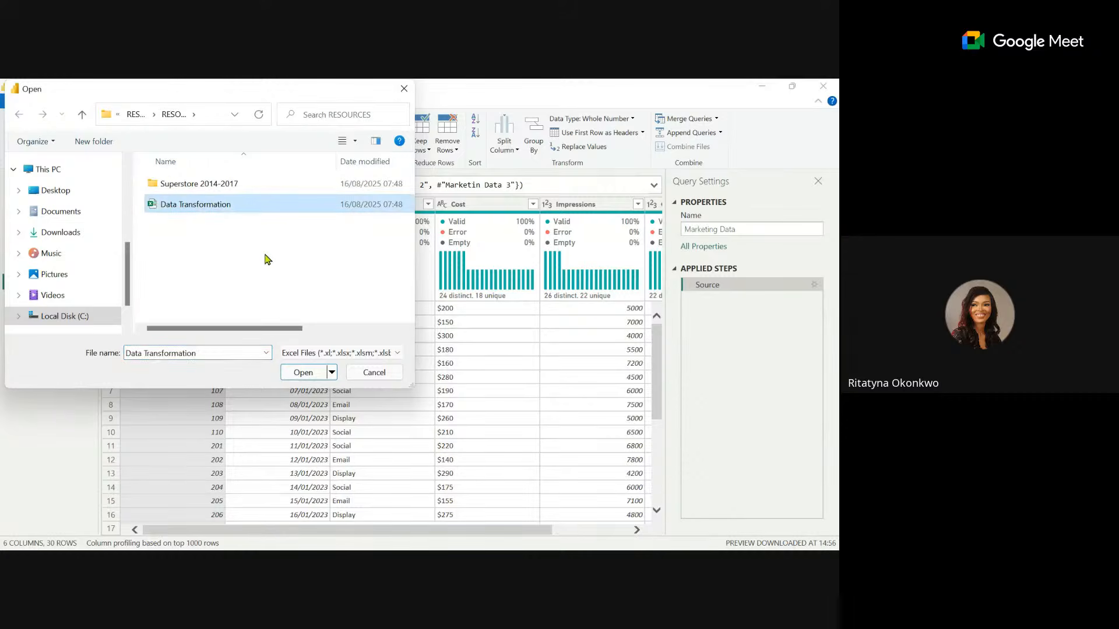
click(322, 373)
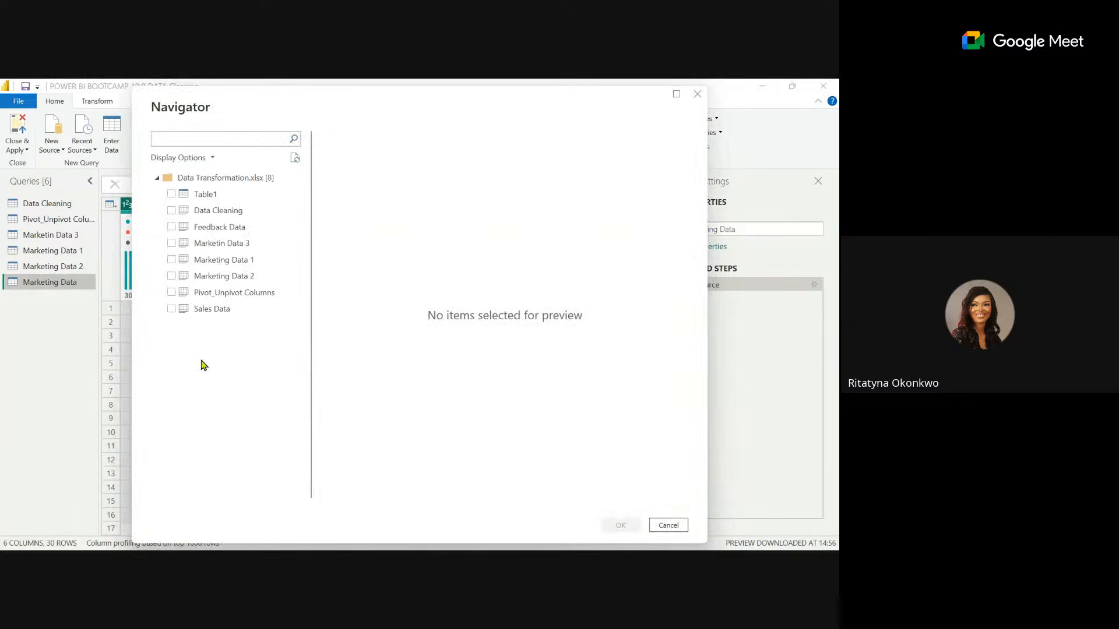
click(171, 309)
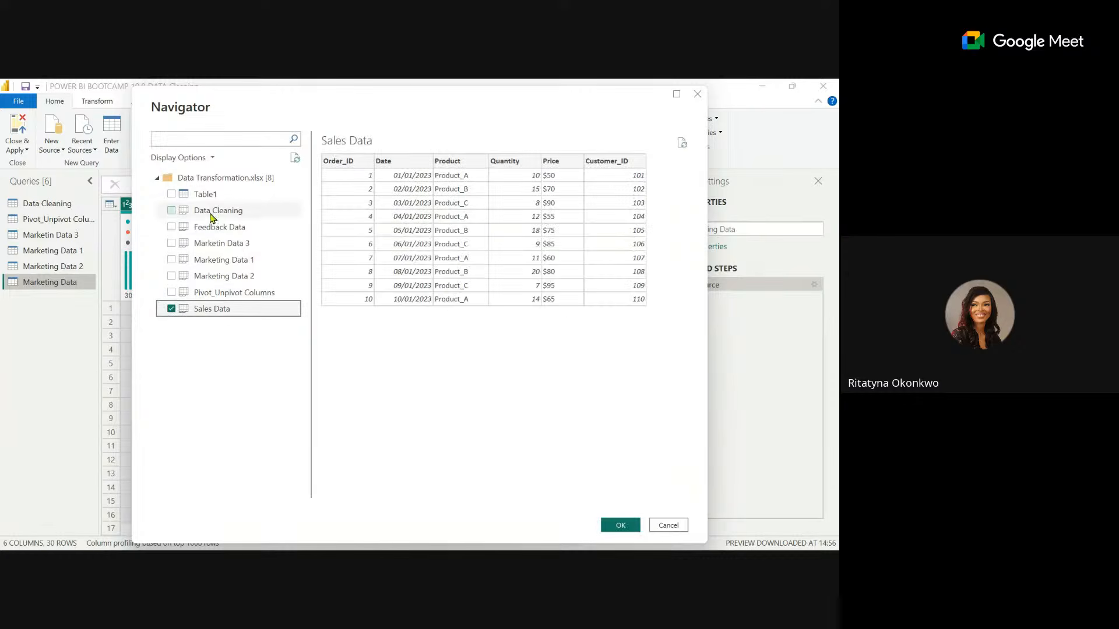
click(168, 228)
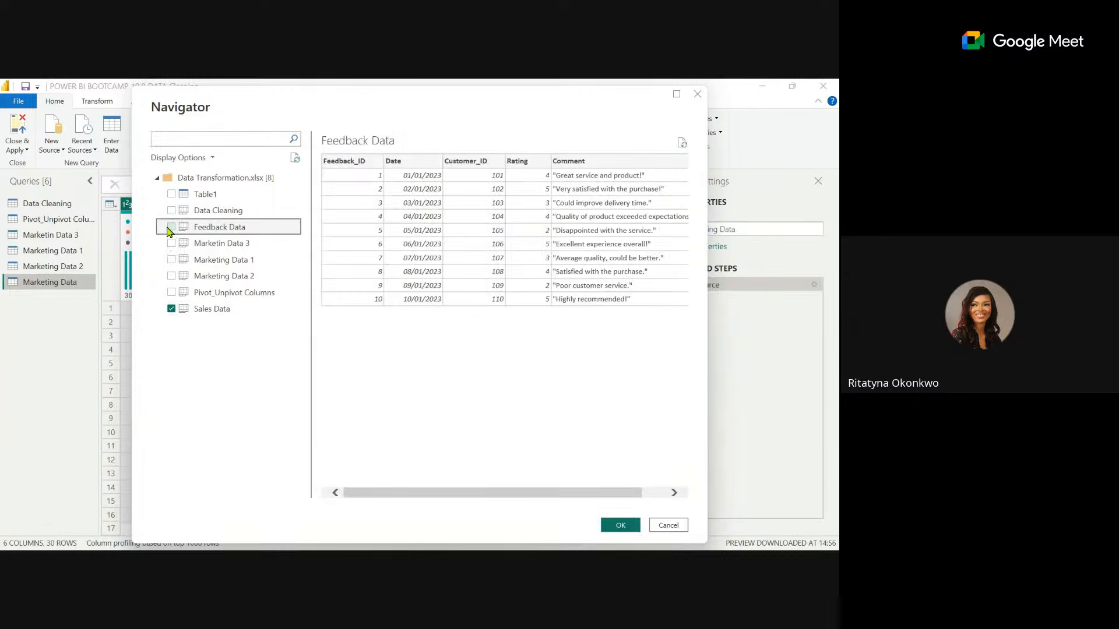
click(171, 228)
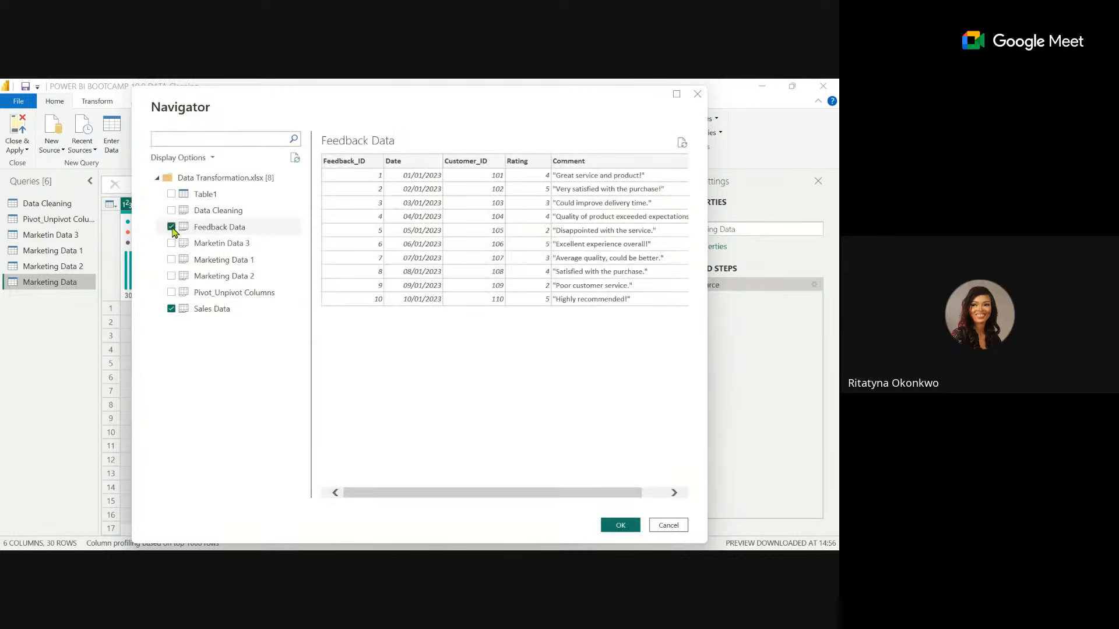
click(622, 526)
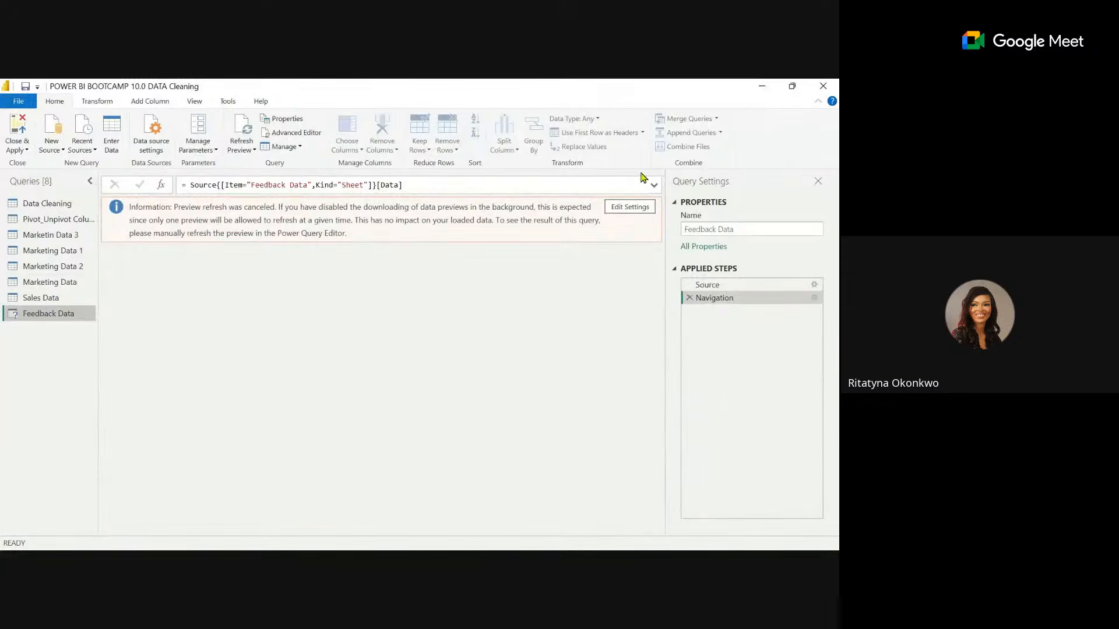
Refresh the preview of the Feedback Data query and compare its columns with those of the Sales Data query.
click(47, 298)
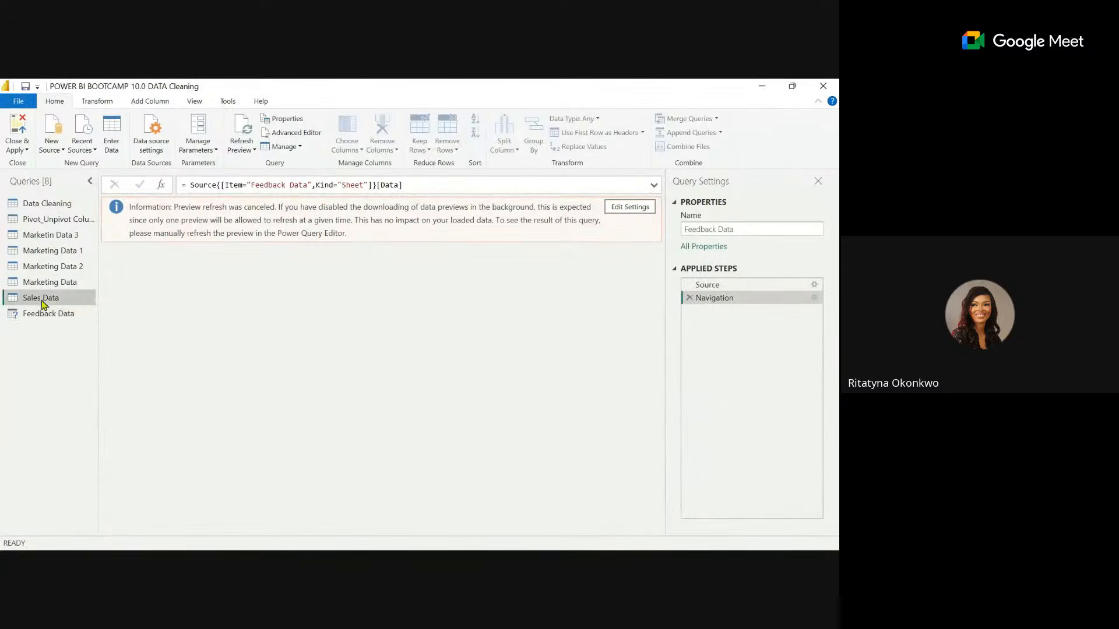
click(45, 315)
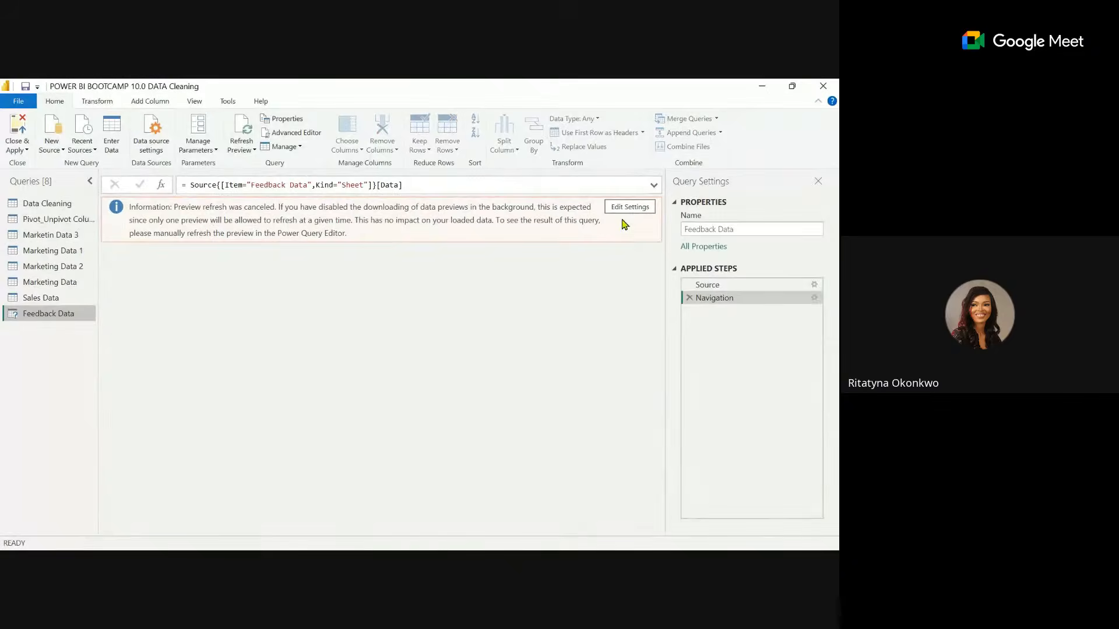
click(237, 133)
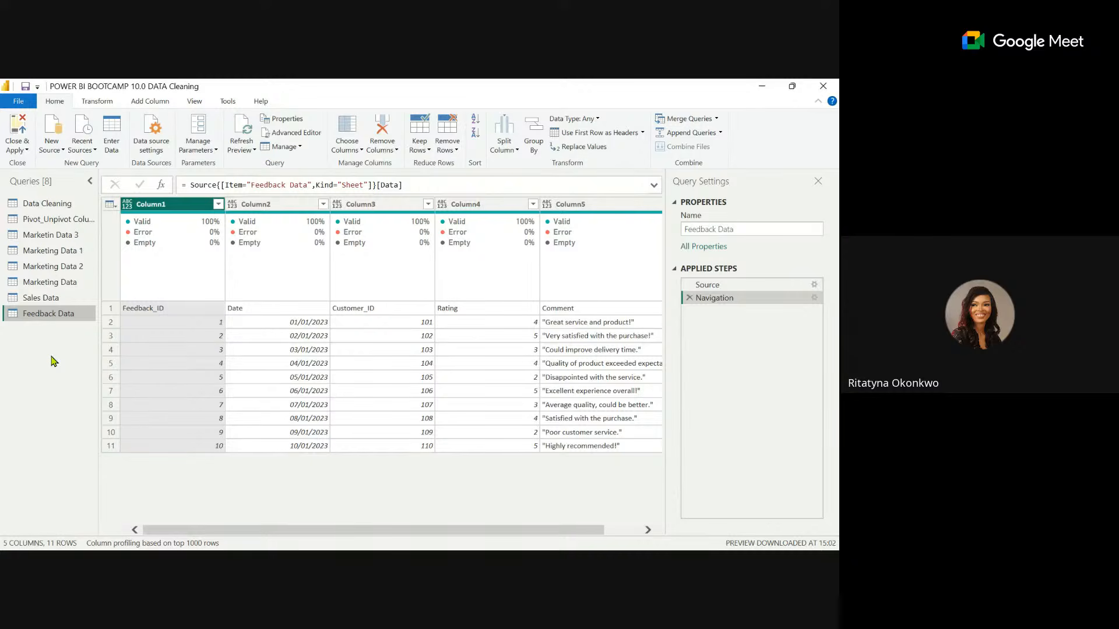
click(37, 303)
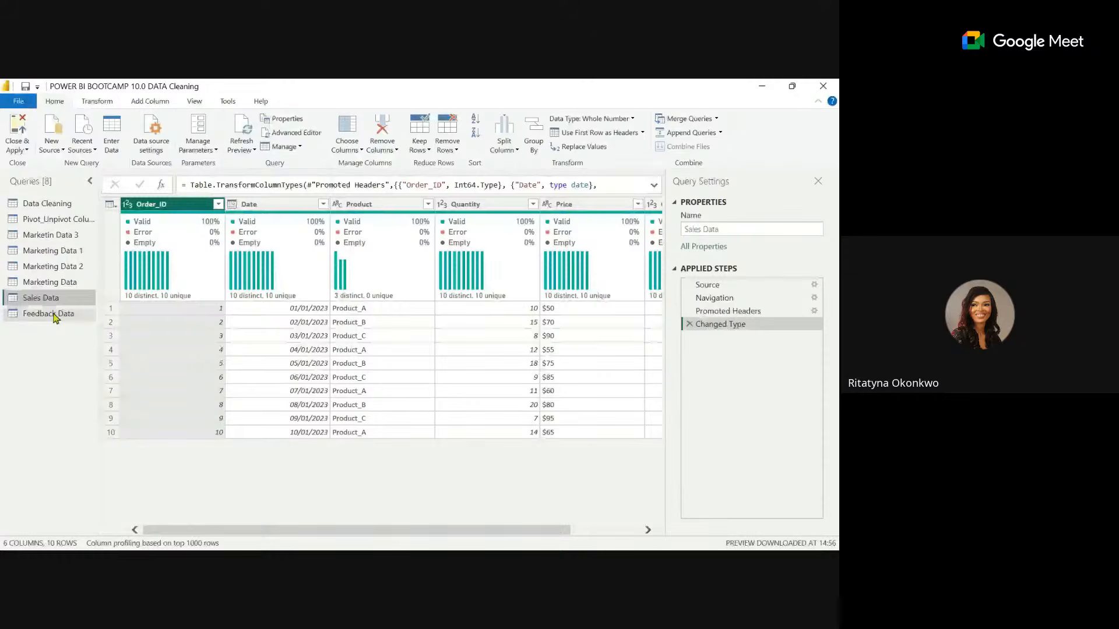
click(53, 314)
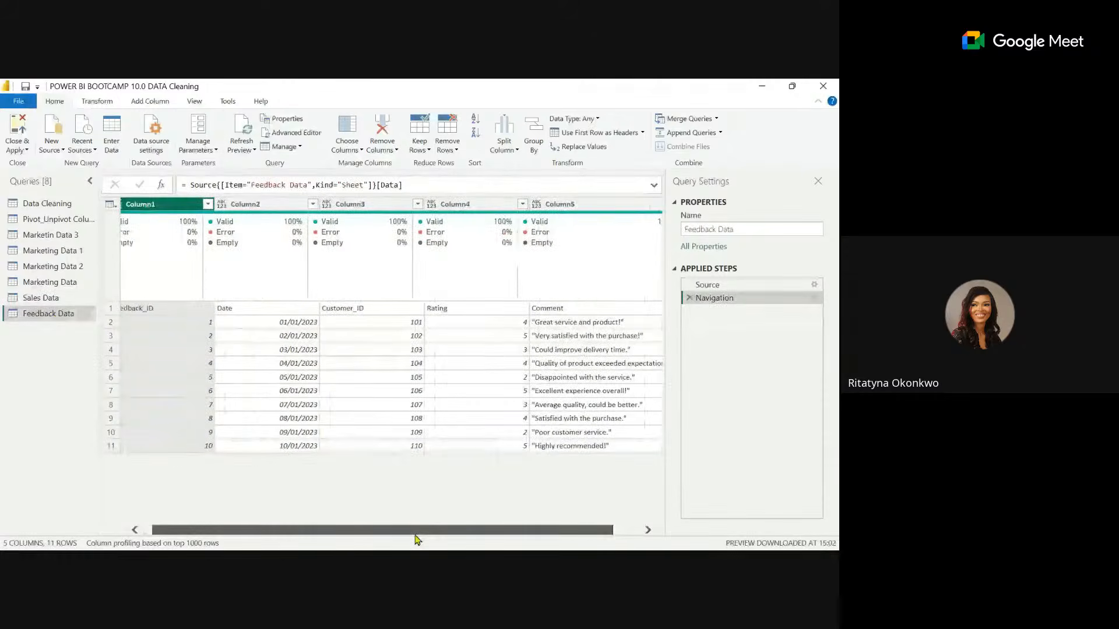
Promote the first row of the Feedback Data query to column headers.
drag(417, 539, 409, 539)
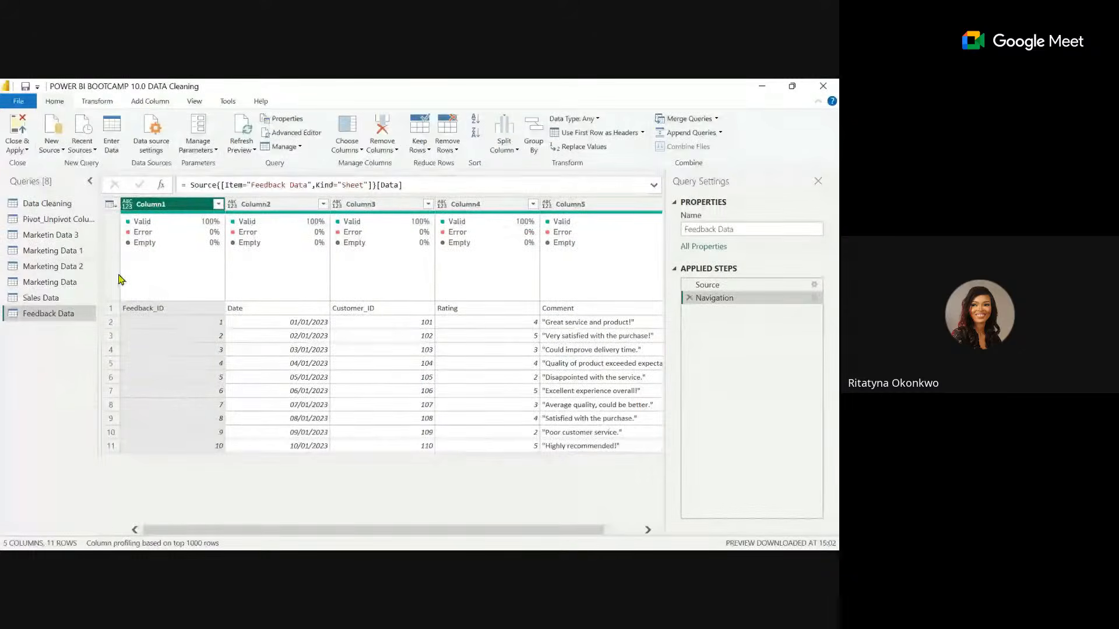
click(606, 134)
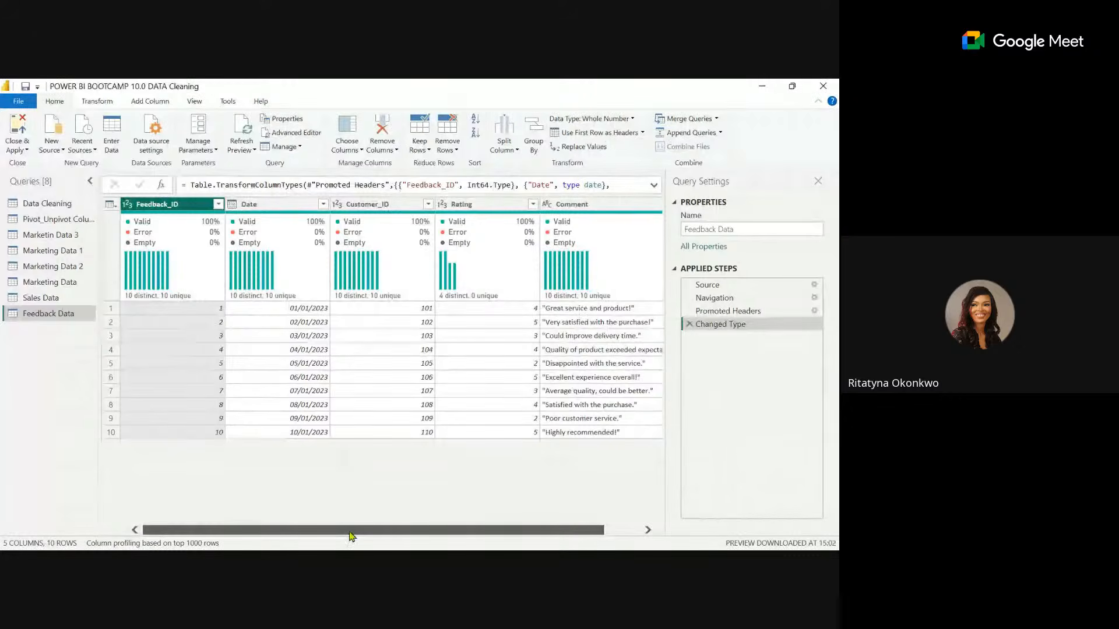
drag(349, 531, 510, 514)
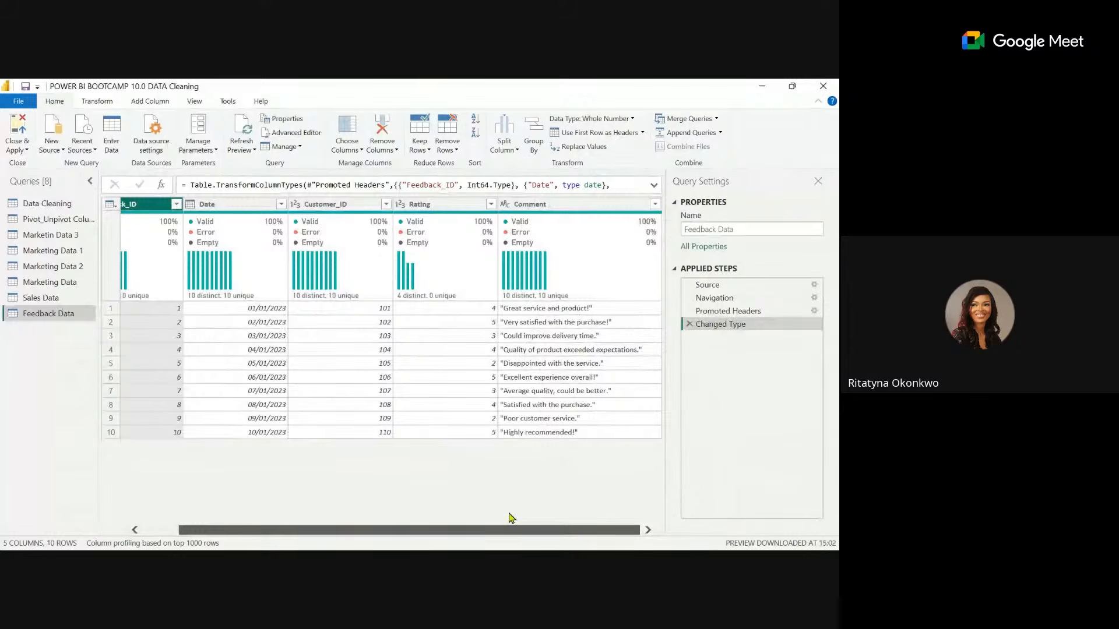
drag(510, 518, 287, 518)
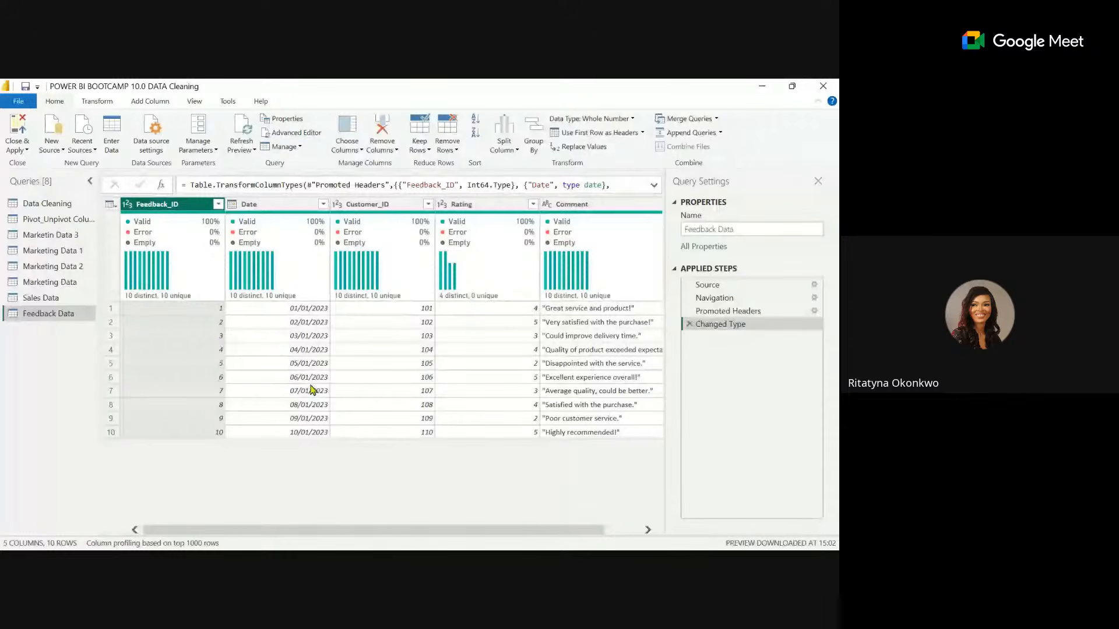
Start a merge as a new query with Sales Data as the first table and Feedback Data as the second.
click(51, 299)
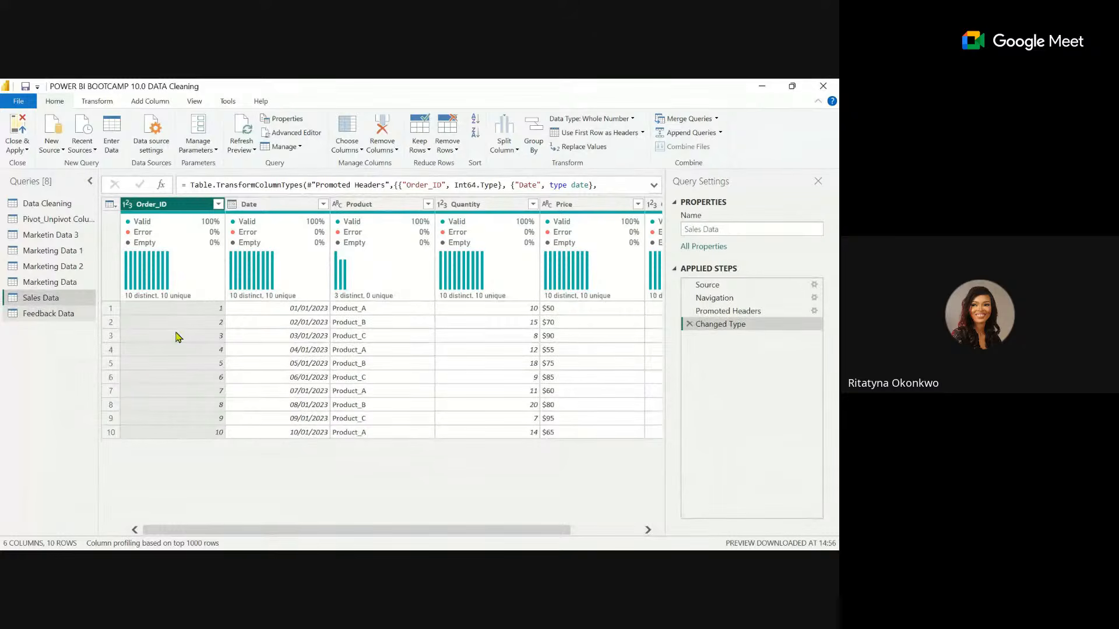
scroll(178, 337, right, 3)
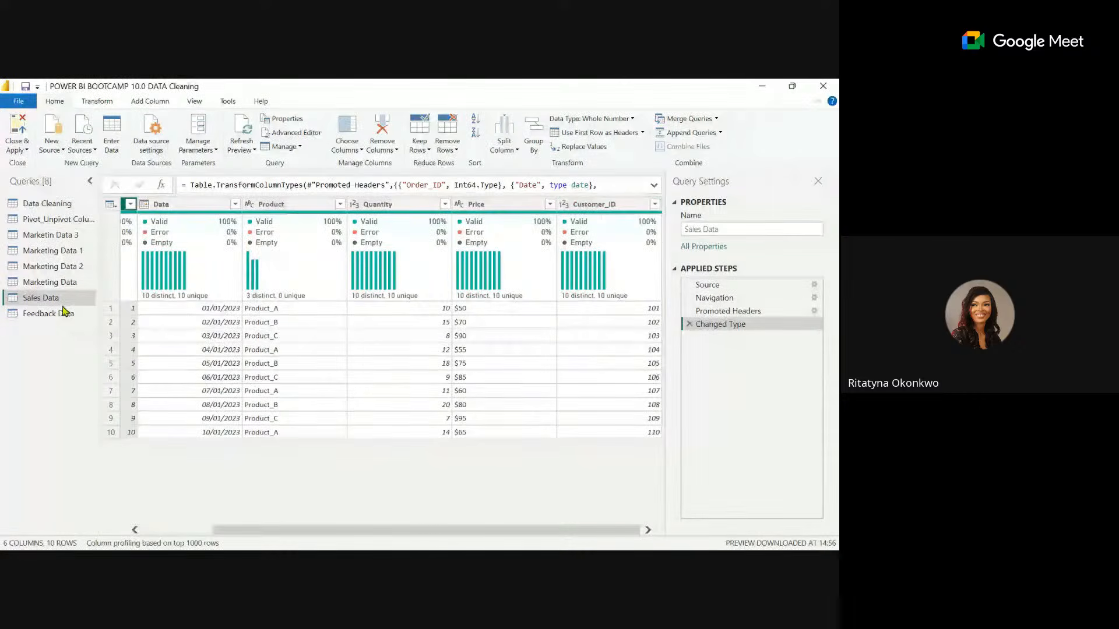
click(65, 313)
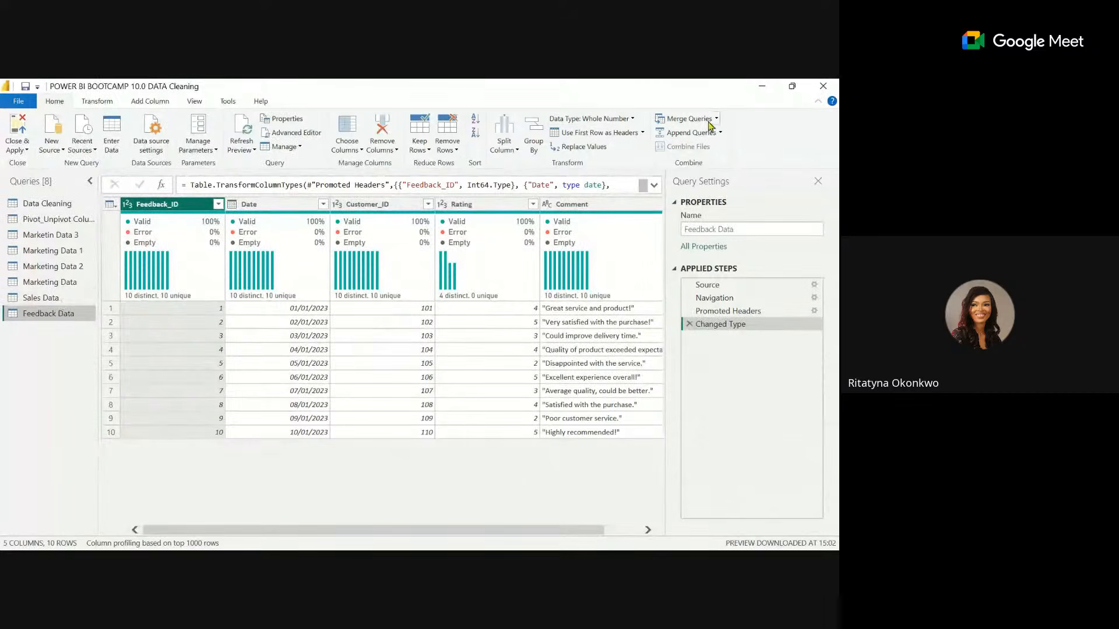
click(67, 298)
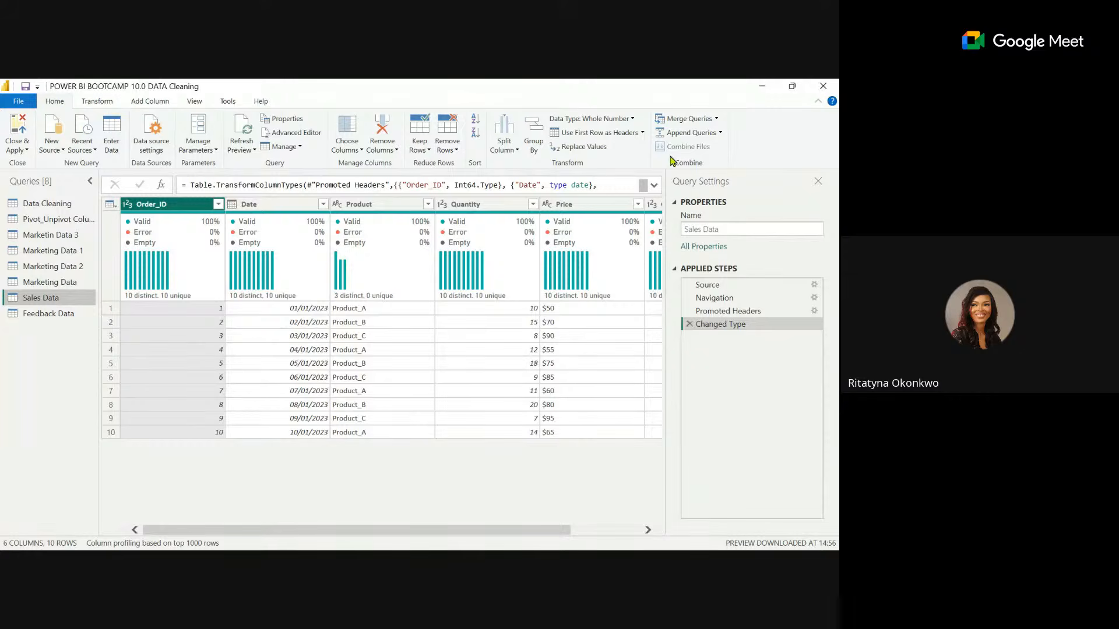
click(718, 119)
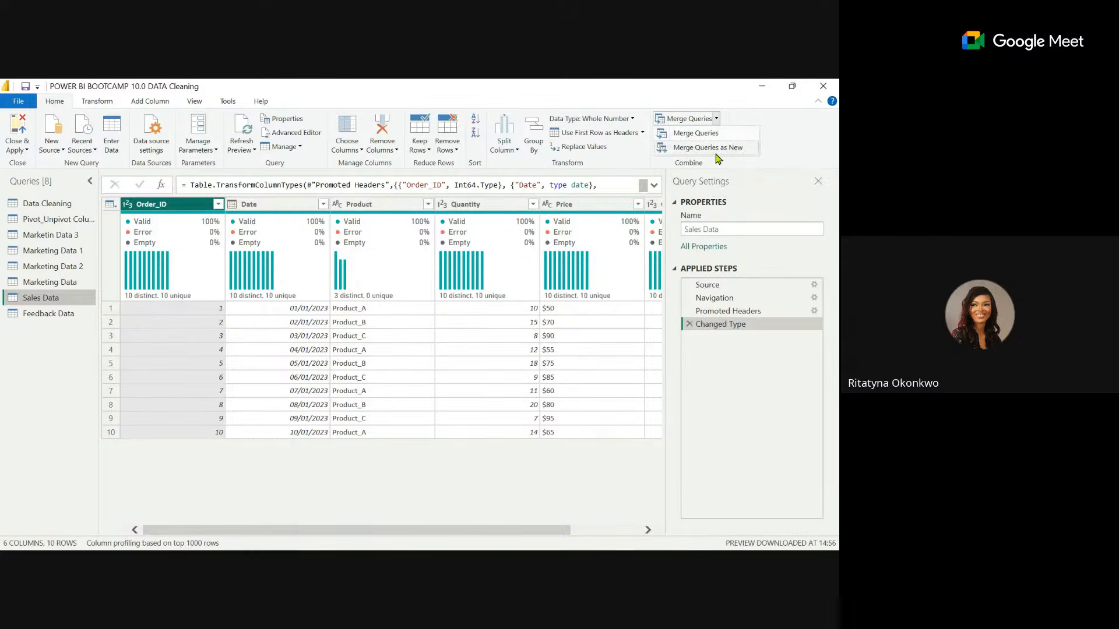
click(704, 149)
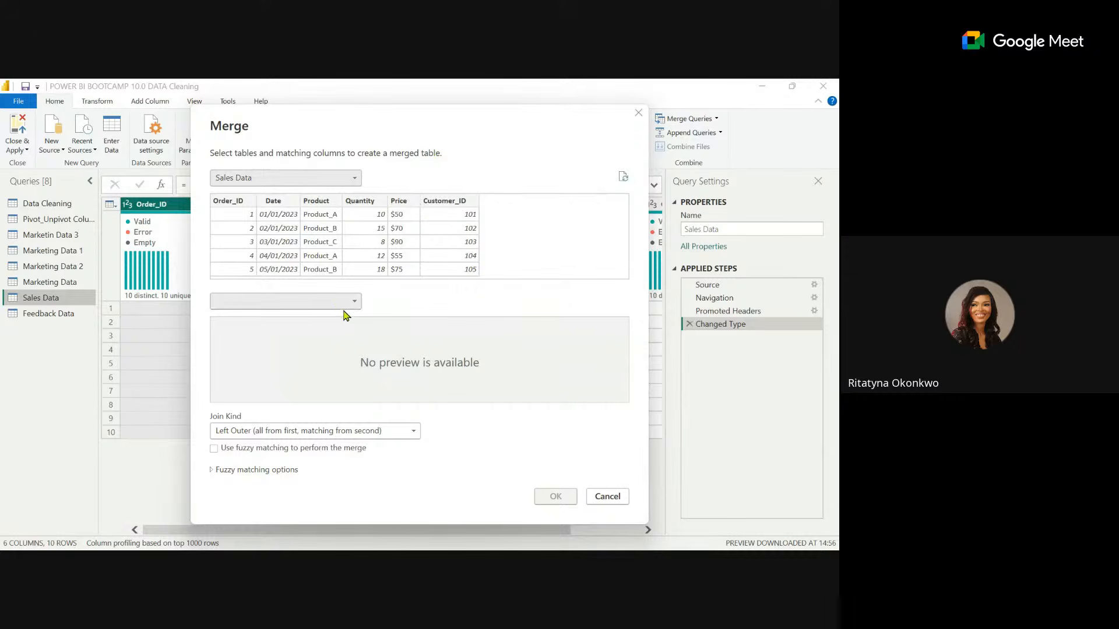
click(324, 303)
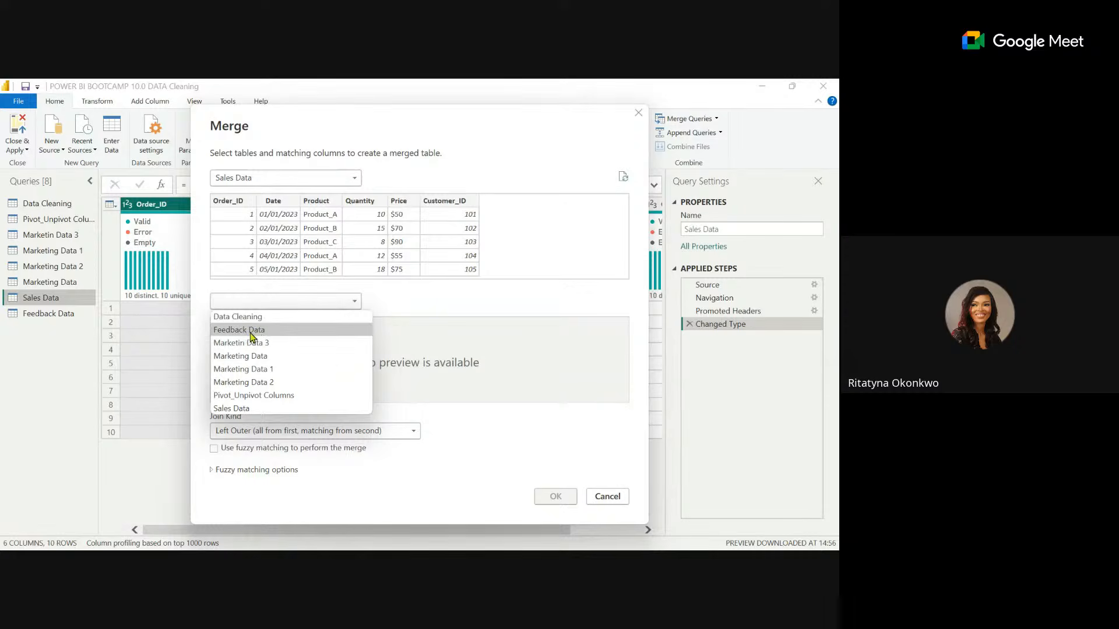
click(275, 336)
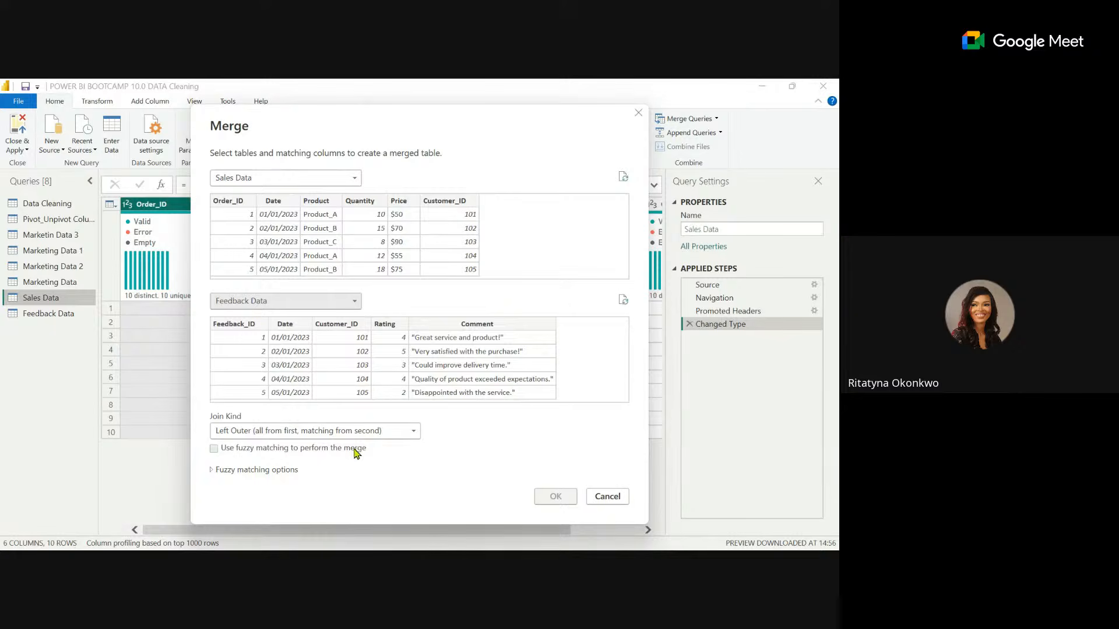
Match both tables on Customer_ID, keep the Left Outer join kind, and create the merged query.
click(401, 437)
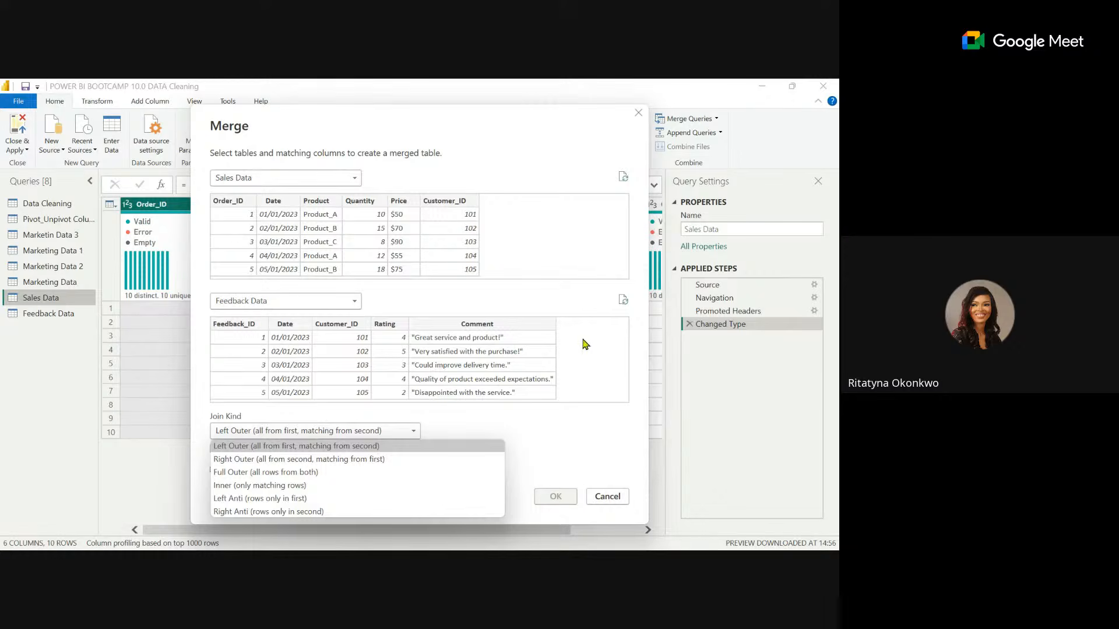
click(527, 300)
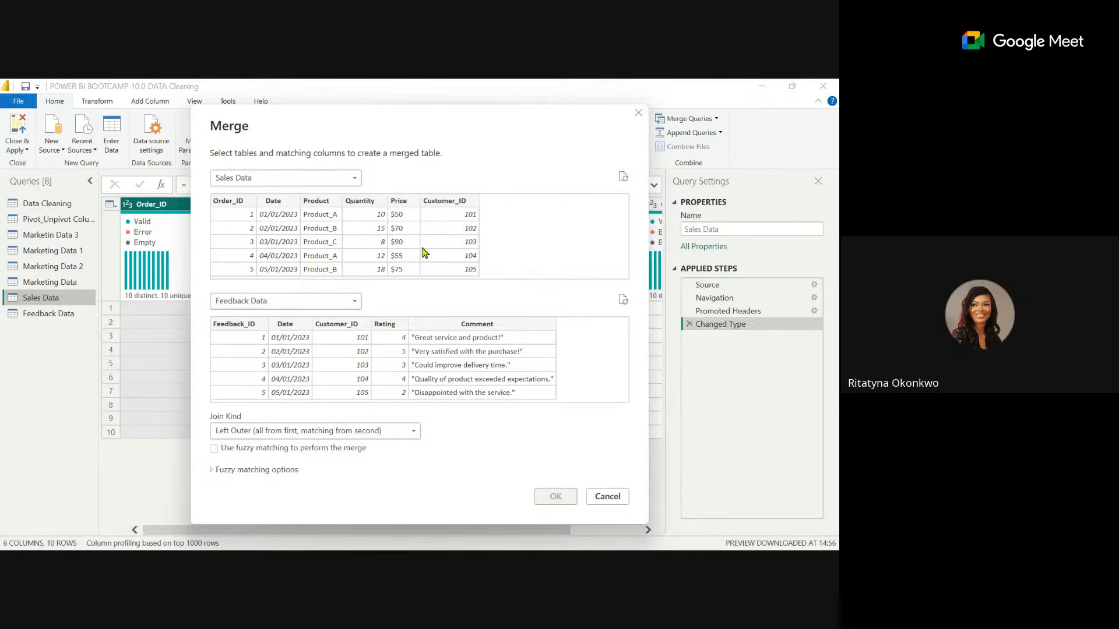
click(453, 205)
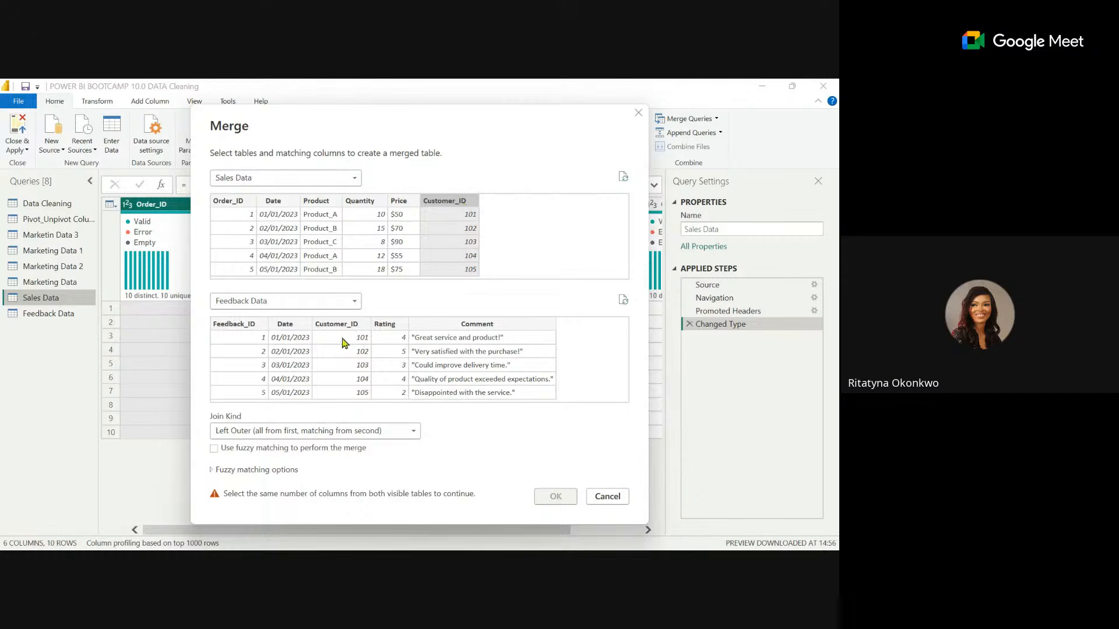
click(333, 324)
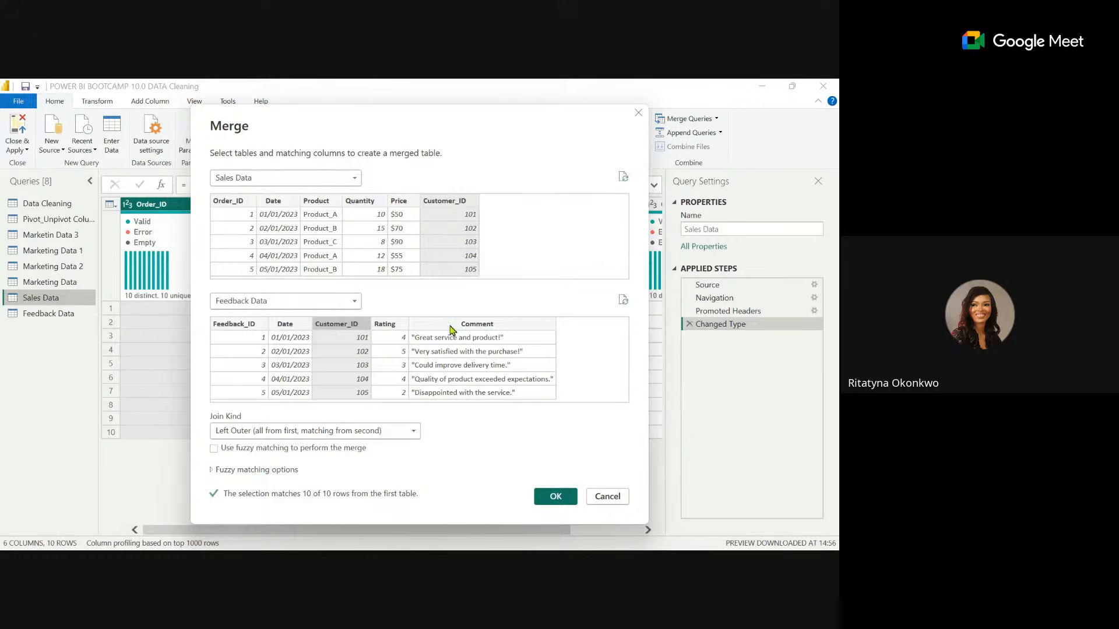
click(496, 326)
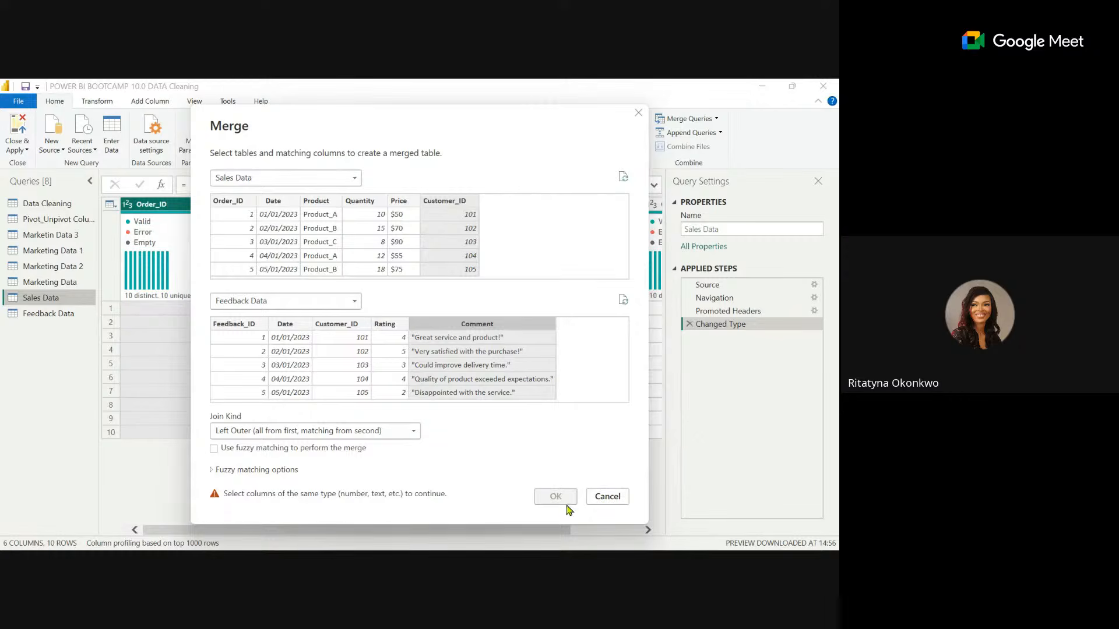
click(336, 324)
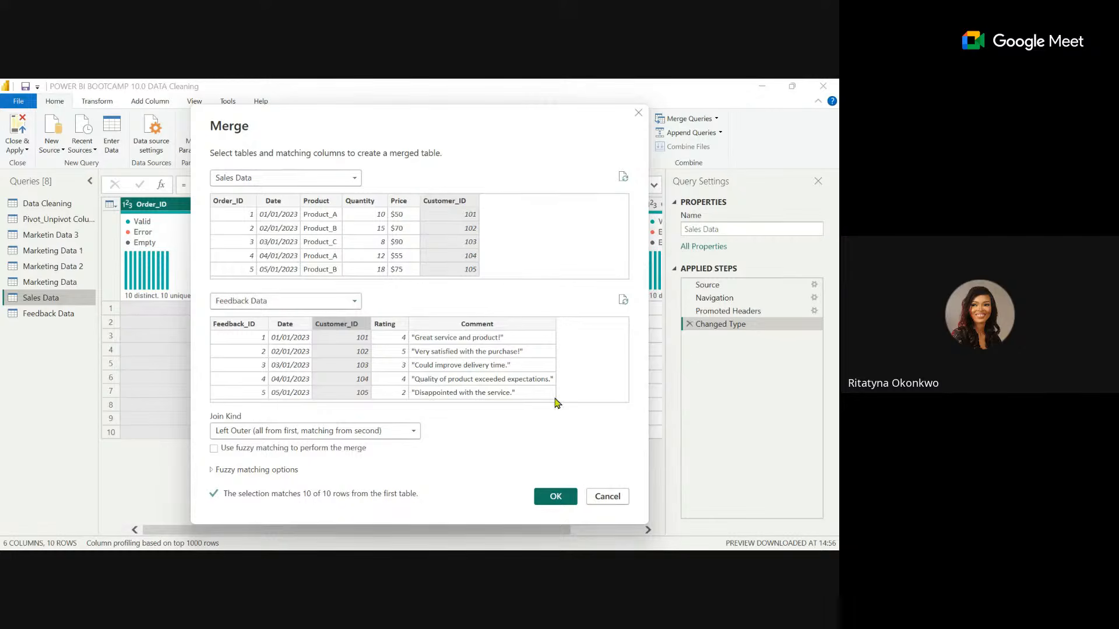
click(554, 497)
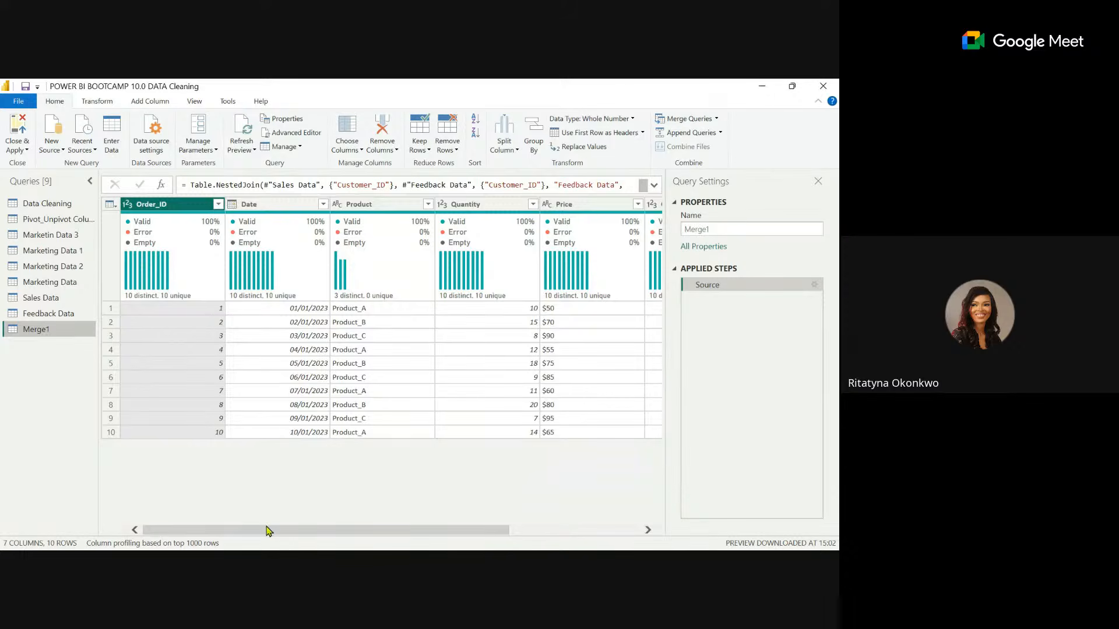
Expand the merged Feedback Data column into Feedback_ID, Date, Rating and Comment, leaving out Customer_ID and the original column name prefix.
drag(269, 530, 470, 530)
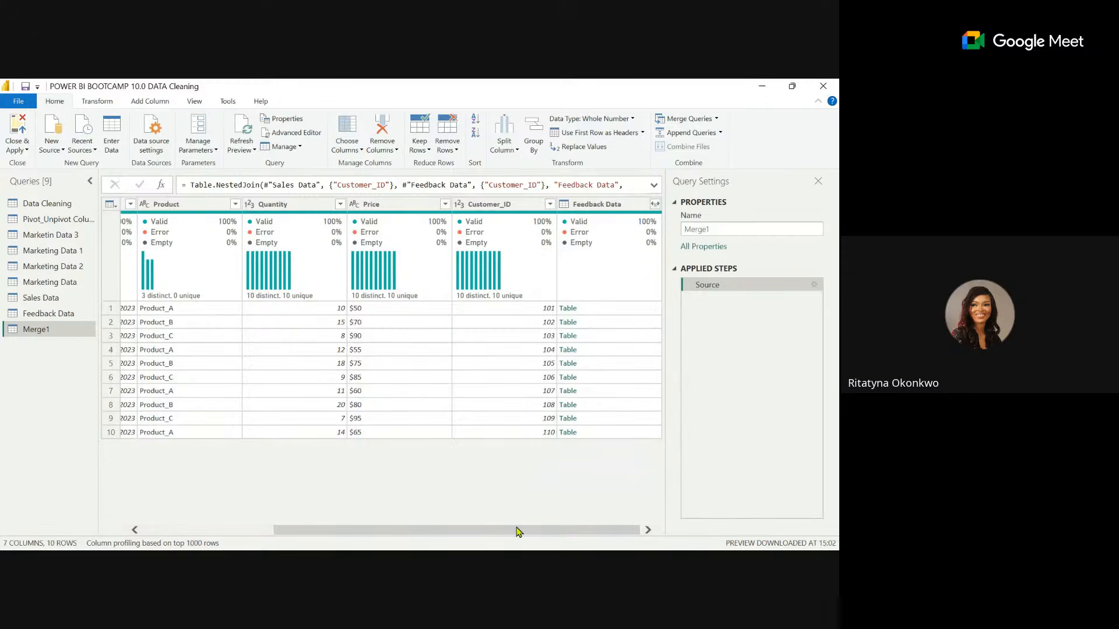
drag(518, 532, 386, 532)
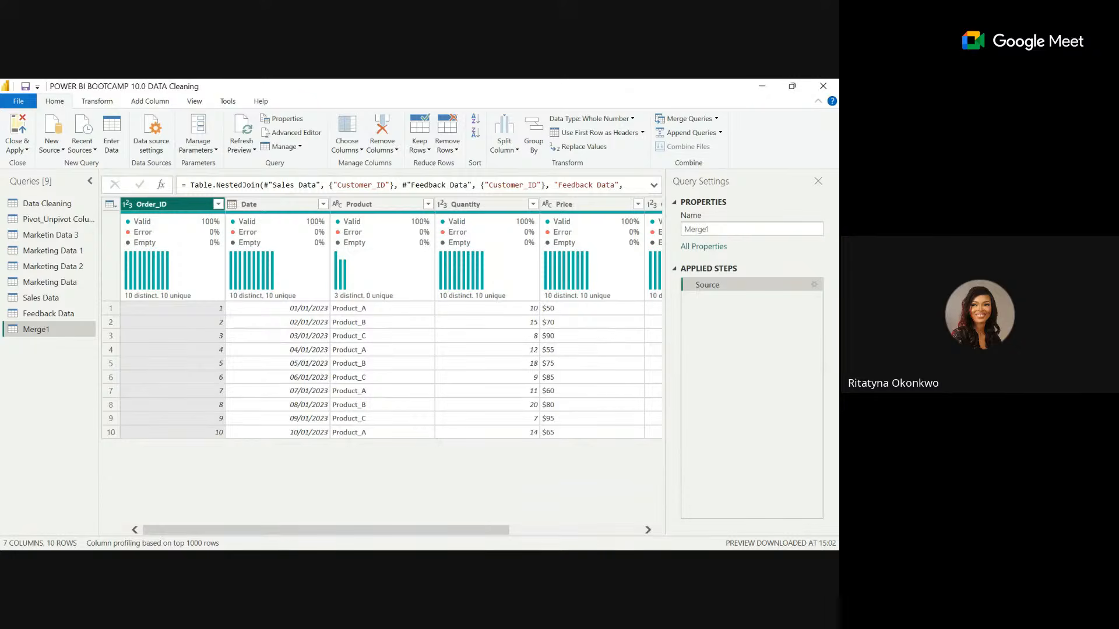
drag(247, 532, 600, 526)
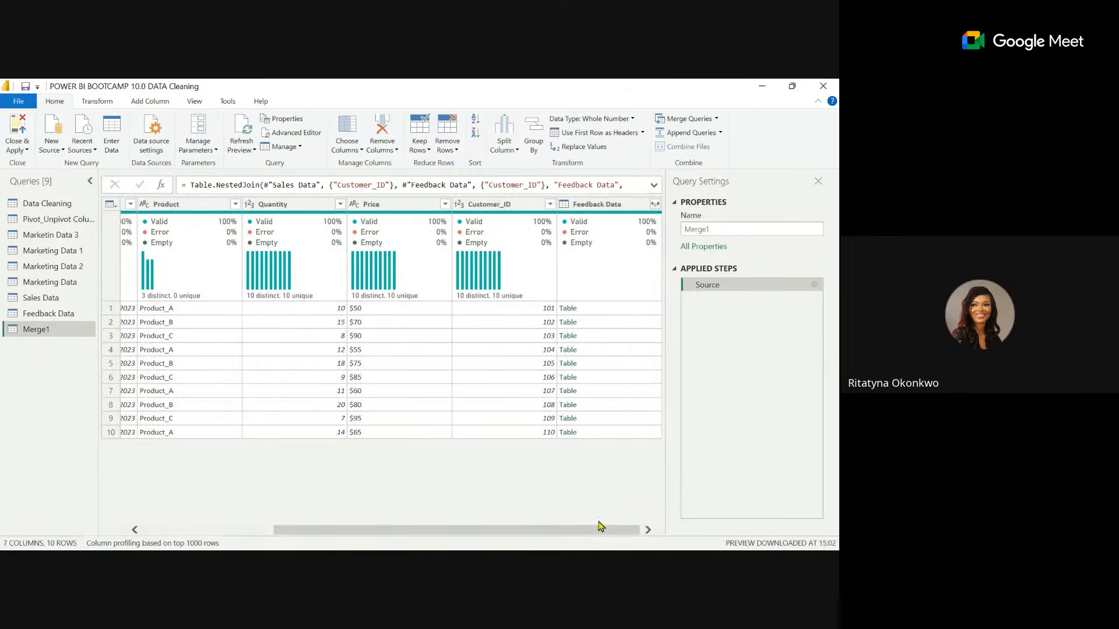
drag(454, 529, 187, 527)
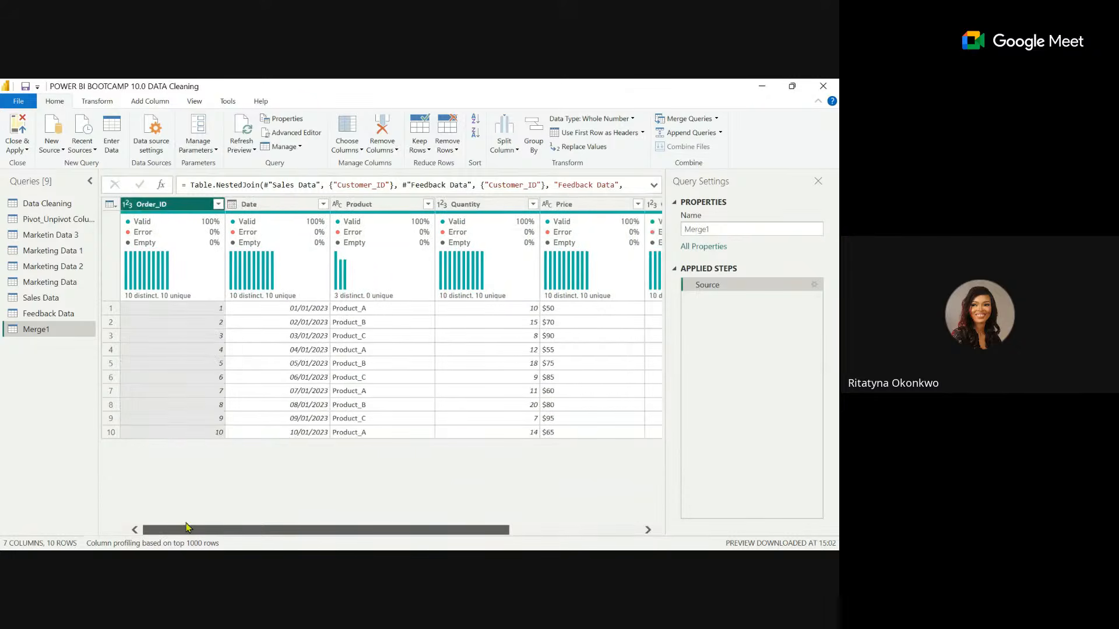
drag(342, 529, 600, 528)
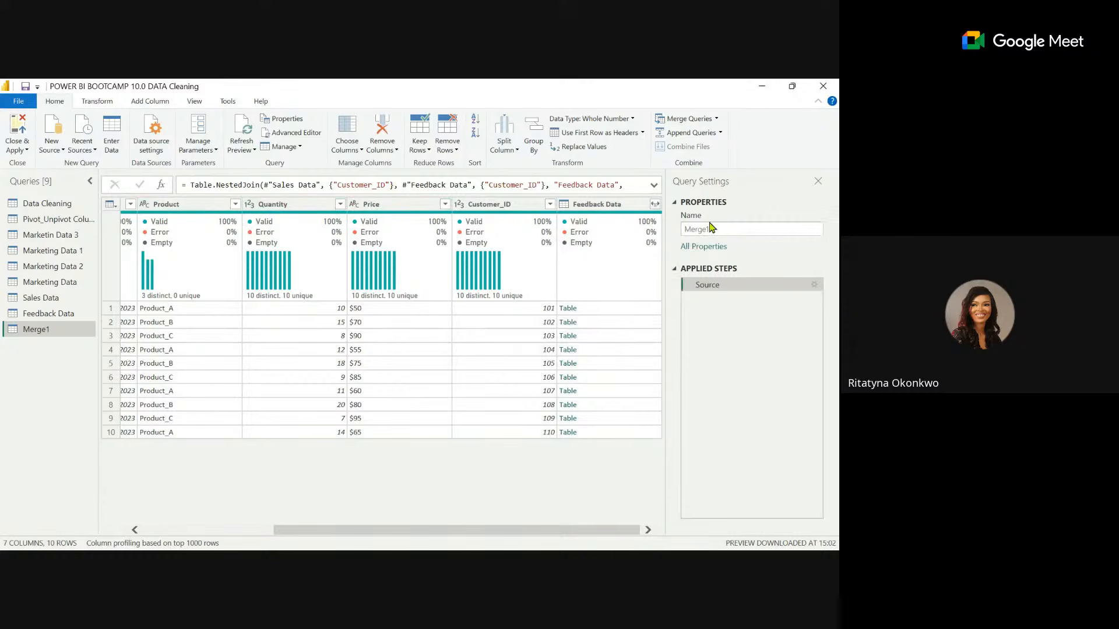
click(655, 204)
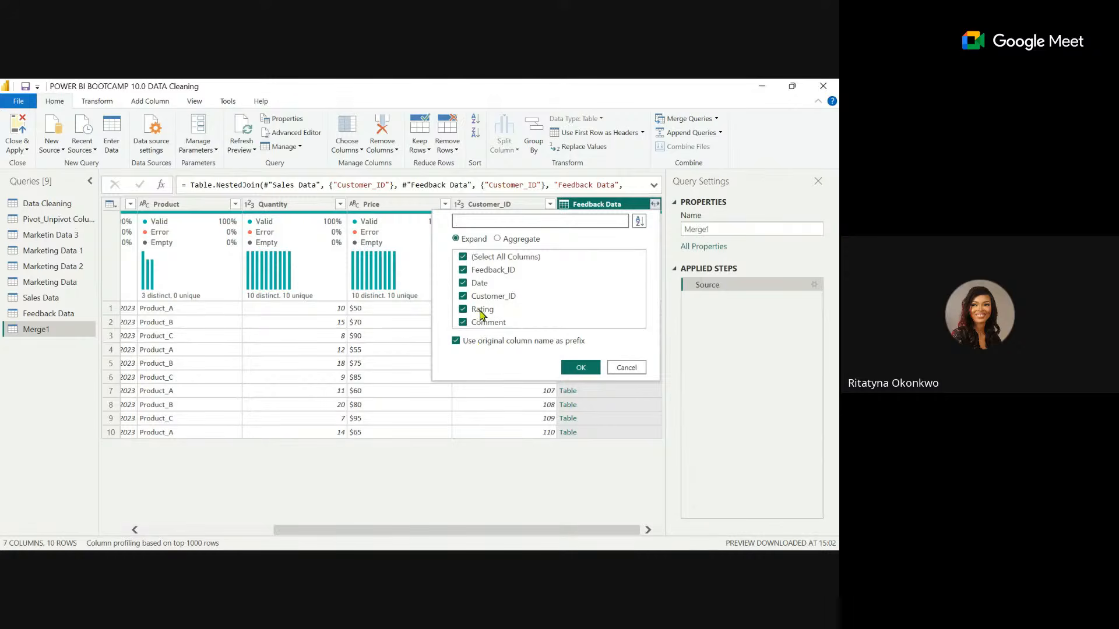
click(475, 343)
click(481, 299)
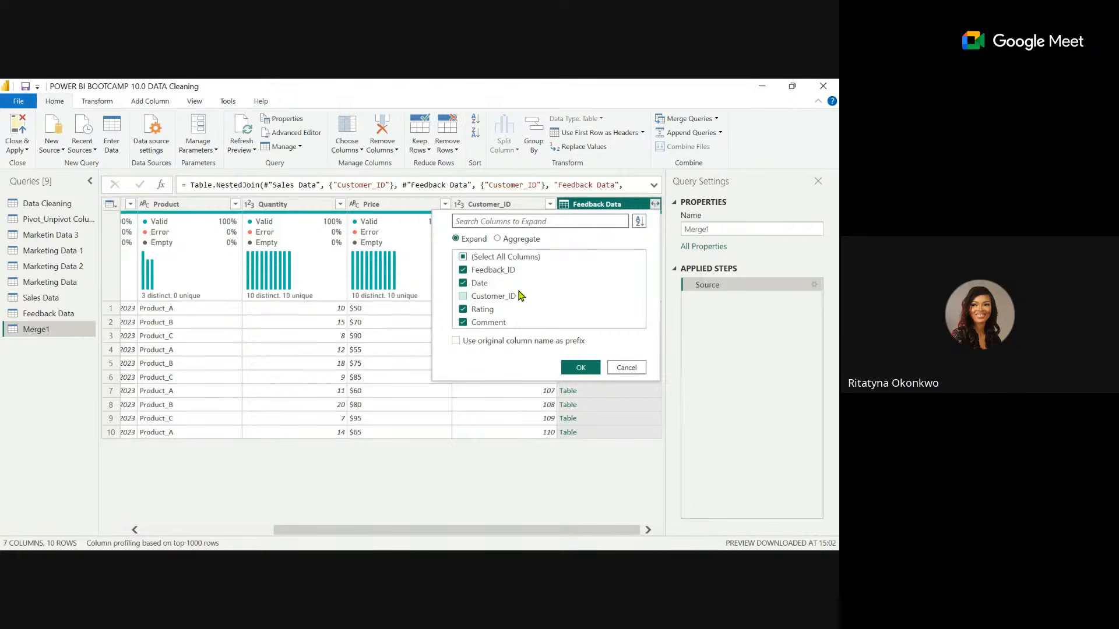
click(581, 369)
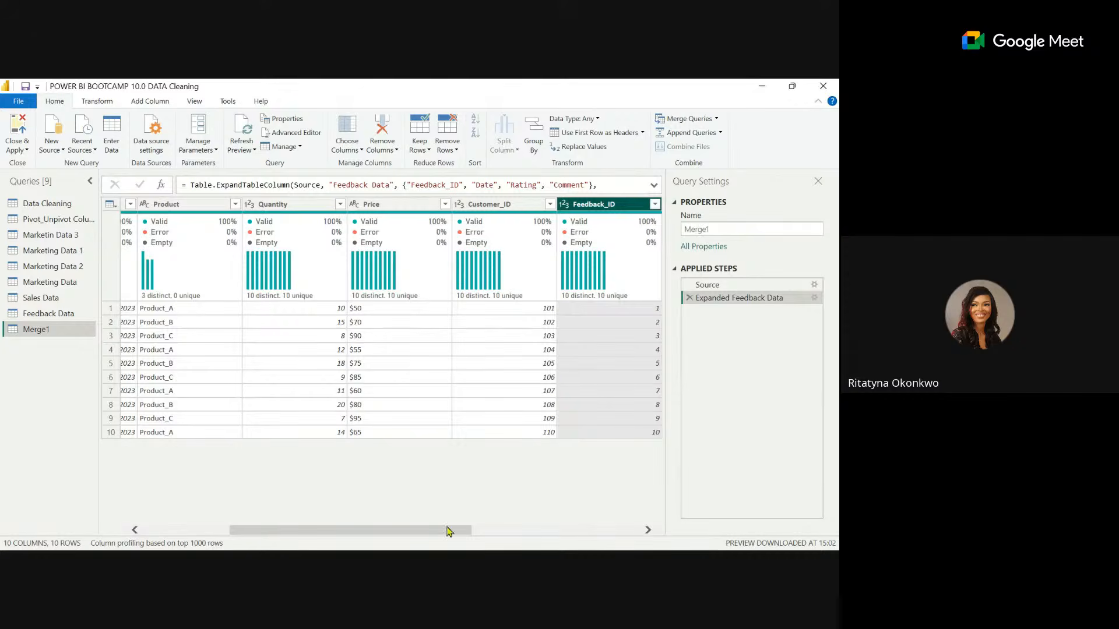
Review the expanded feedback columns and rename the merged query as Sales Feedback.
drag(430, 531, 606, 531)
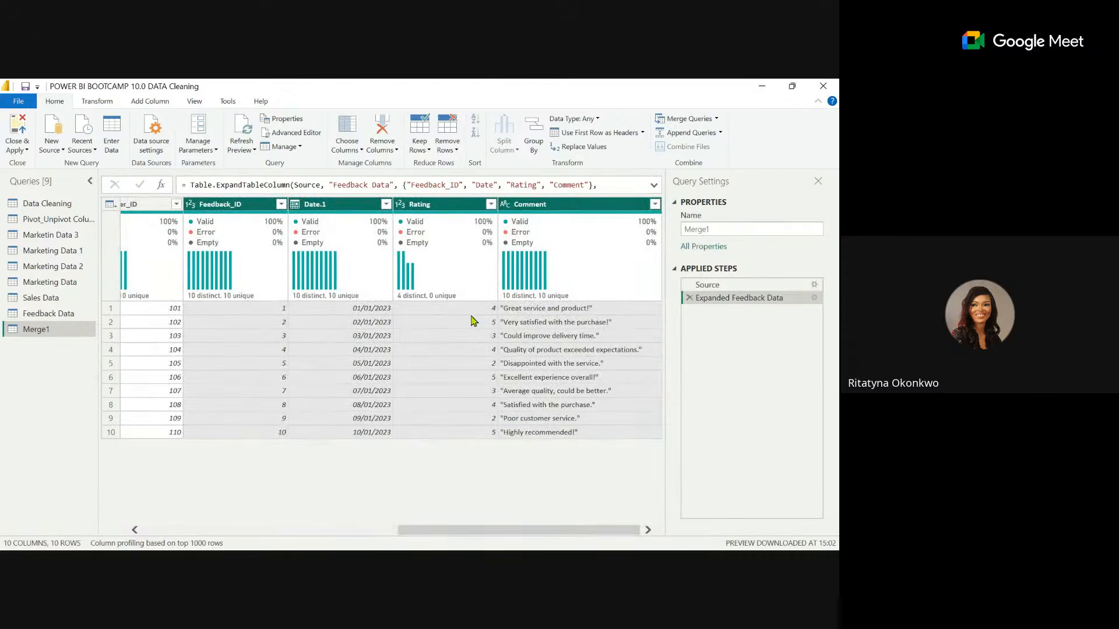
drag(476, 529, 476, 530)
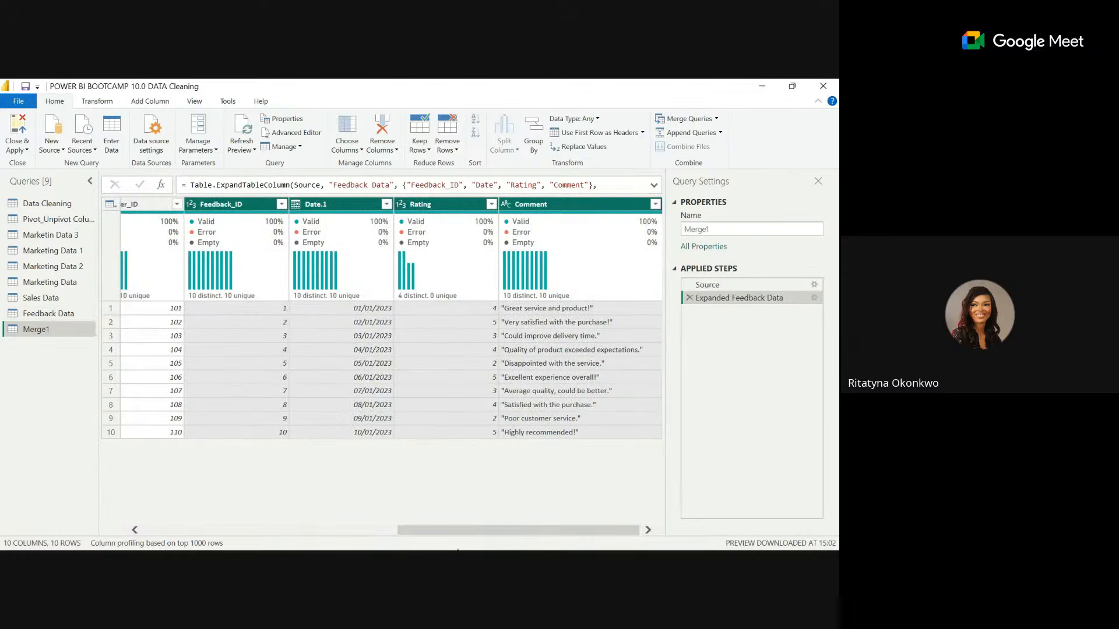
drag(437, 532, 410, 531)
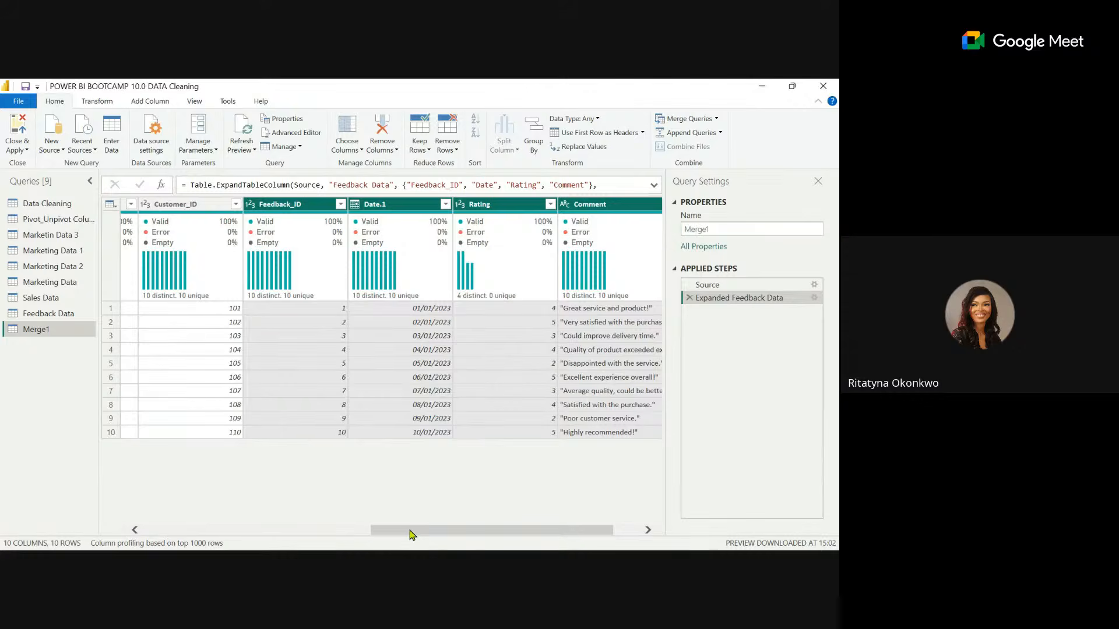
drag(411, 533, 82, 522)
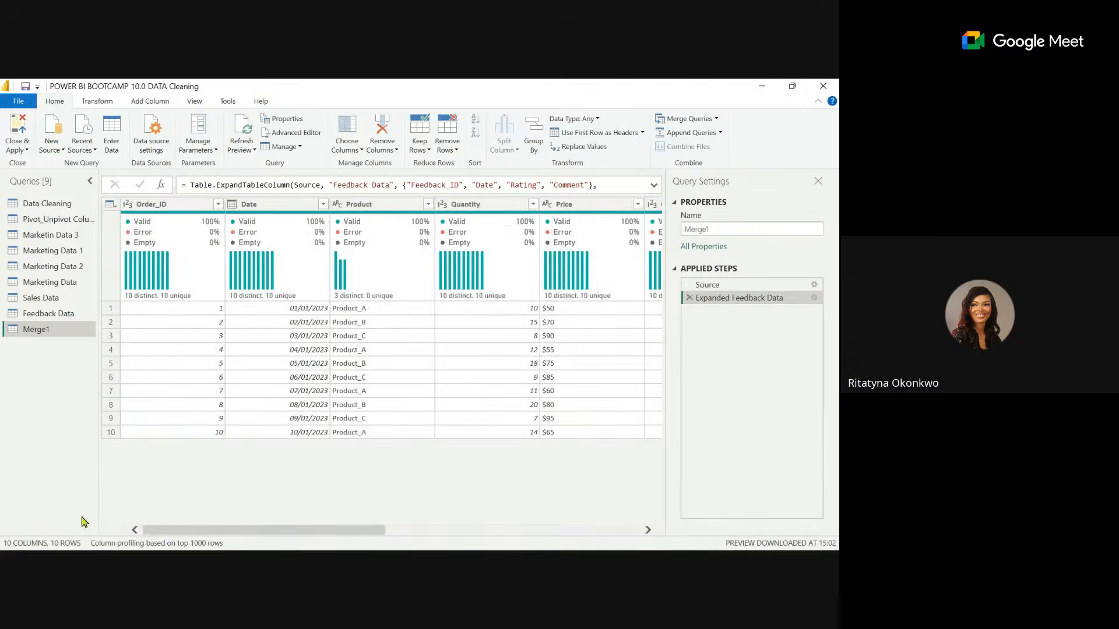
double_click(51, 331)
text(Sales Feedback)
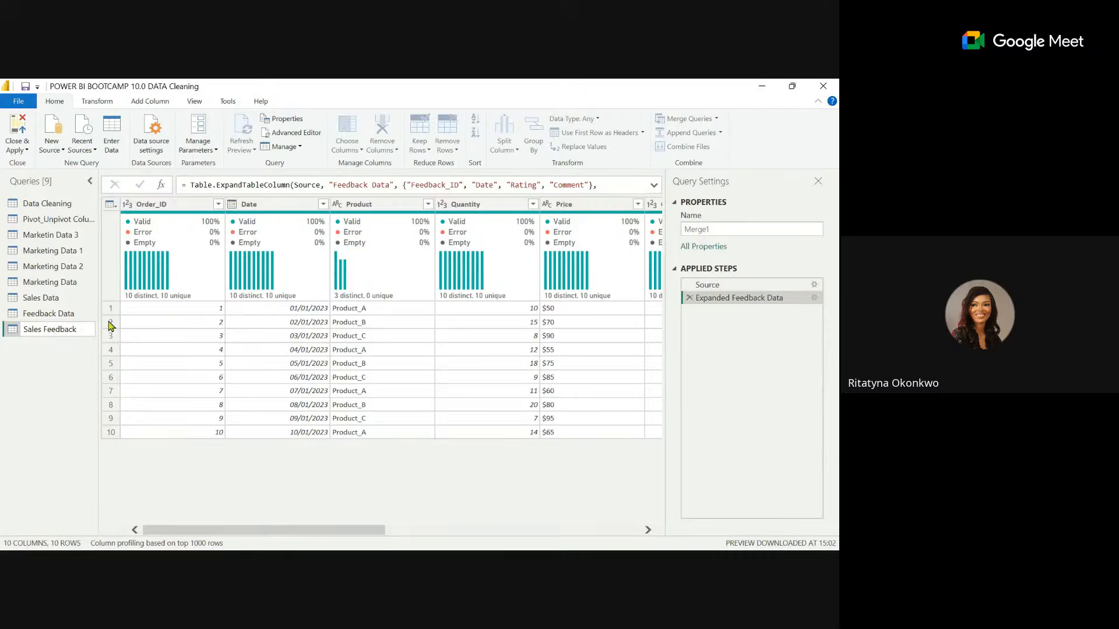
key(Return)
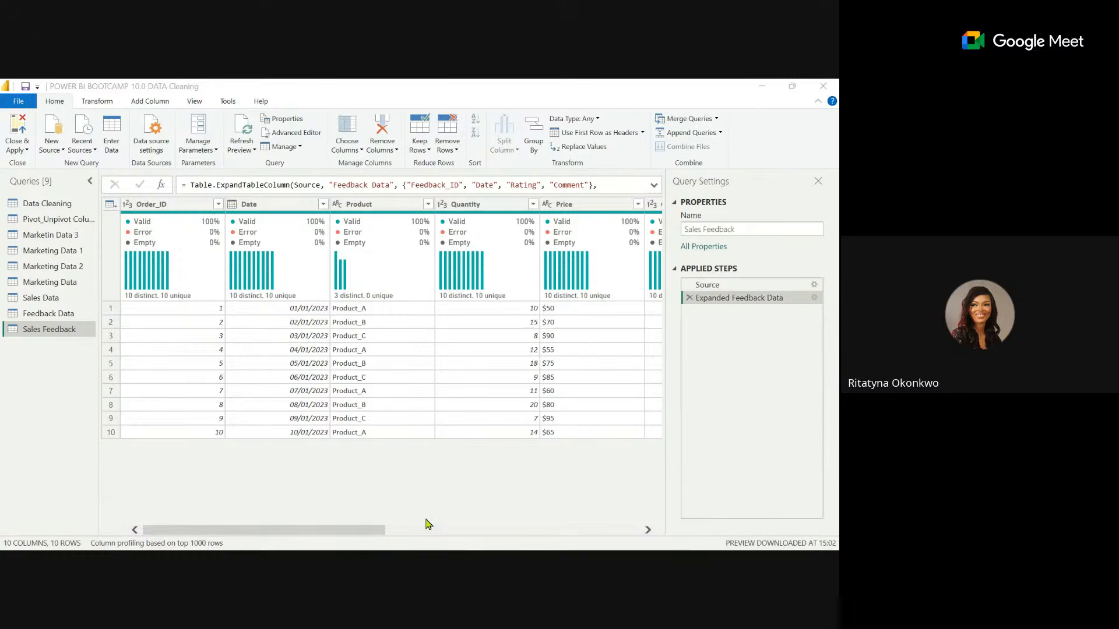
Close the query editor and apply all pending query changes to the report.
click(130, 473)
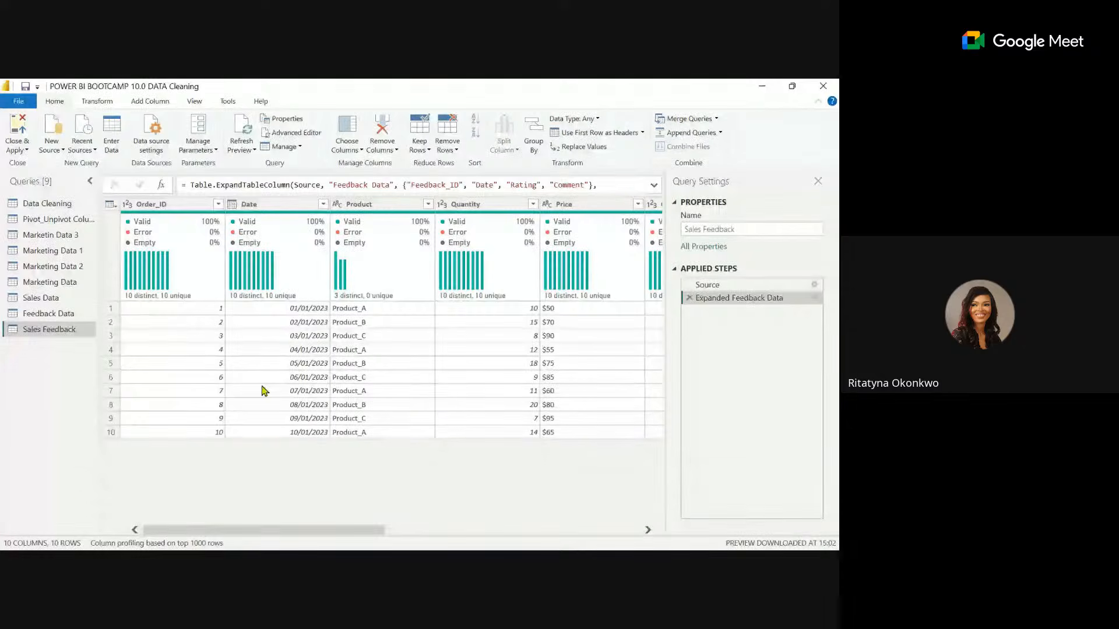
click(17, 133)
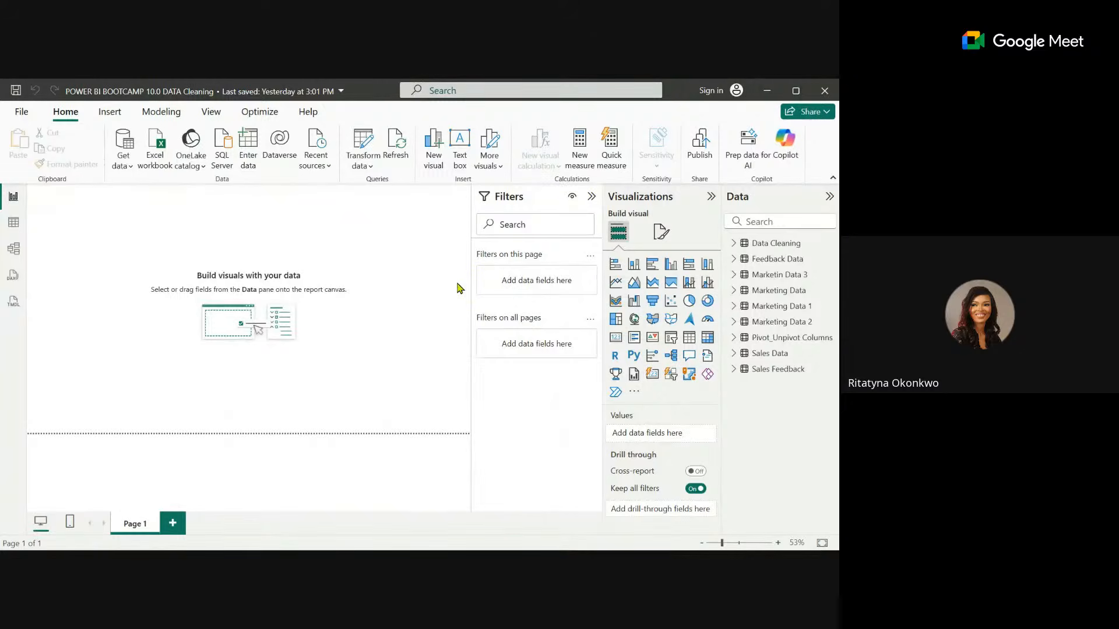
Close the data cleaning report and switch to the Power BI Bootcamp Day Two data modelling presentation in Canva in the browser.
click(835, 88)
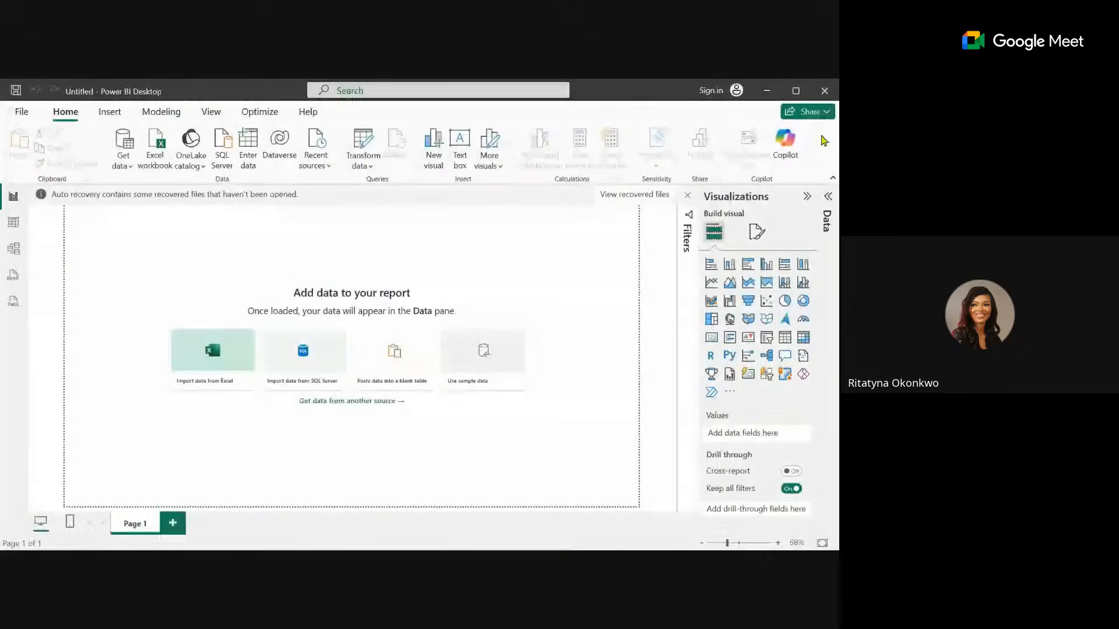
mouse_move(444, 539)
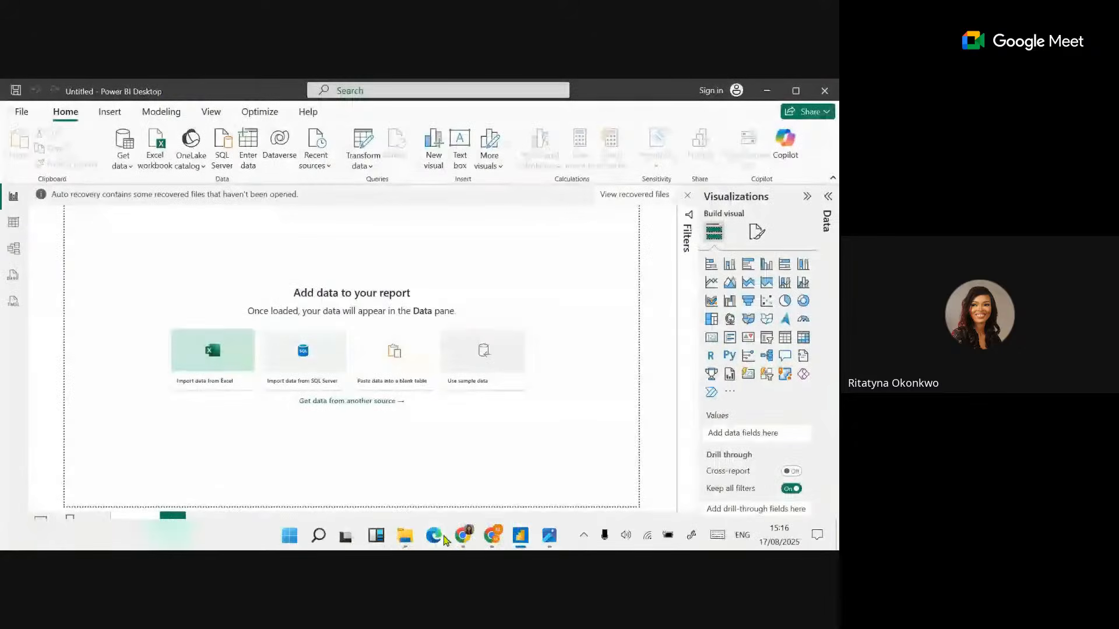
mouse_move(494, 543)
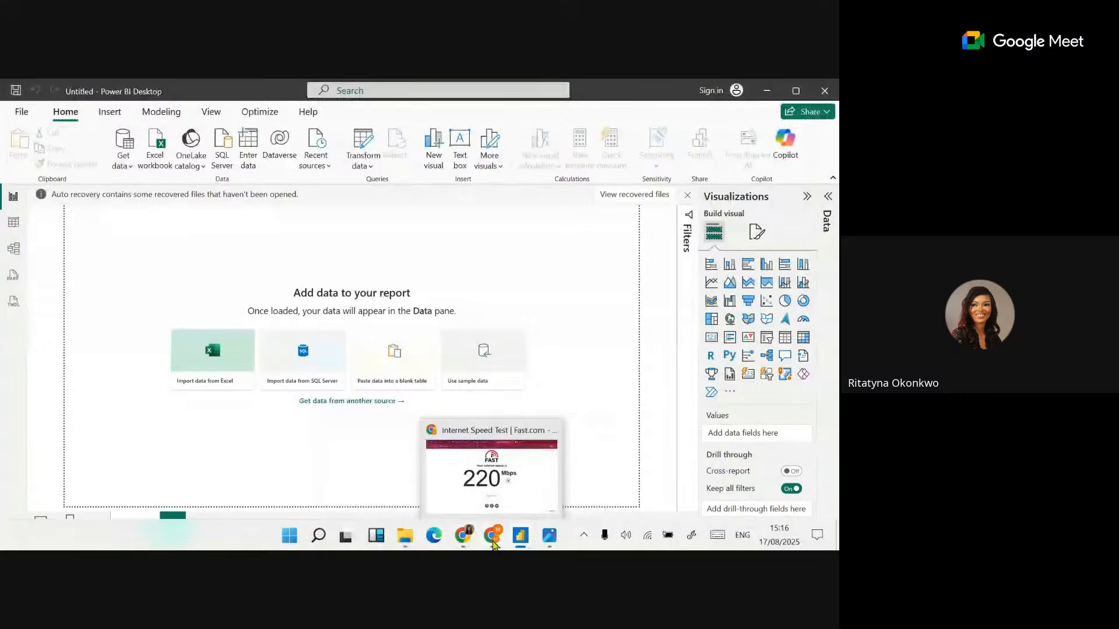
click(471, 481)
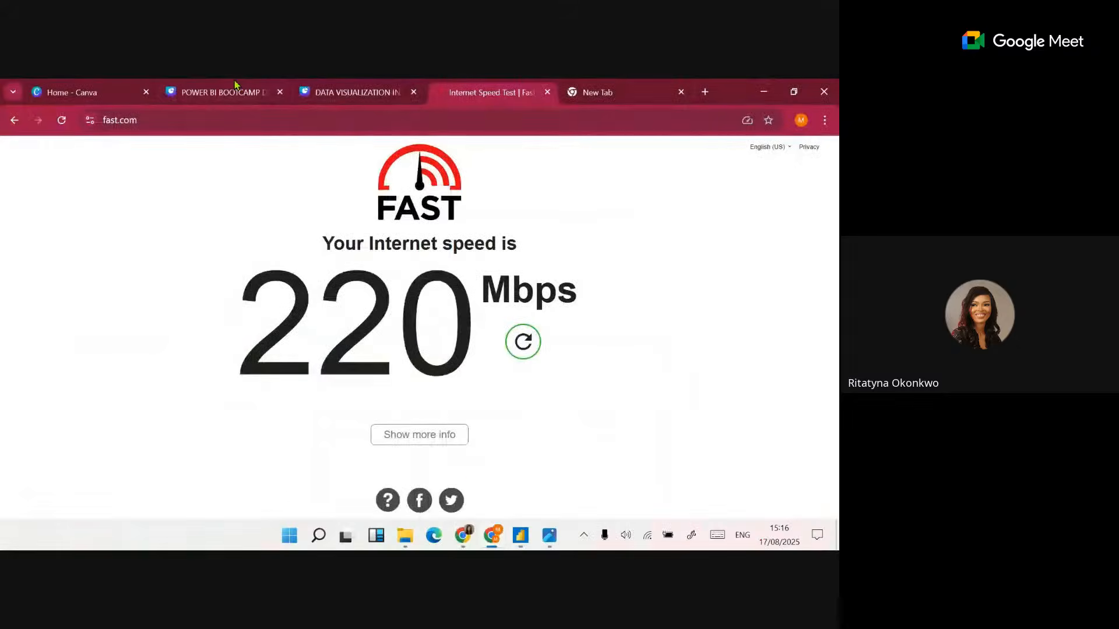
click(96, 88)
click(202, 83)
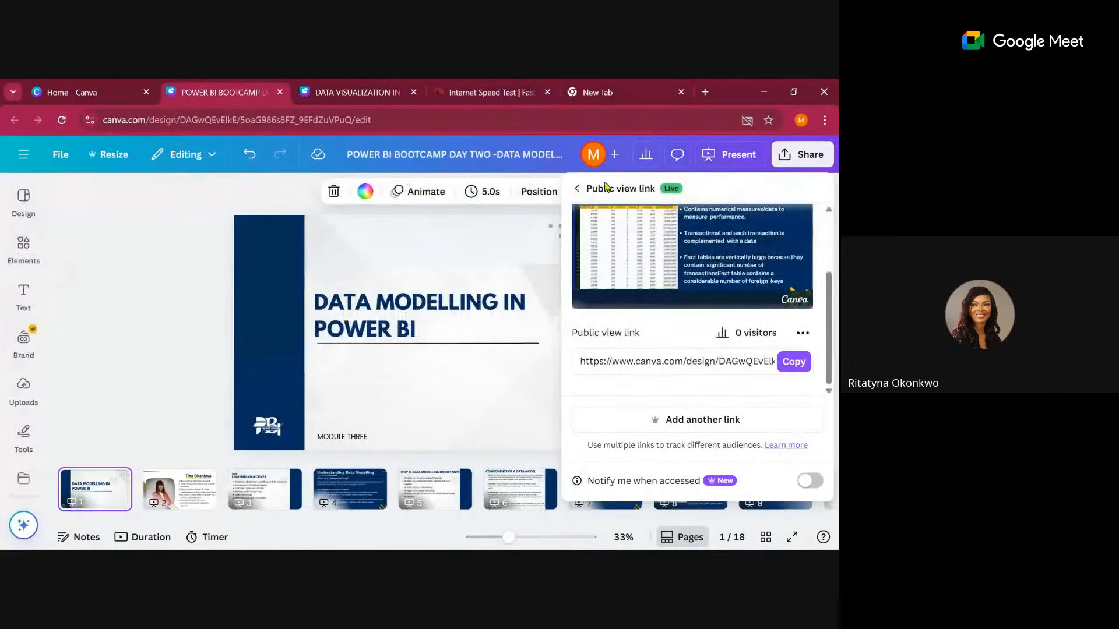
Dismiss the public view link settings to show the Data Modelling in Power BI title slide, leaving nothing on it selected.
click(577, 191)
click(161, 289)
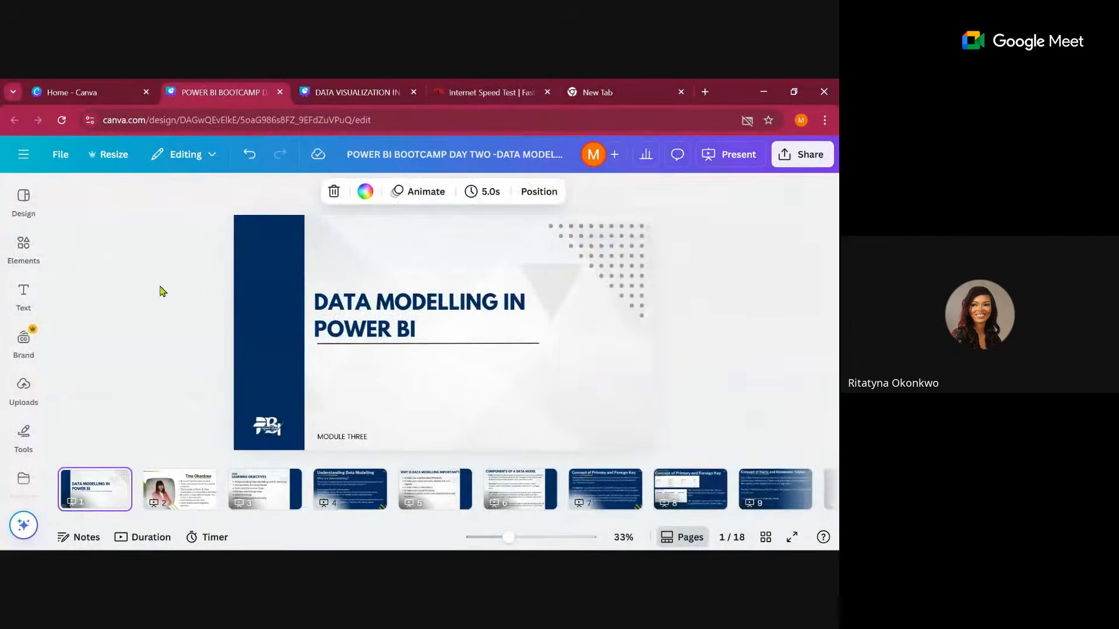
mouse_move(441, 549)
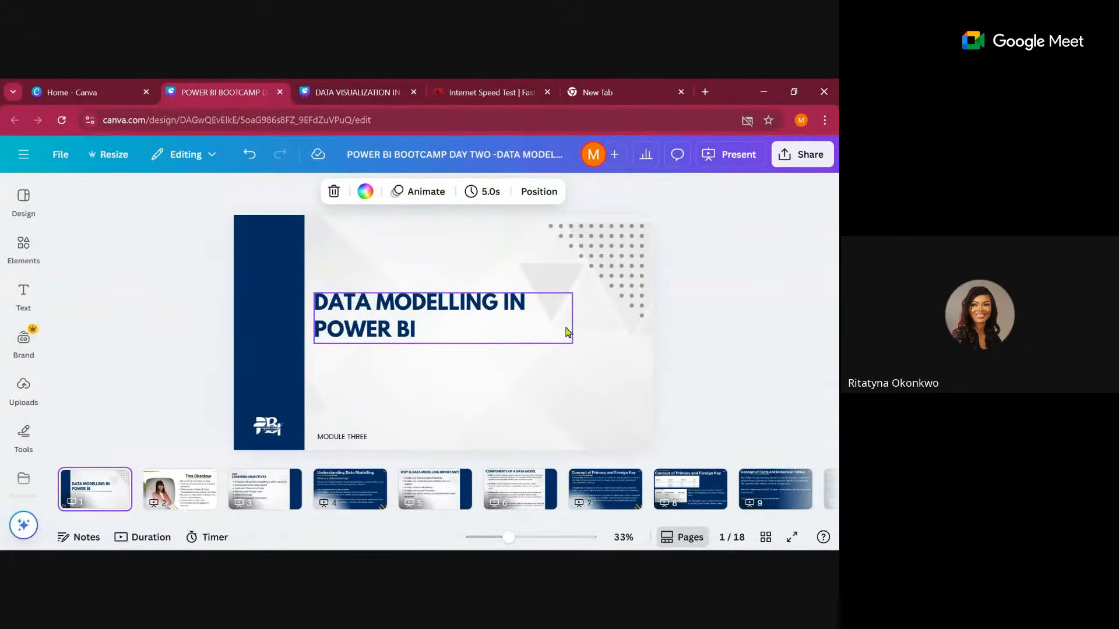
click(788, 267)
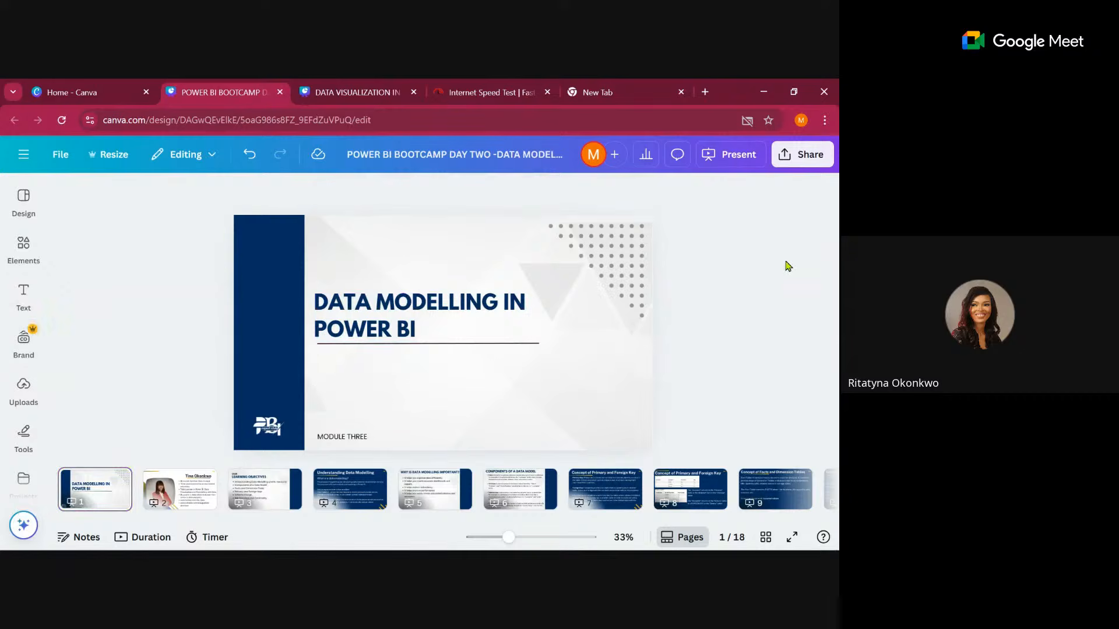